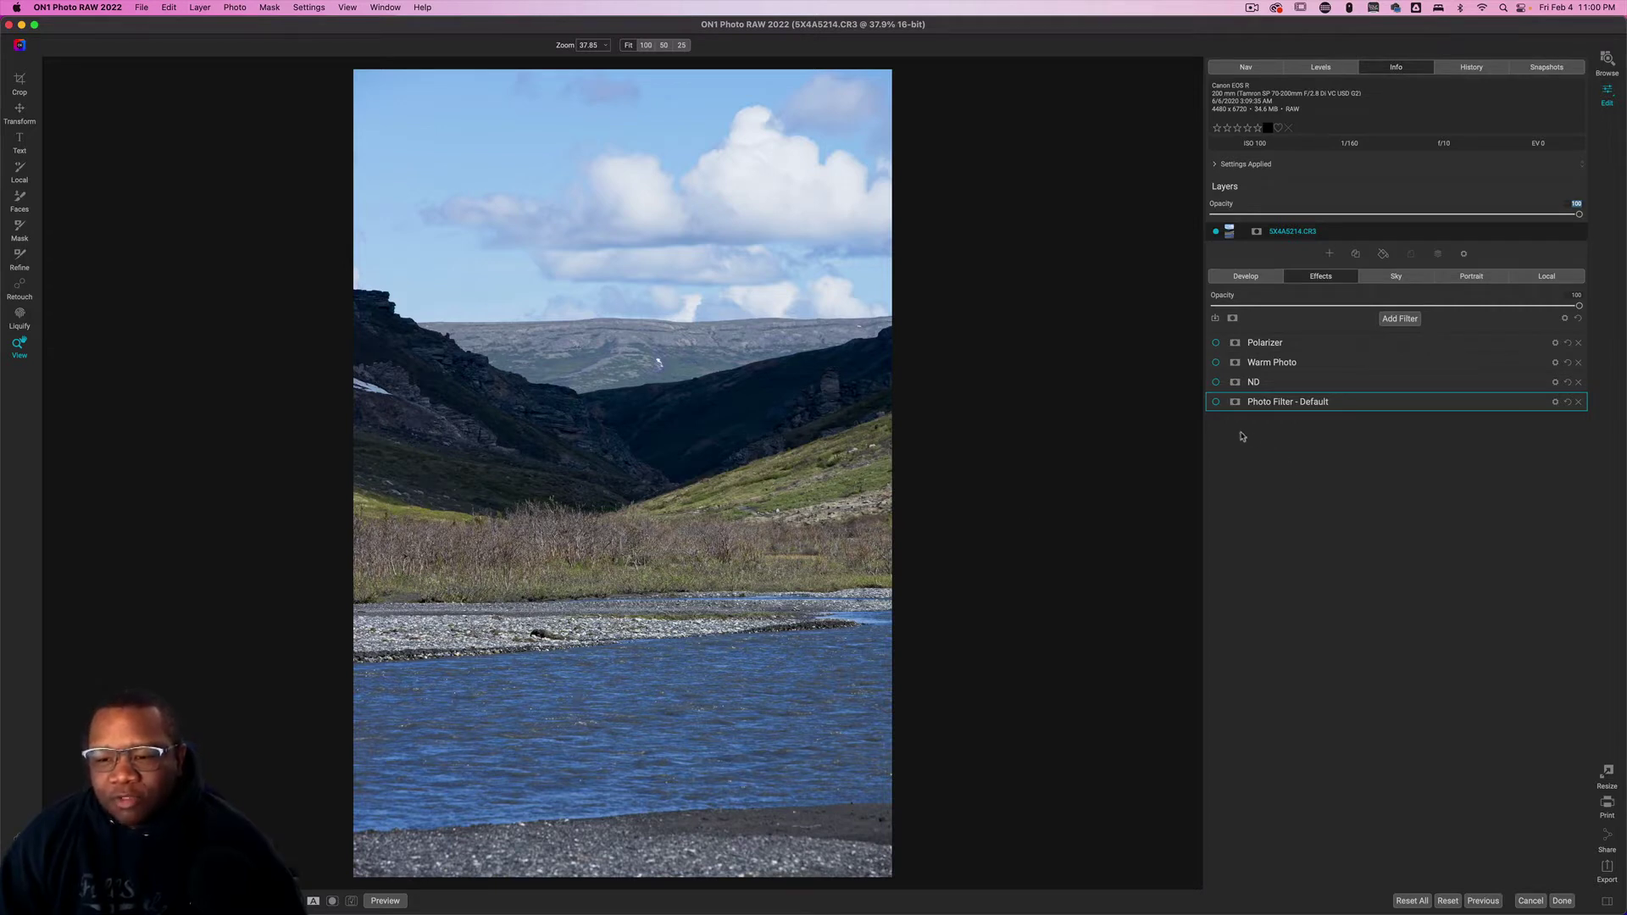
Step: Enable the default Photo Filter, a Solid blue at Hue 240 and Amount 30, and show its settings
left_click(1217, 402)
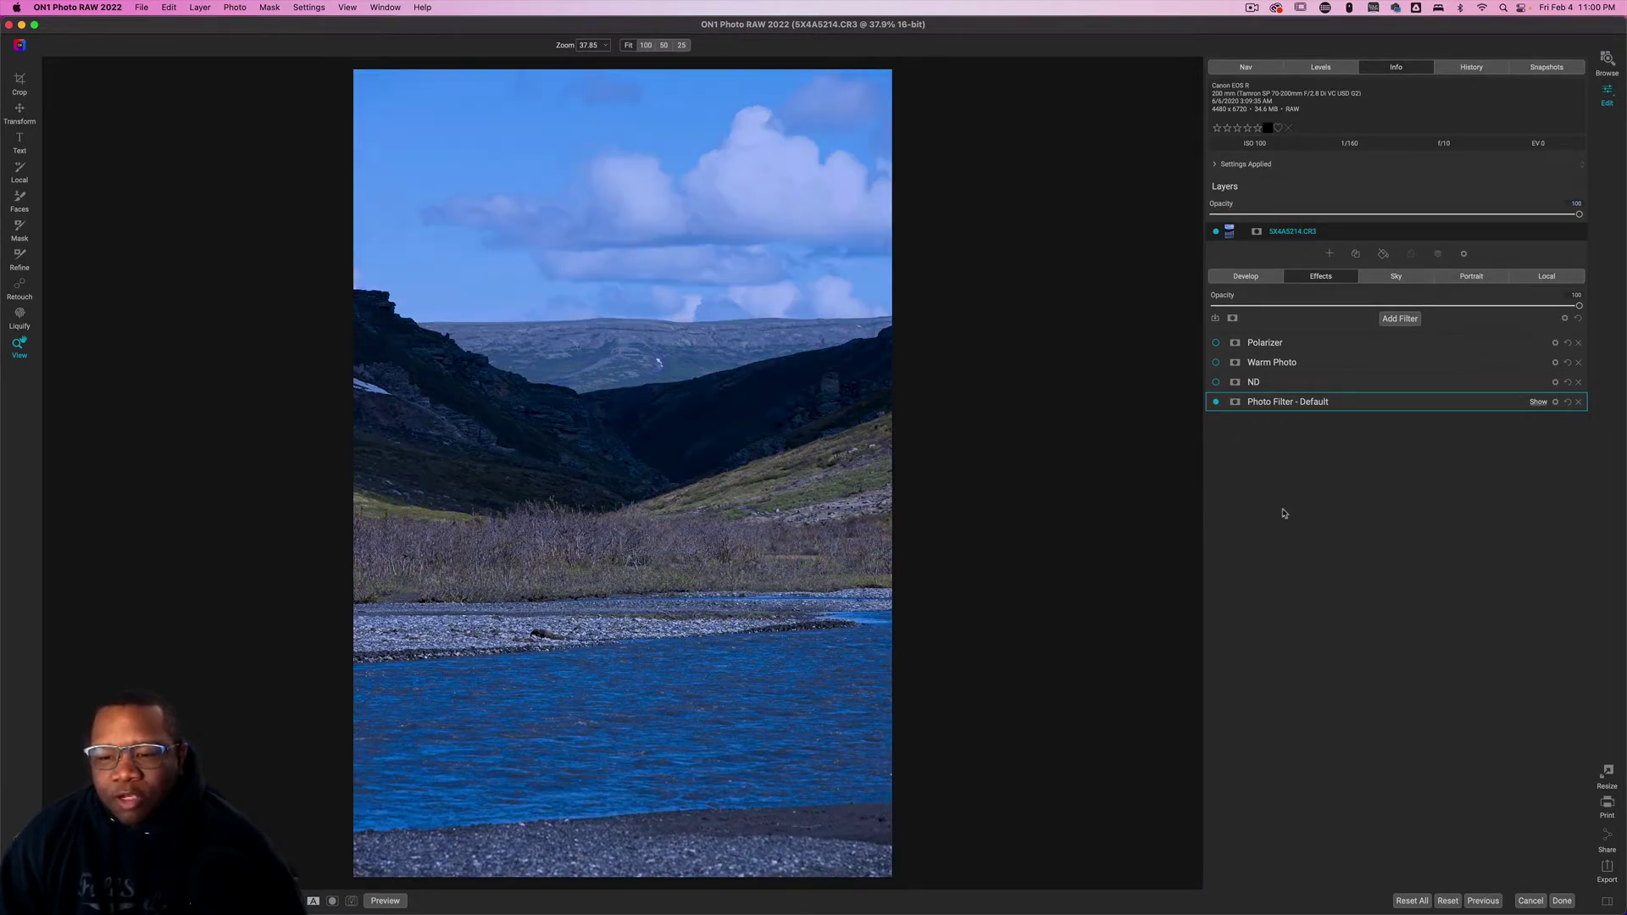
left_click(1282, 404)
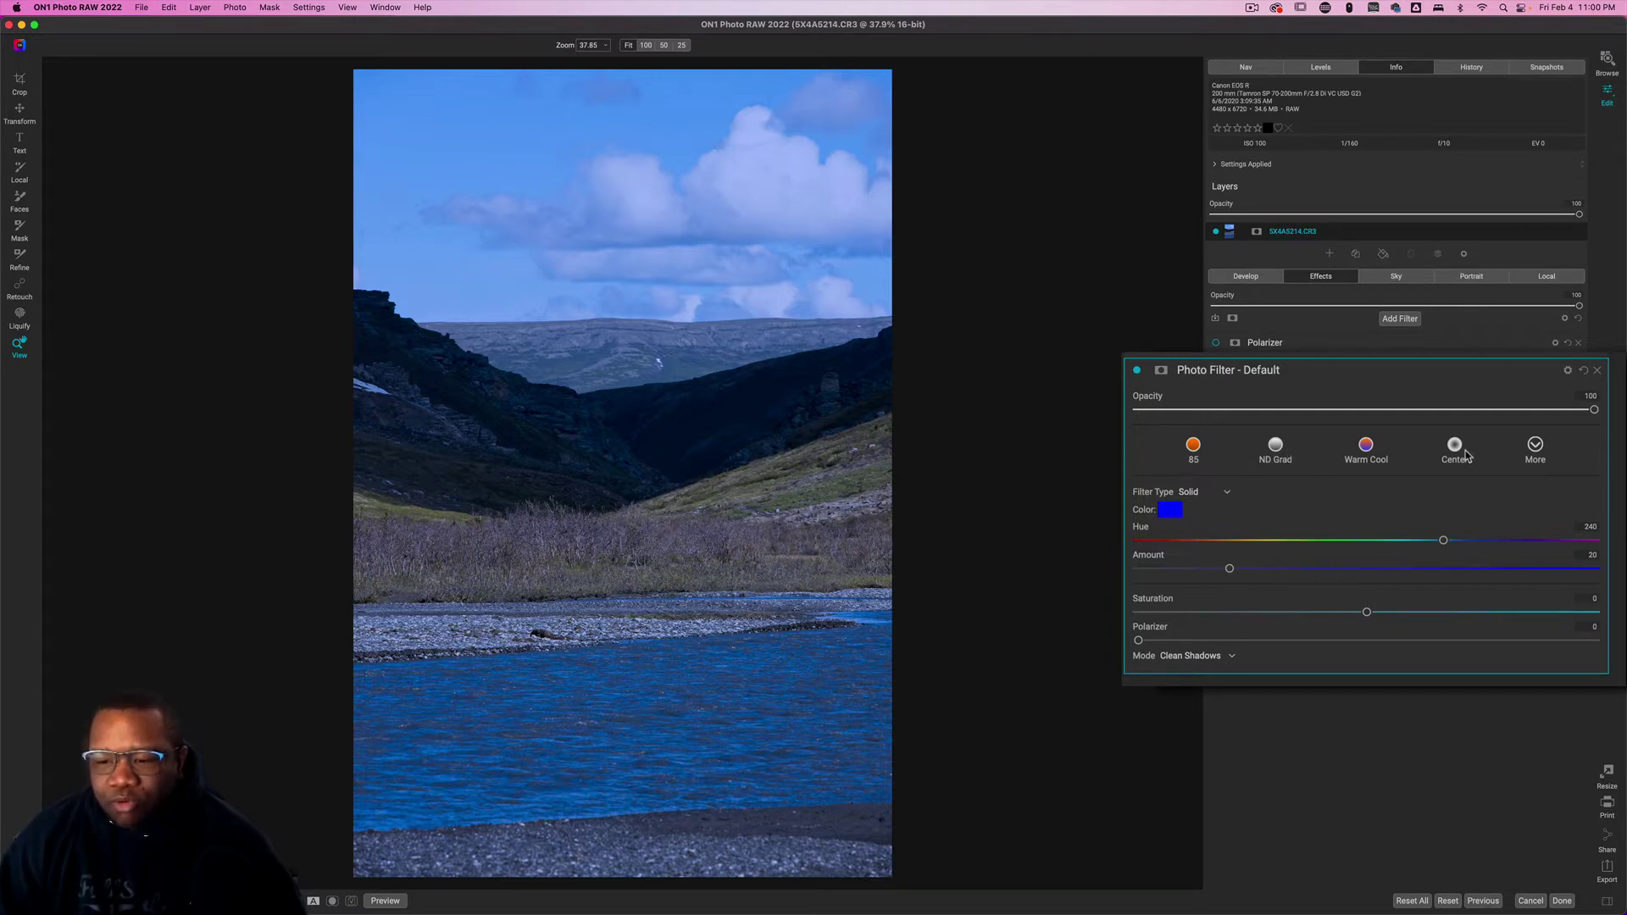
Step: Try the Bi-Color filter type, then settle on the Center filter type
left_click(1228, 495)
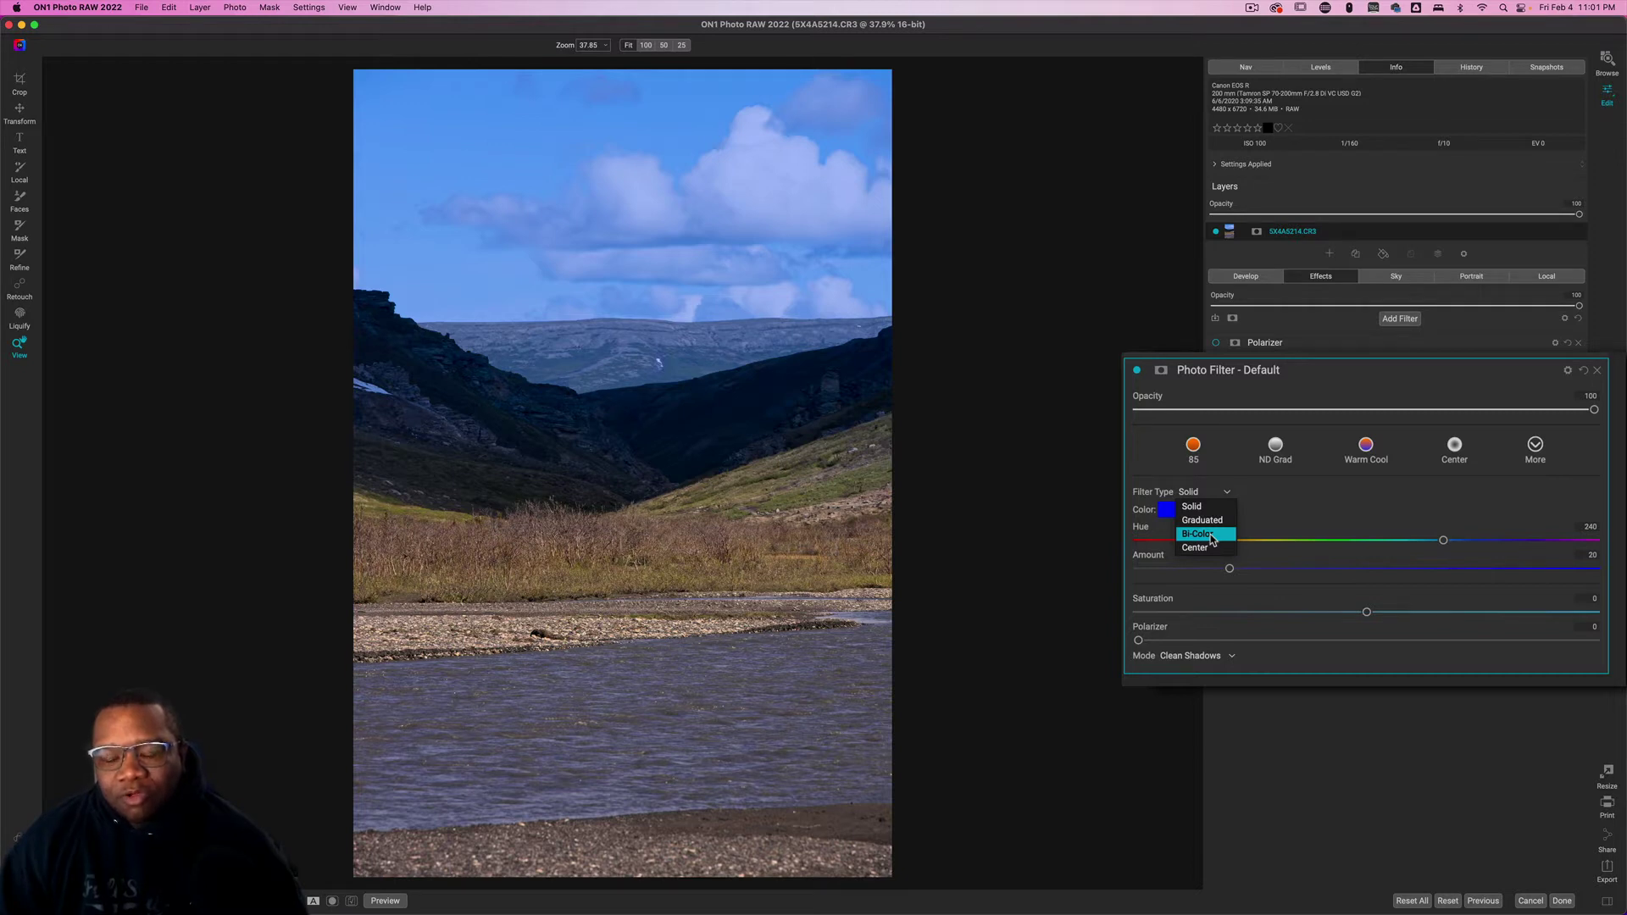
left_click(1212, 539)
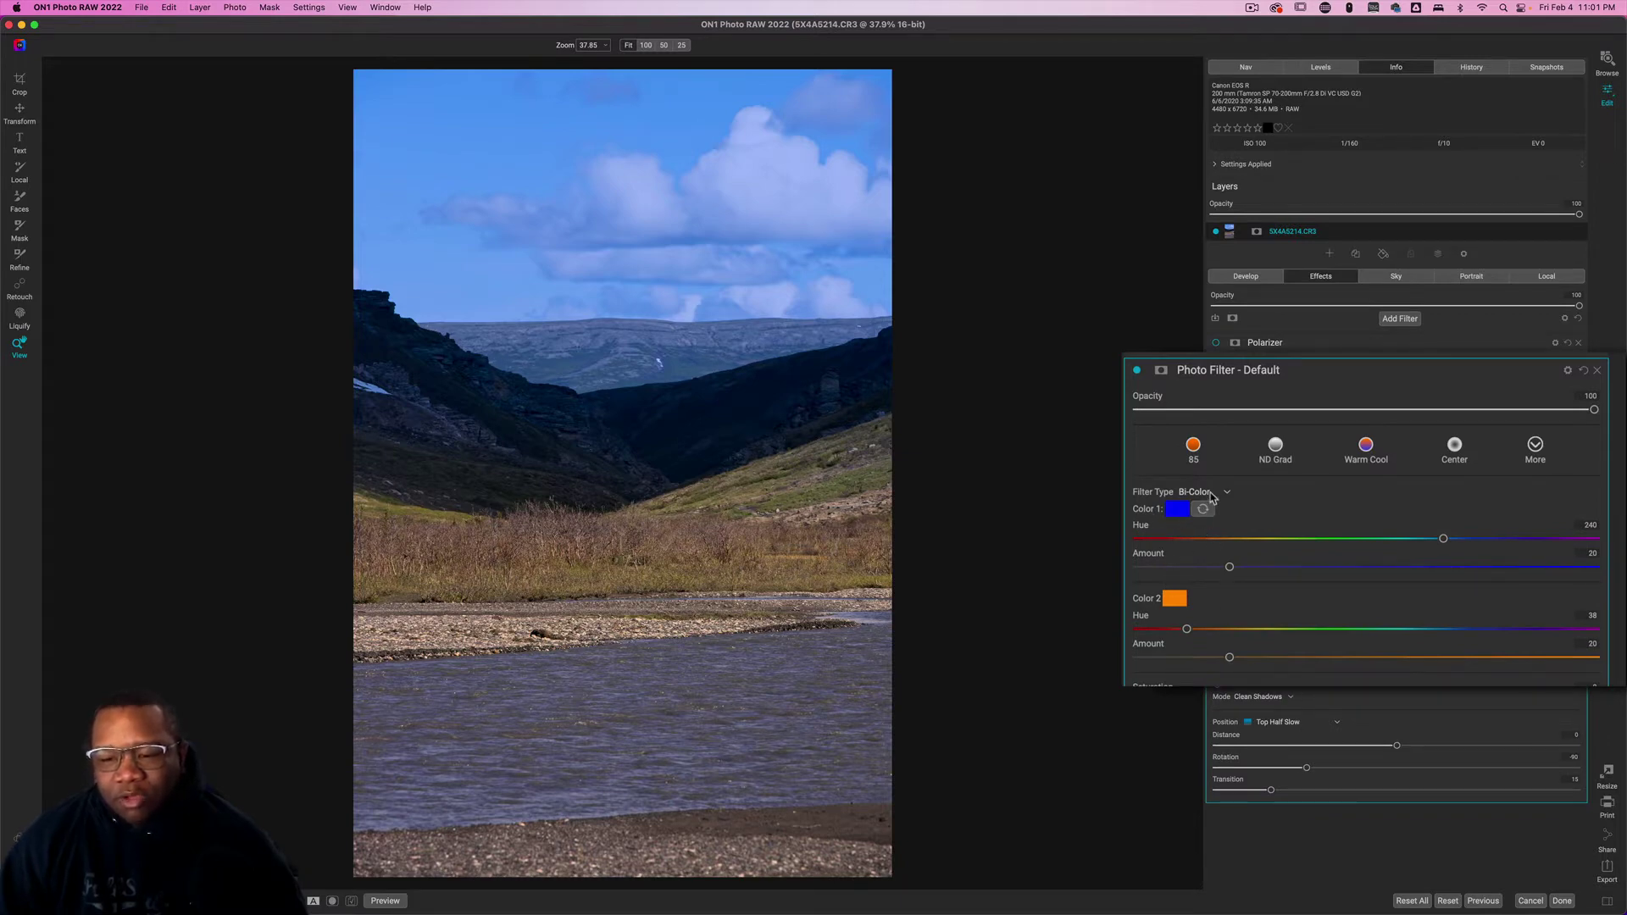
left_click(1212, 496)
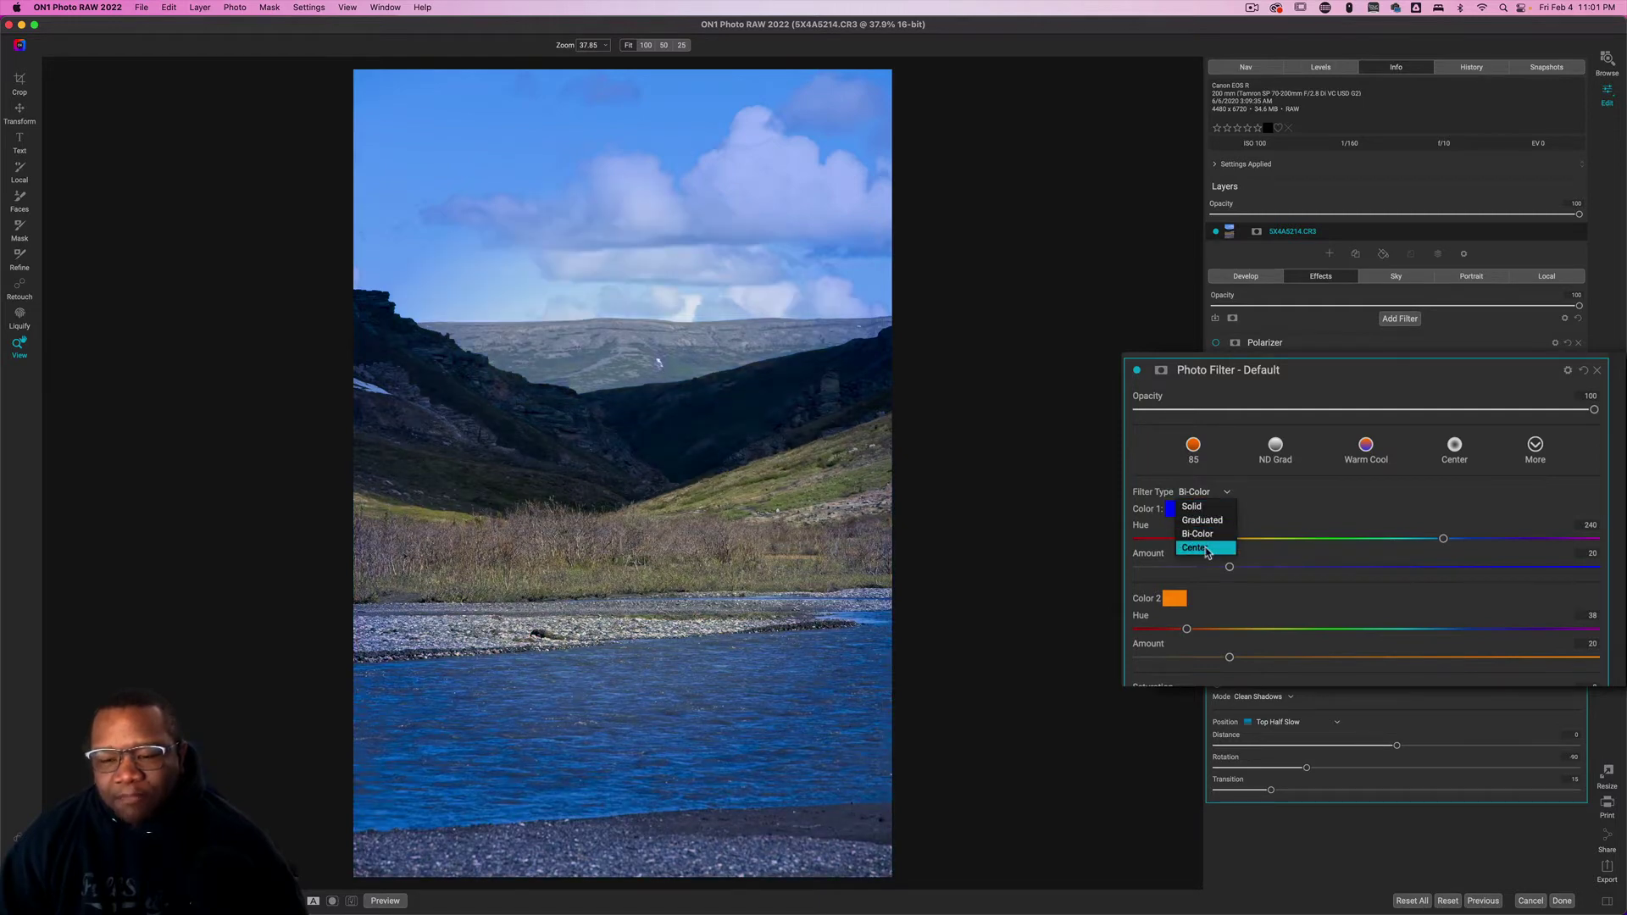
left_click(1207, 549)
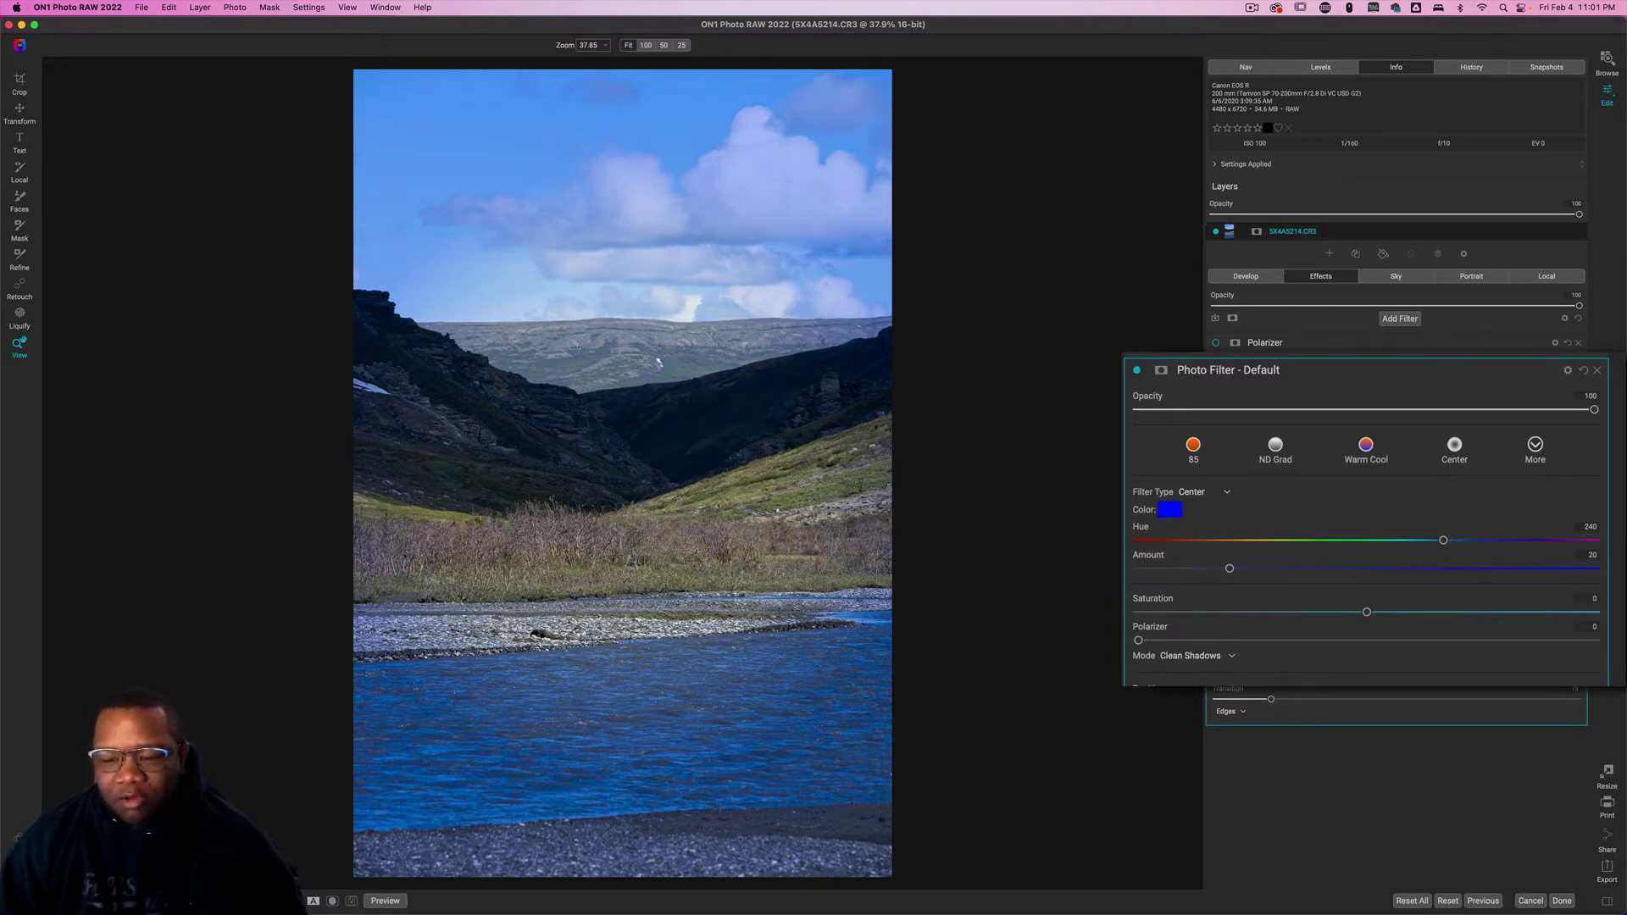
Step: Position the blue filter at the photo's centre and raise Amount to 72
left_click(1241, 713)
left_click(1236, 723)
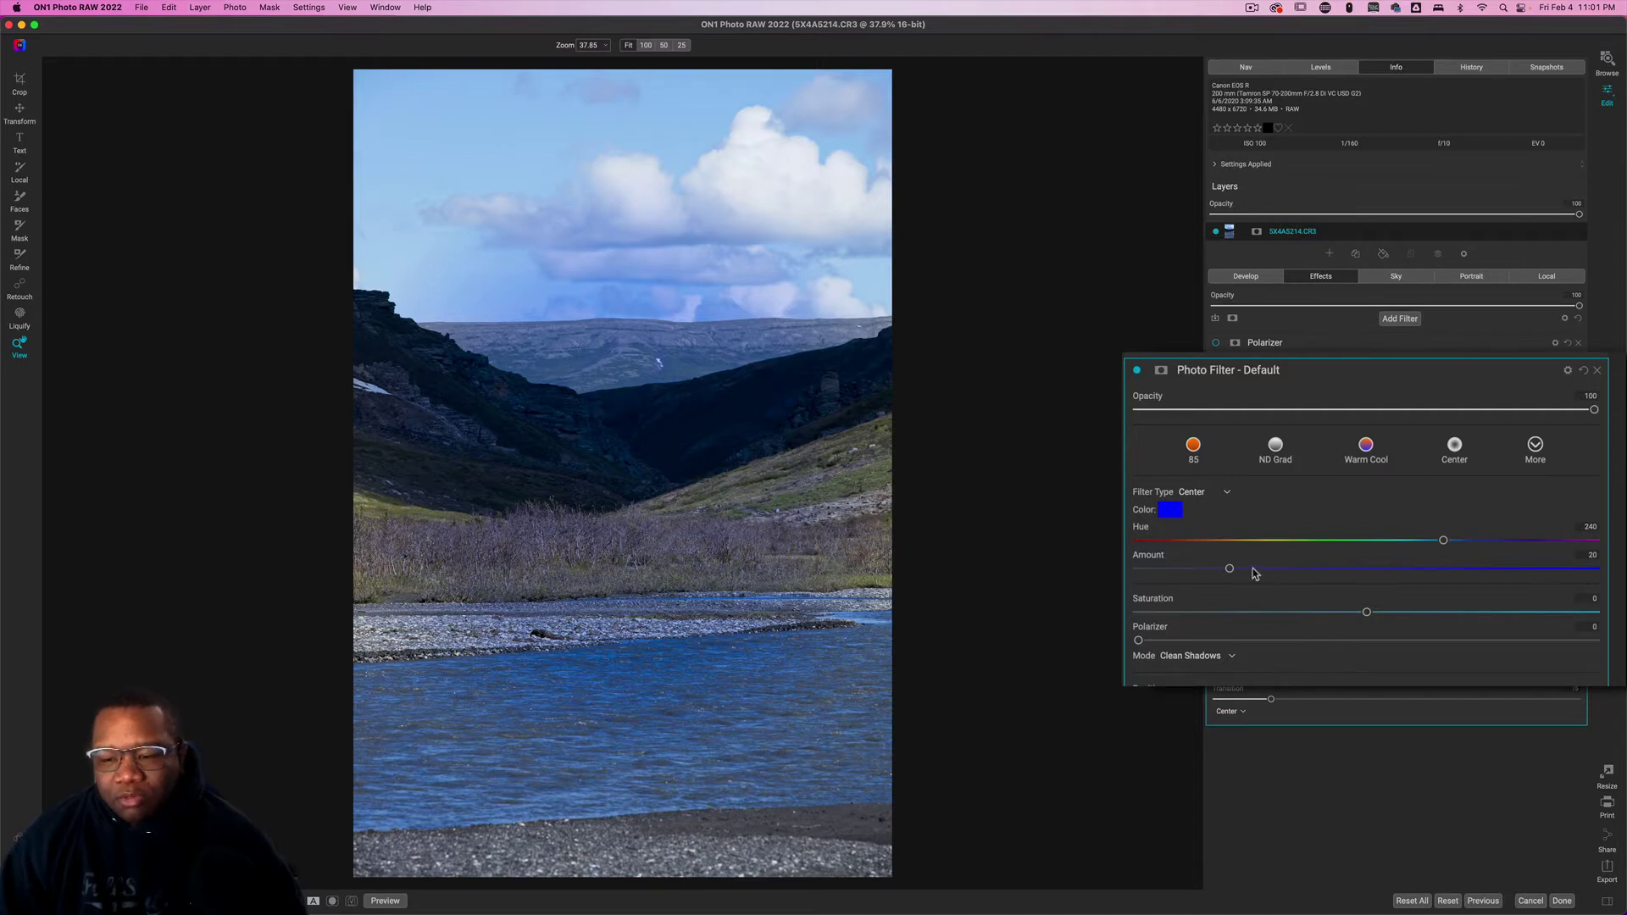
left_click_drag(1231, 568, 1467, 568)
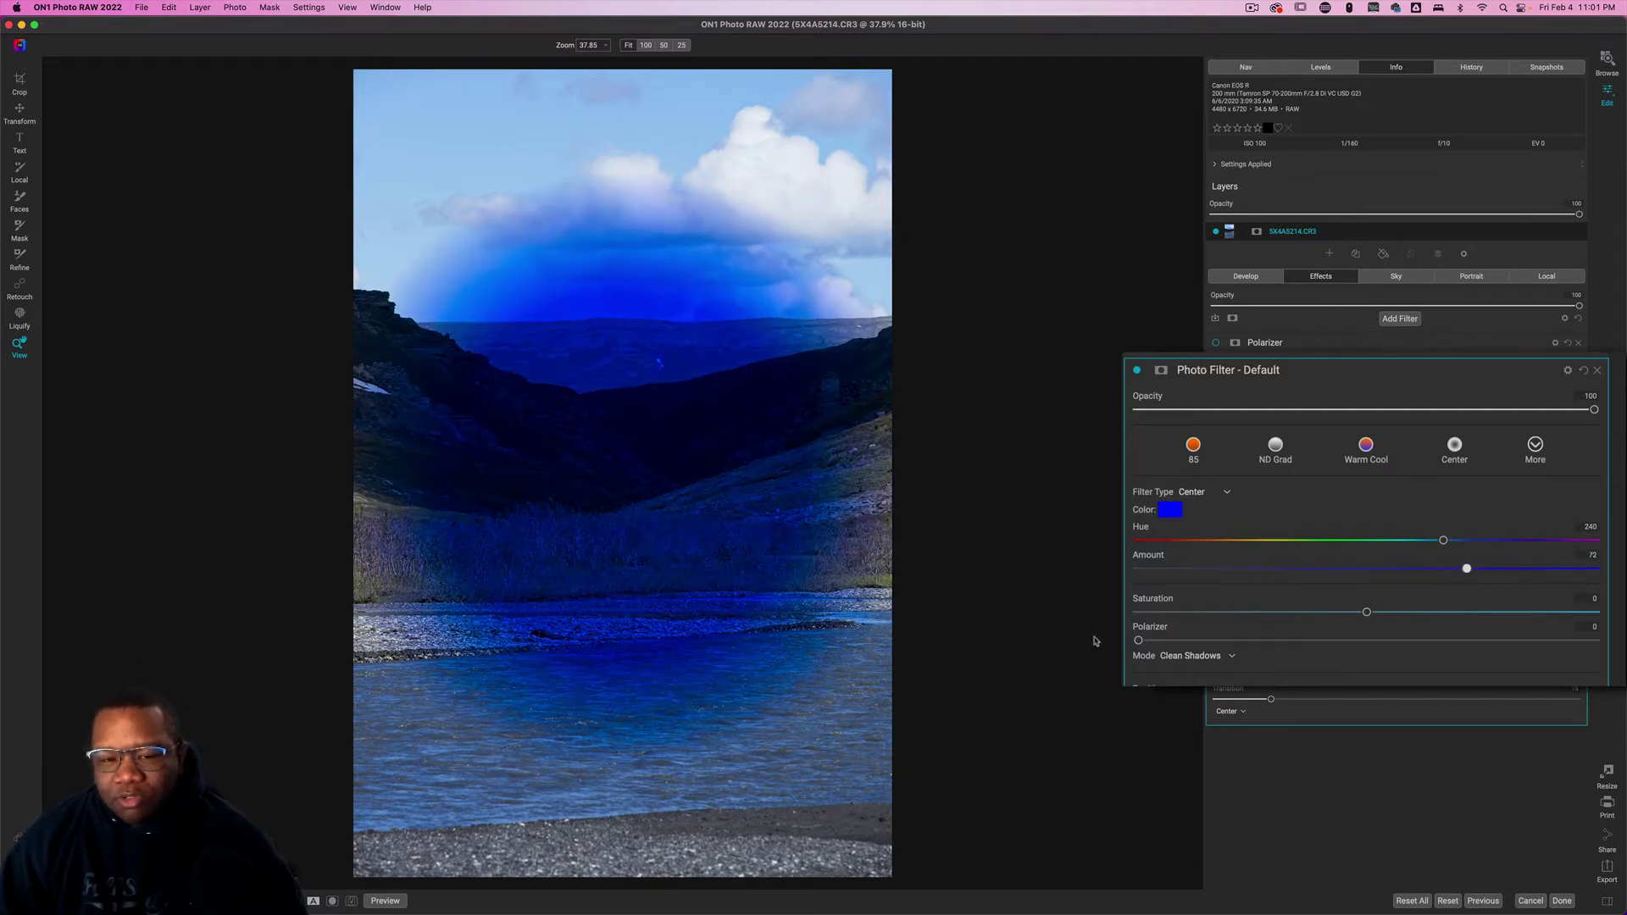
Step: Move the blue filter to the photo's edges with the transition fully softened
left_click(1229, 712)
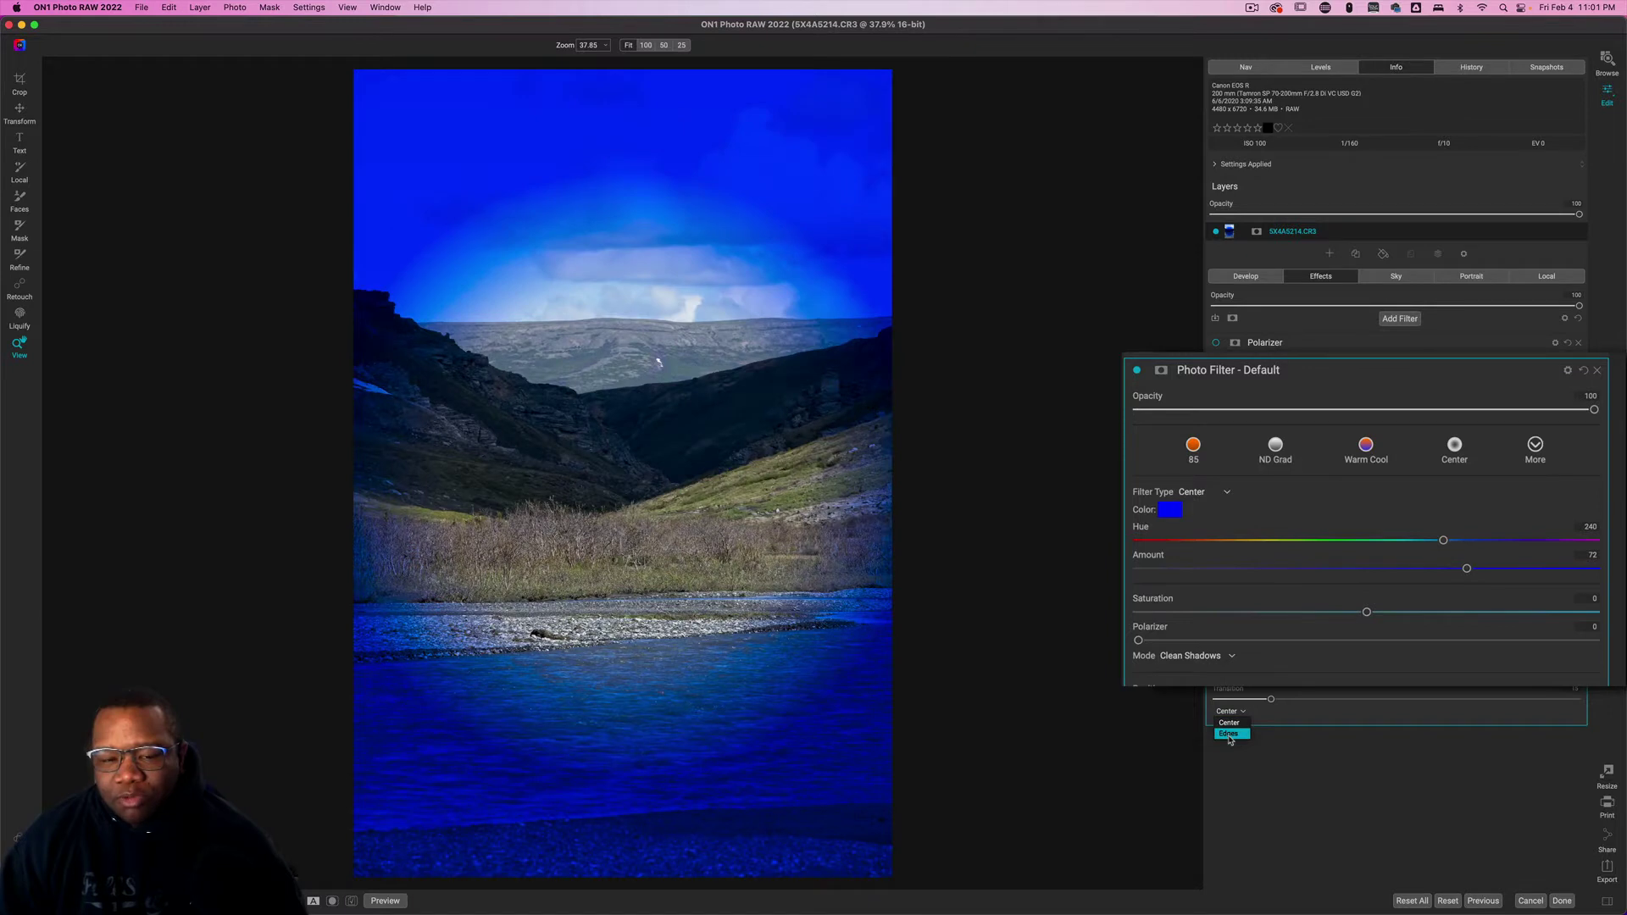
left_click(1230, 734)
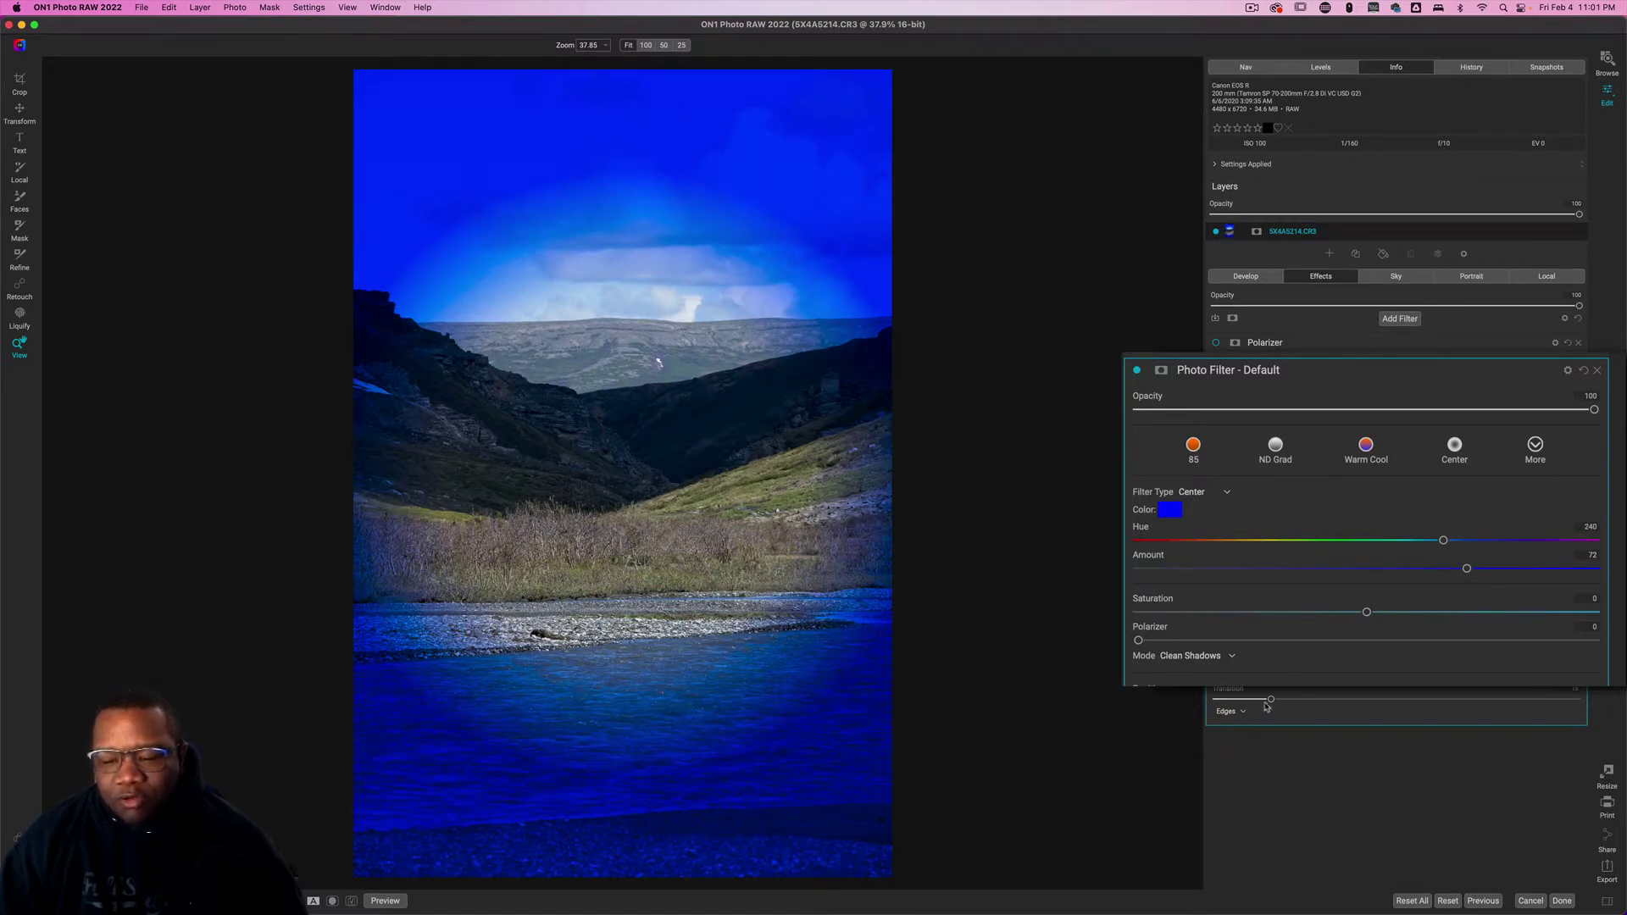
left_click_drag(1271, 703, 1147, 708)
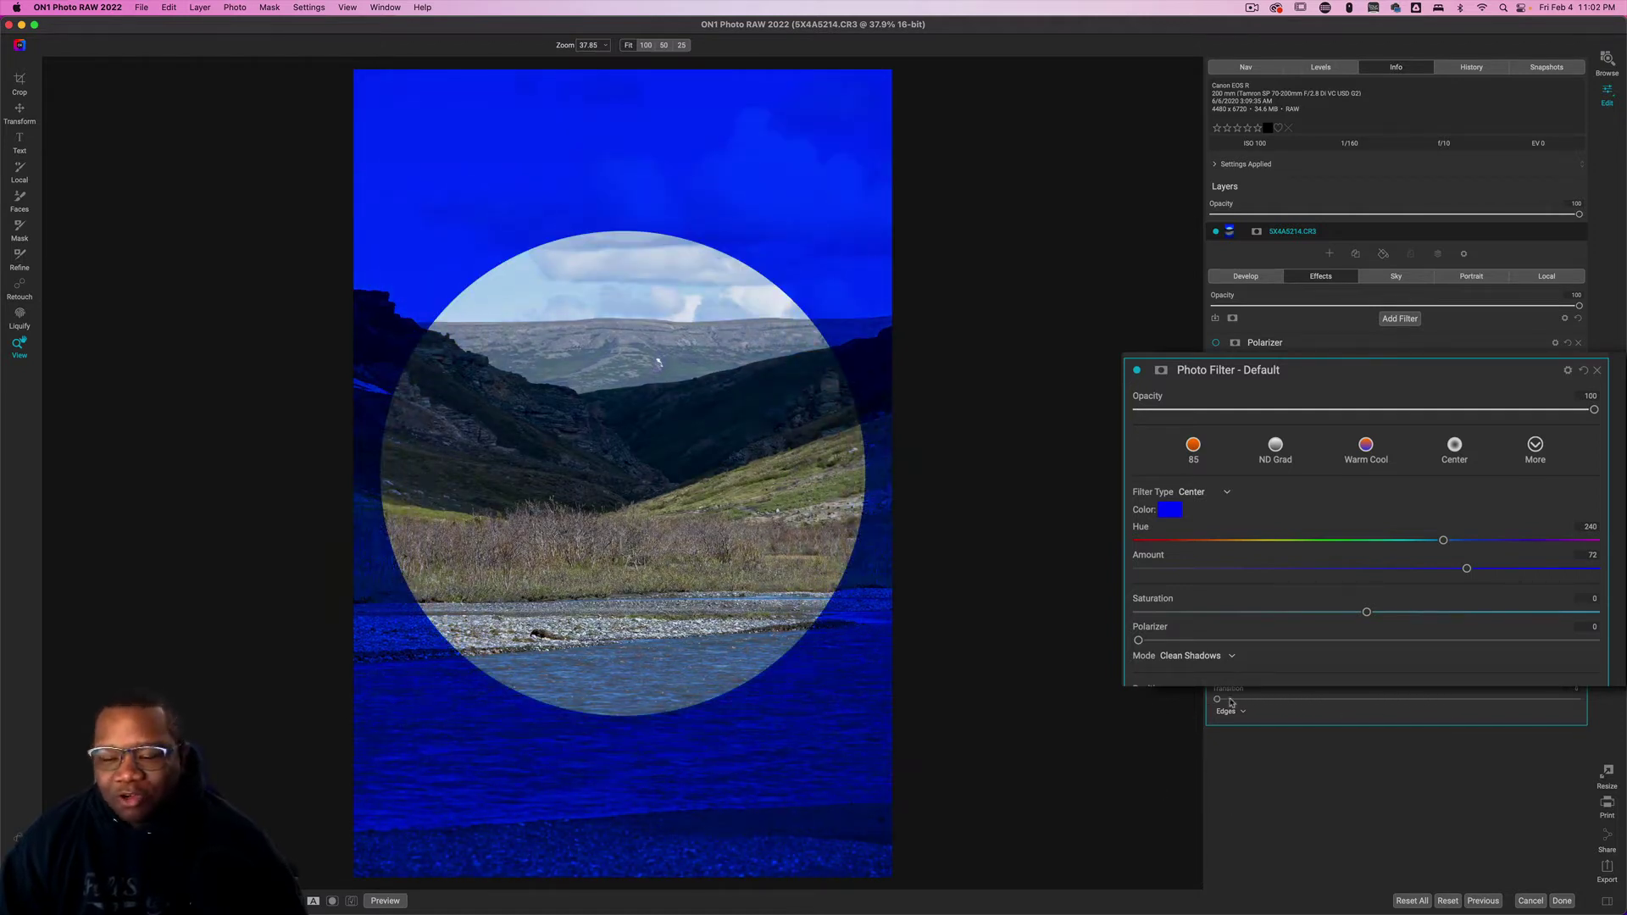
left_click_drag(1216, 699, 1450, 700)
left_click_drag(1547, 716, 1576, 699)
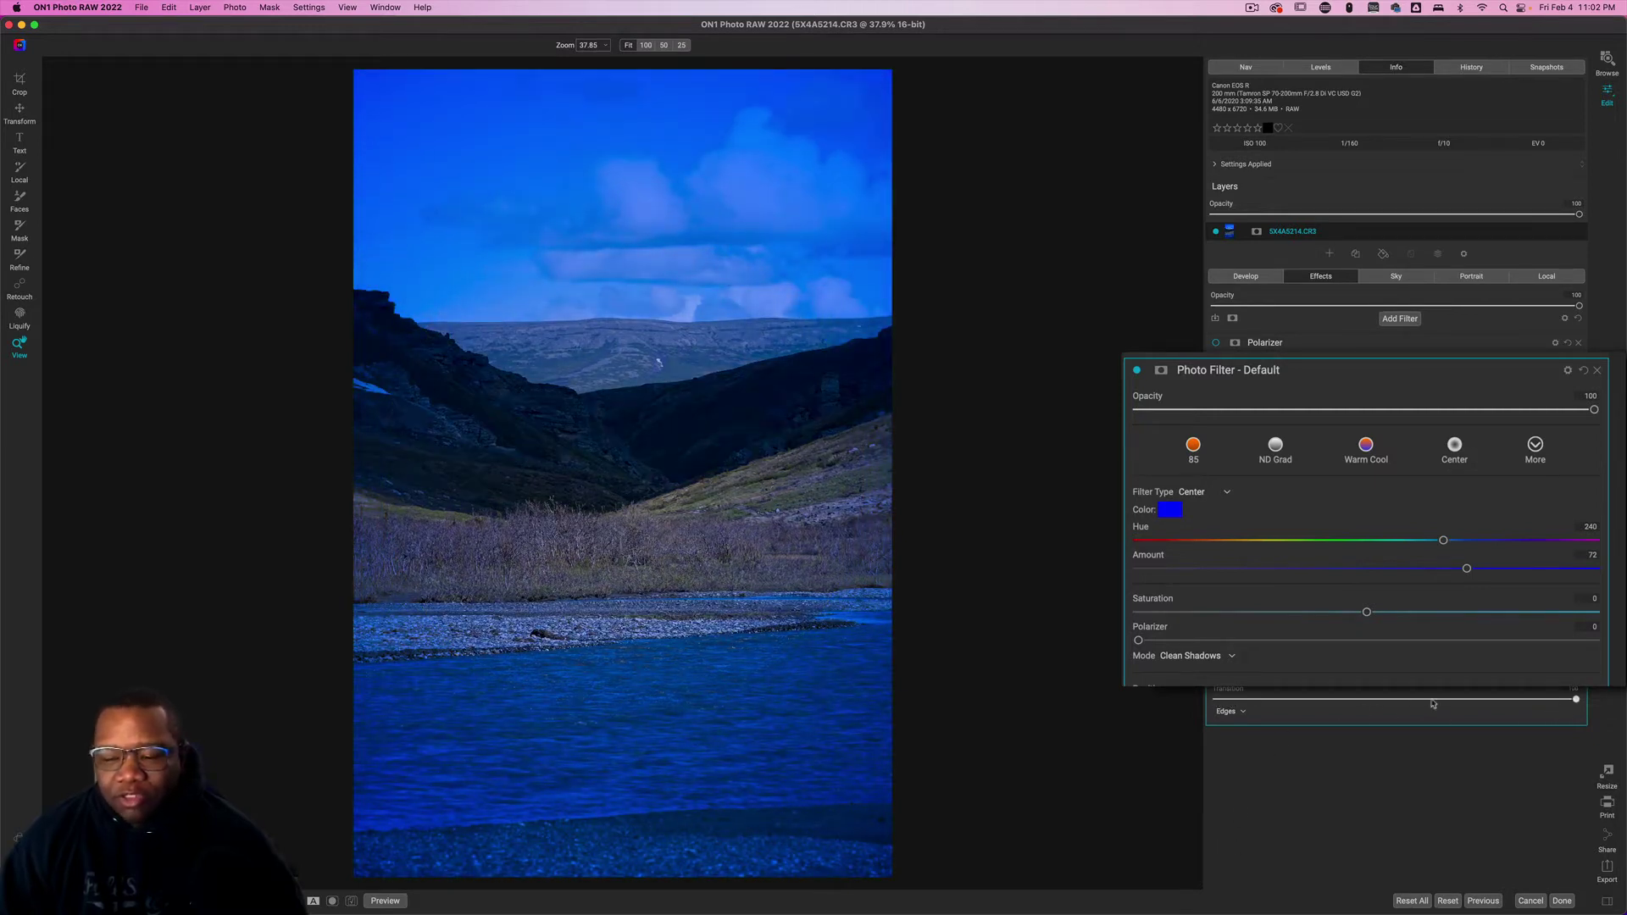
left_click(1202, 493)
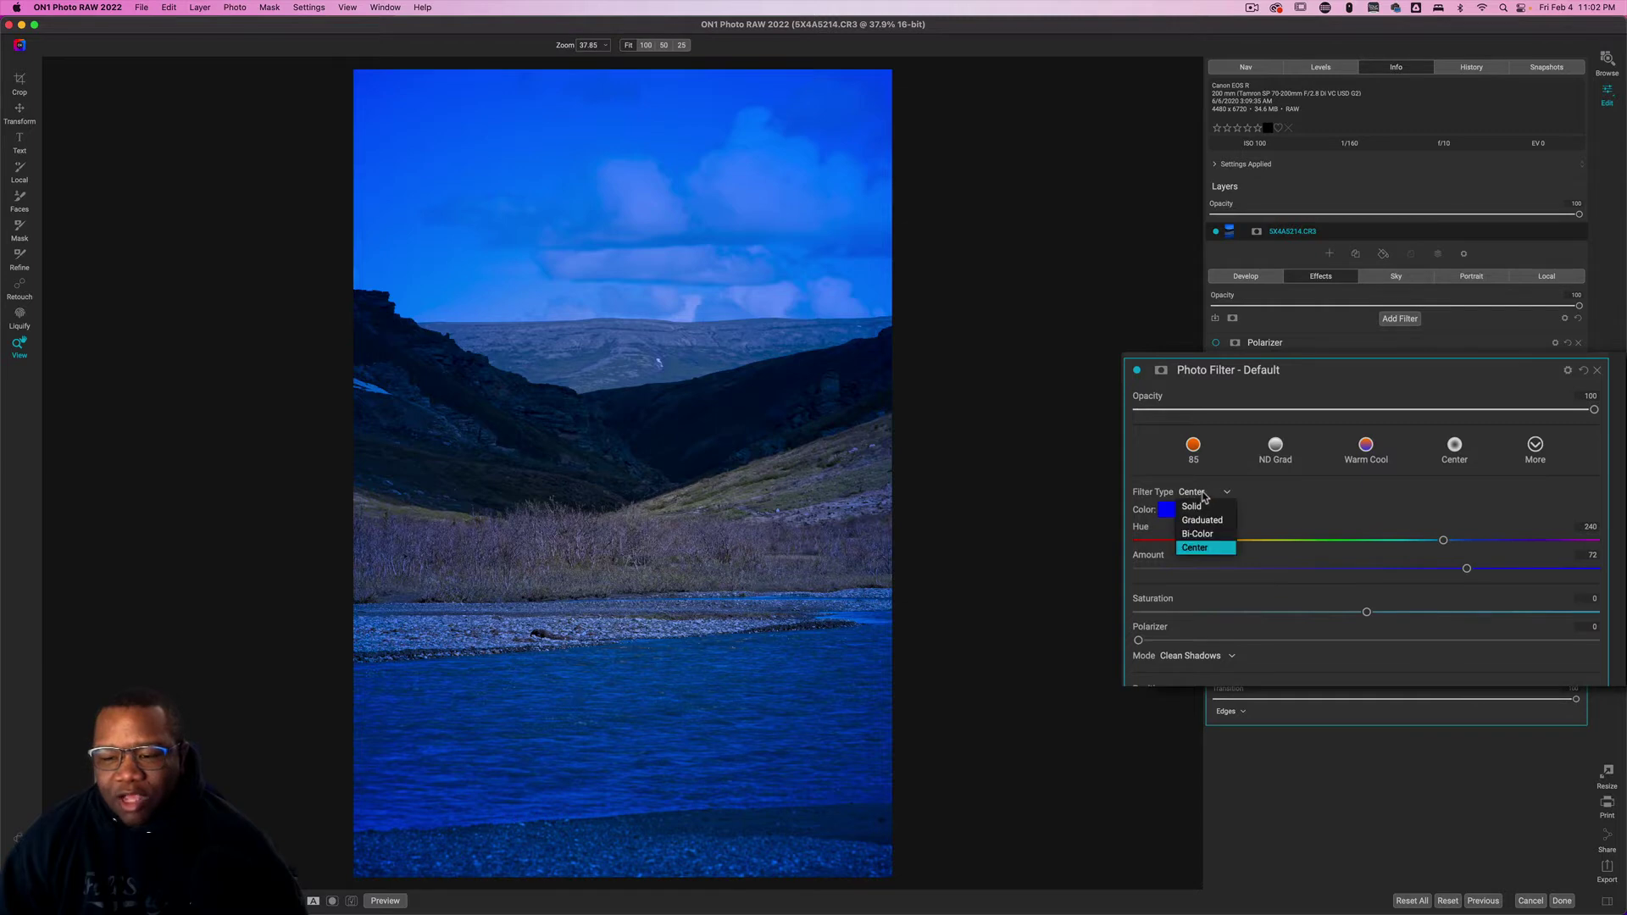
Step: Make the filter a Solid orange (Hue 46) warming filter at Amount 24
left_click(1200, 508)
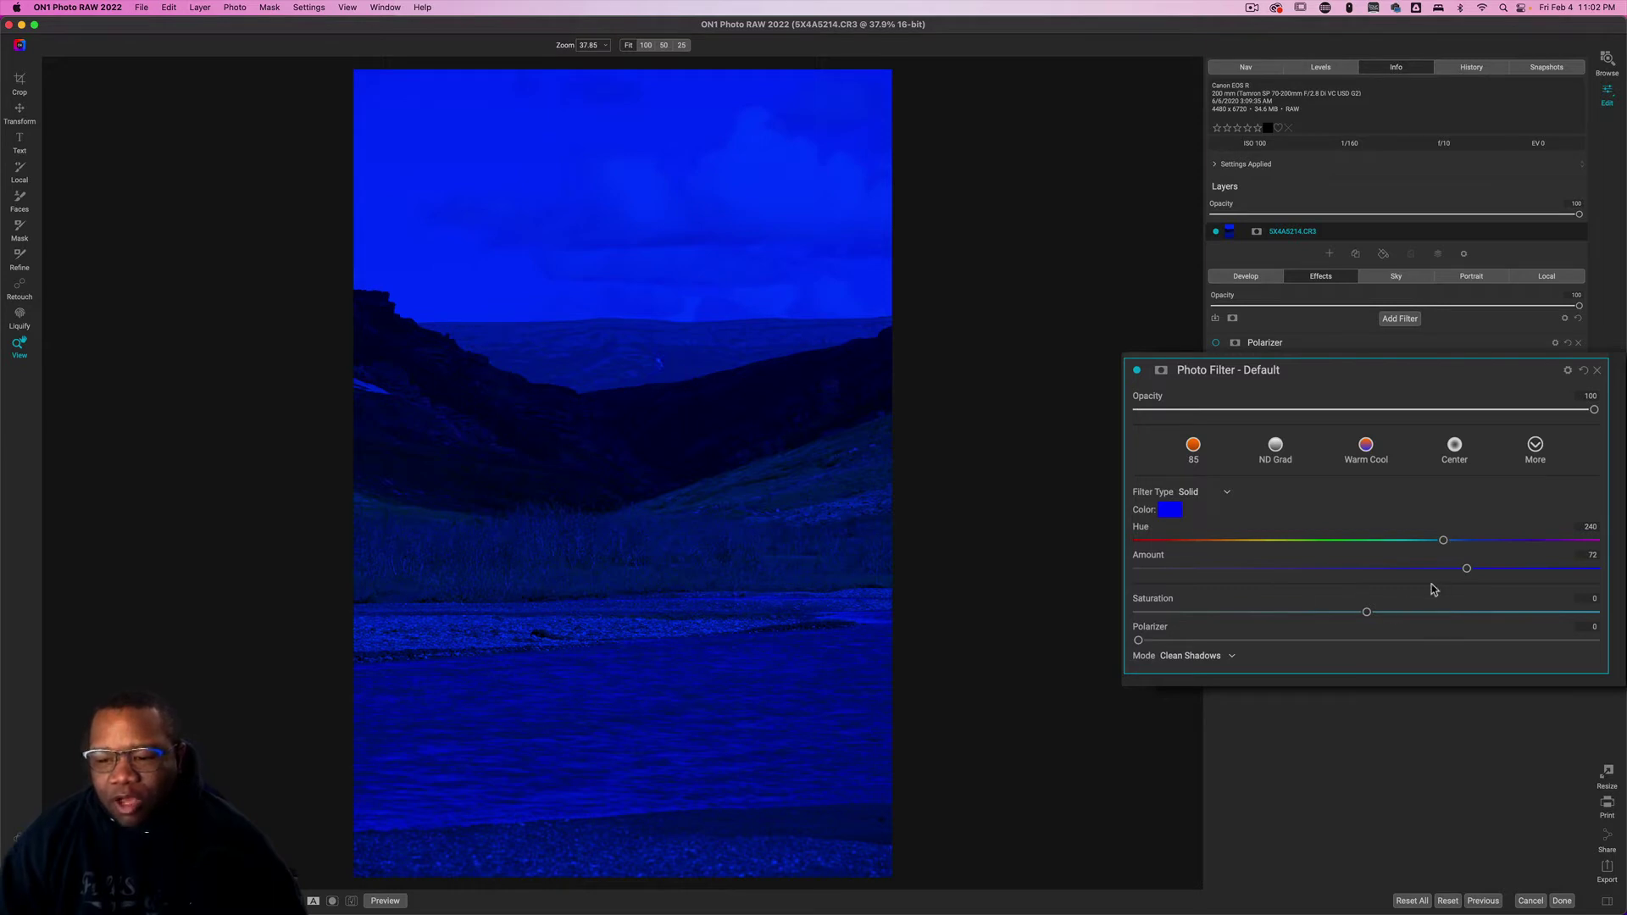
left_click_drag(1467, 568, 1245, 583)
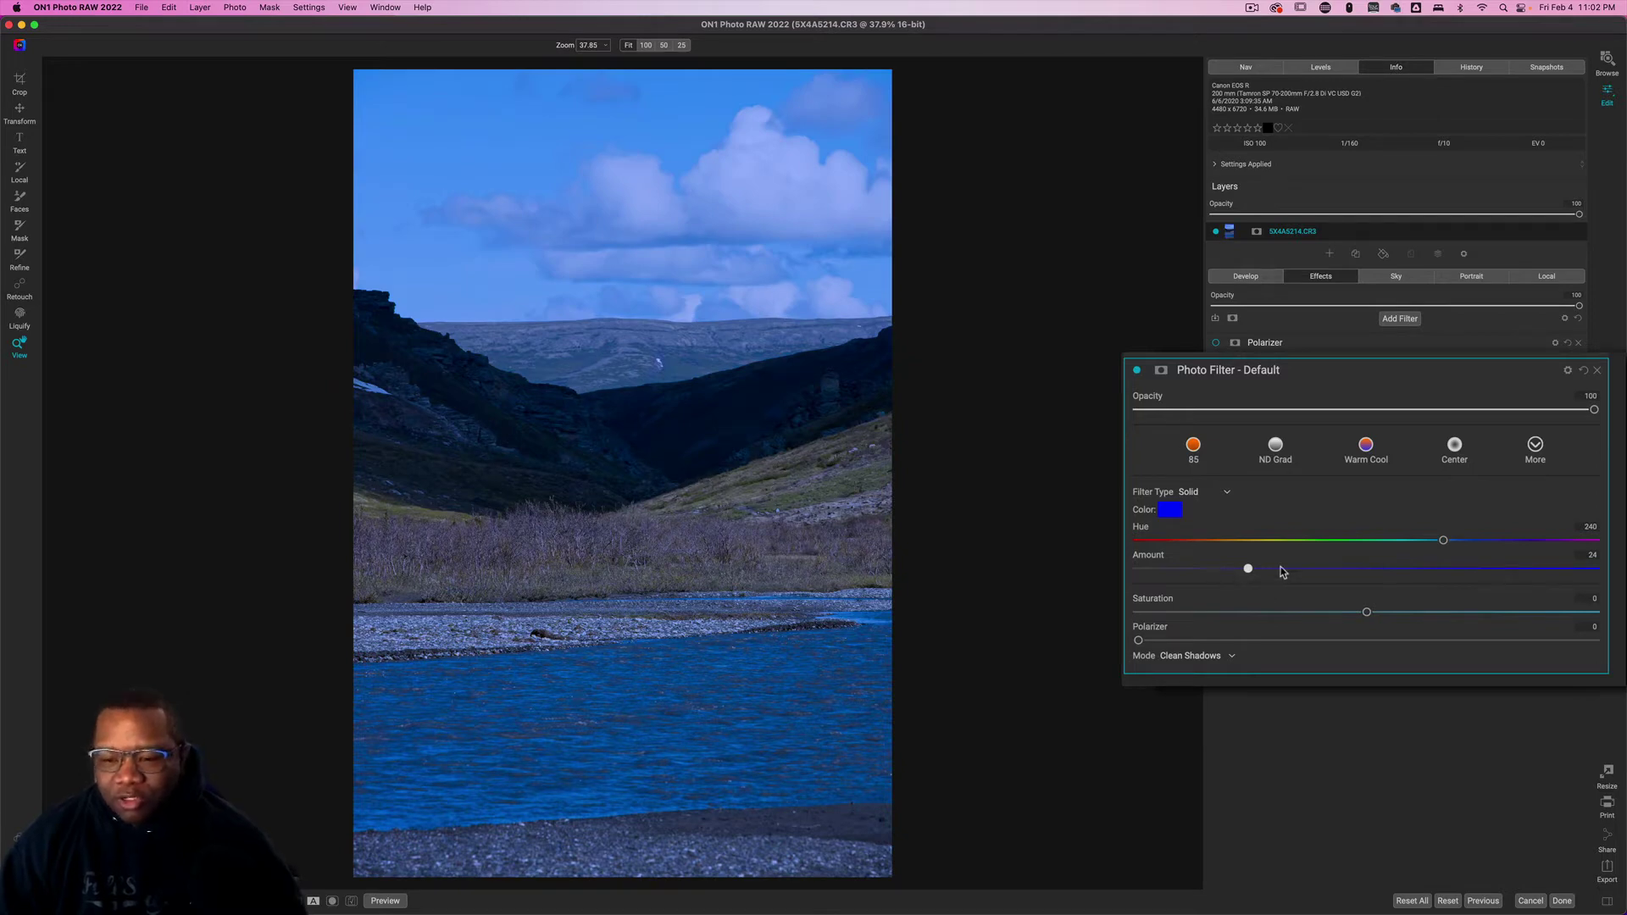
left_click(1171, 511)
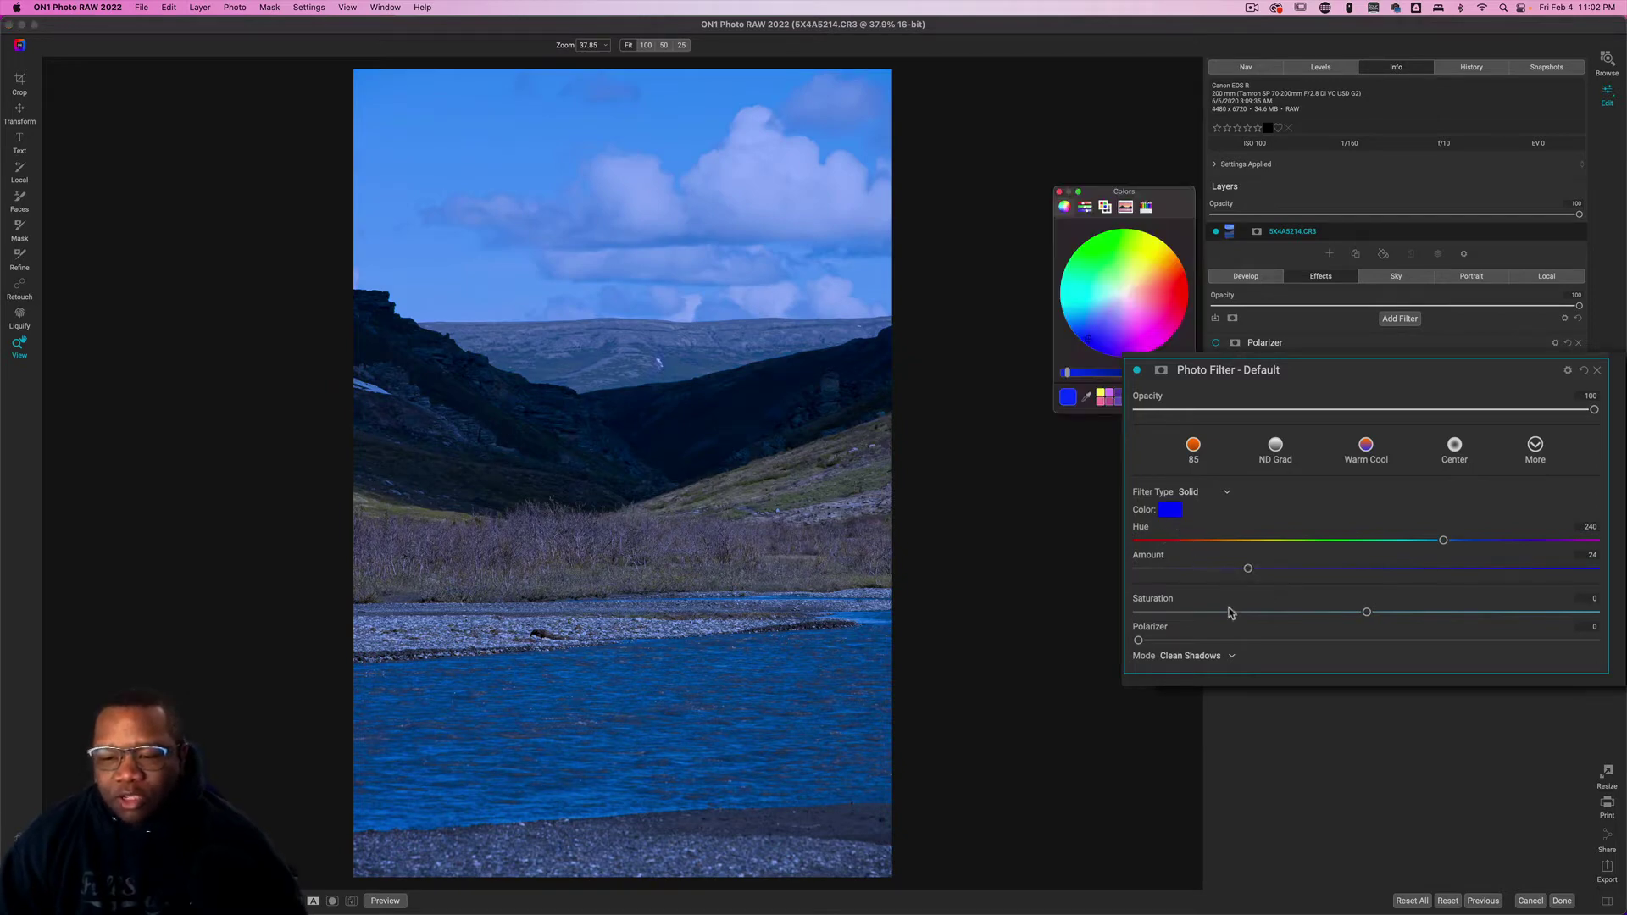
left_click_drag(1091, 341, 1162, 269)
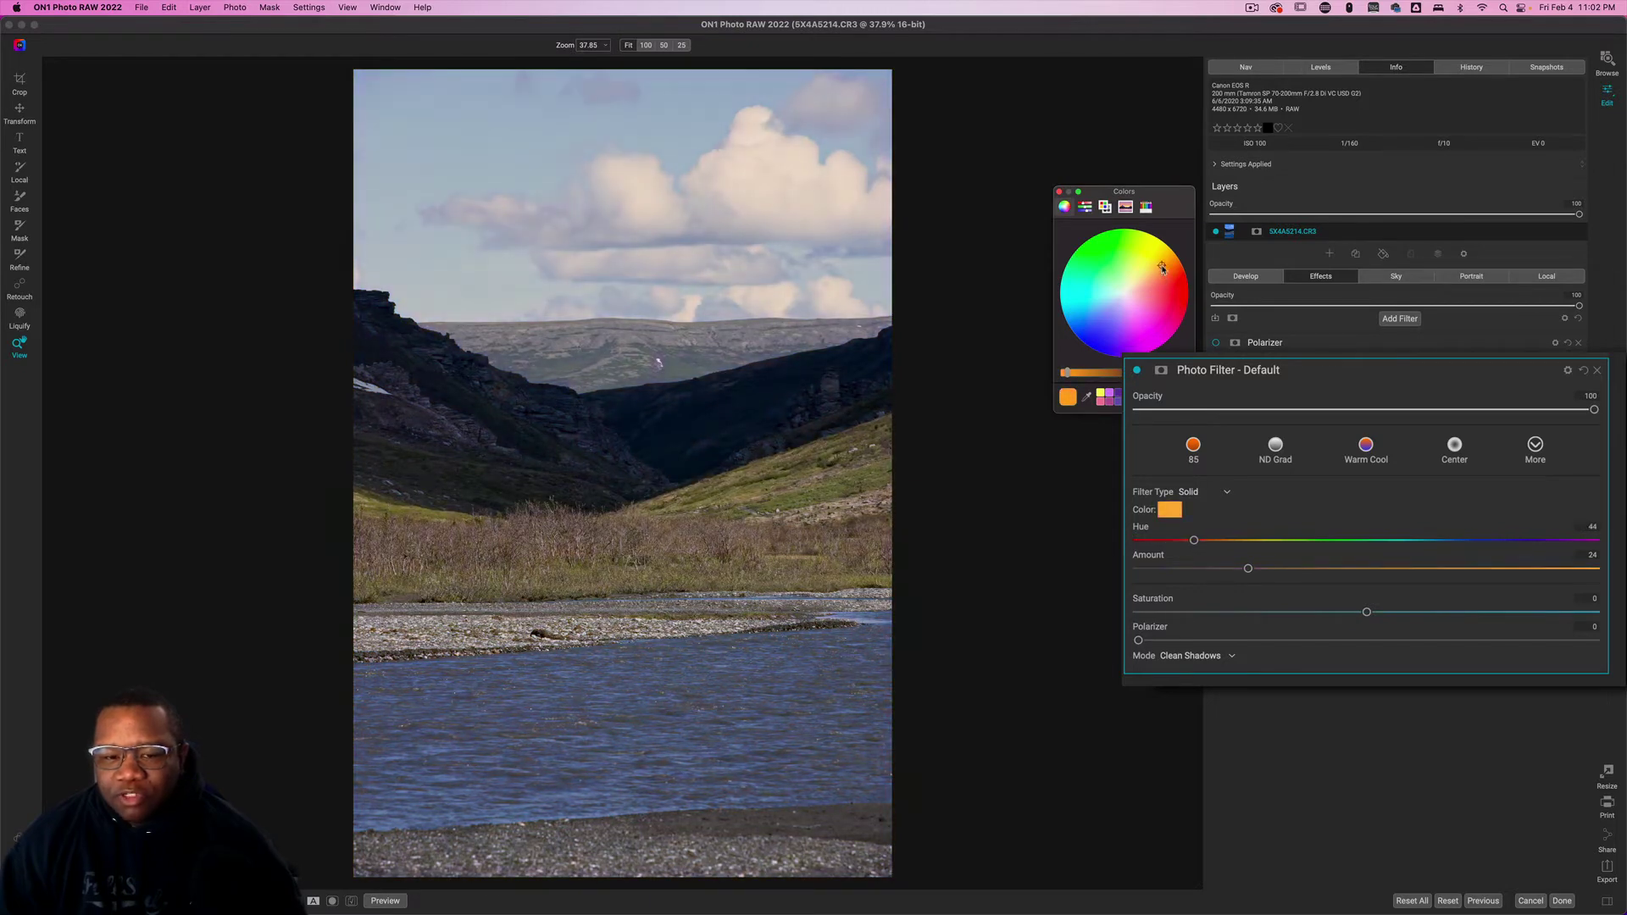
Step: Close the Colors window and toggle the orange filter off and back on to compare
left_click(1059, 193)
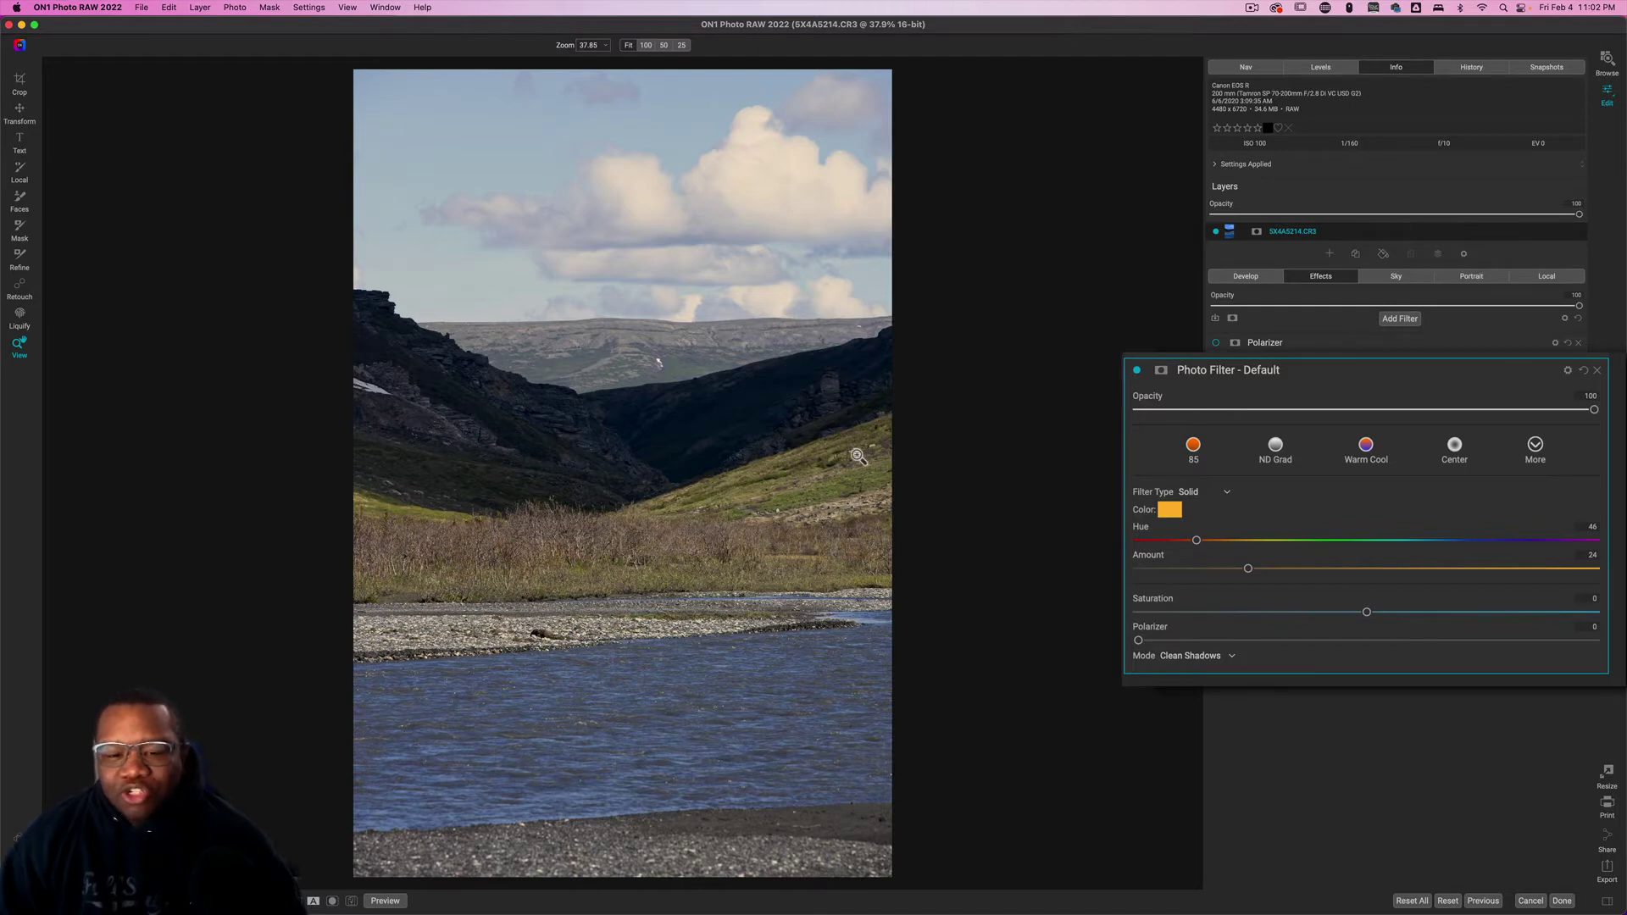
left_click(1138, 370)
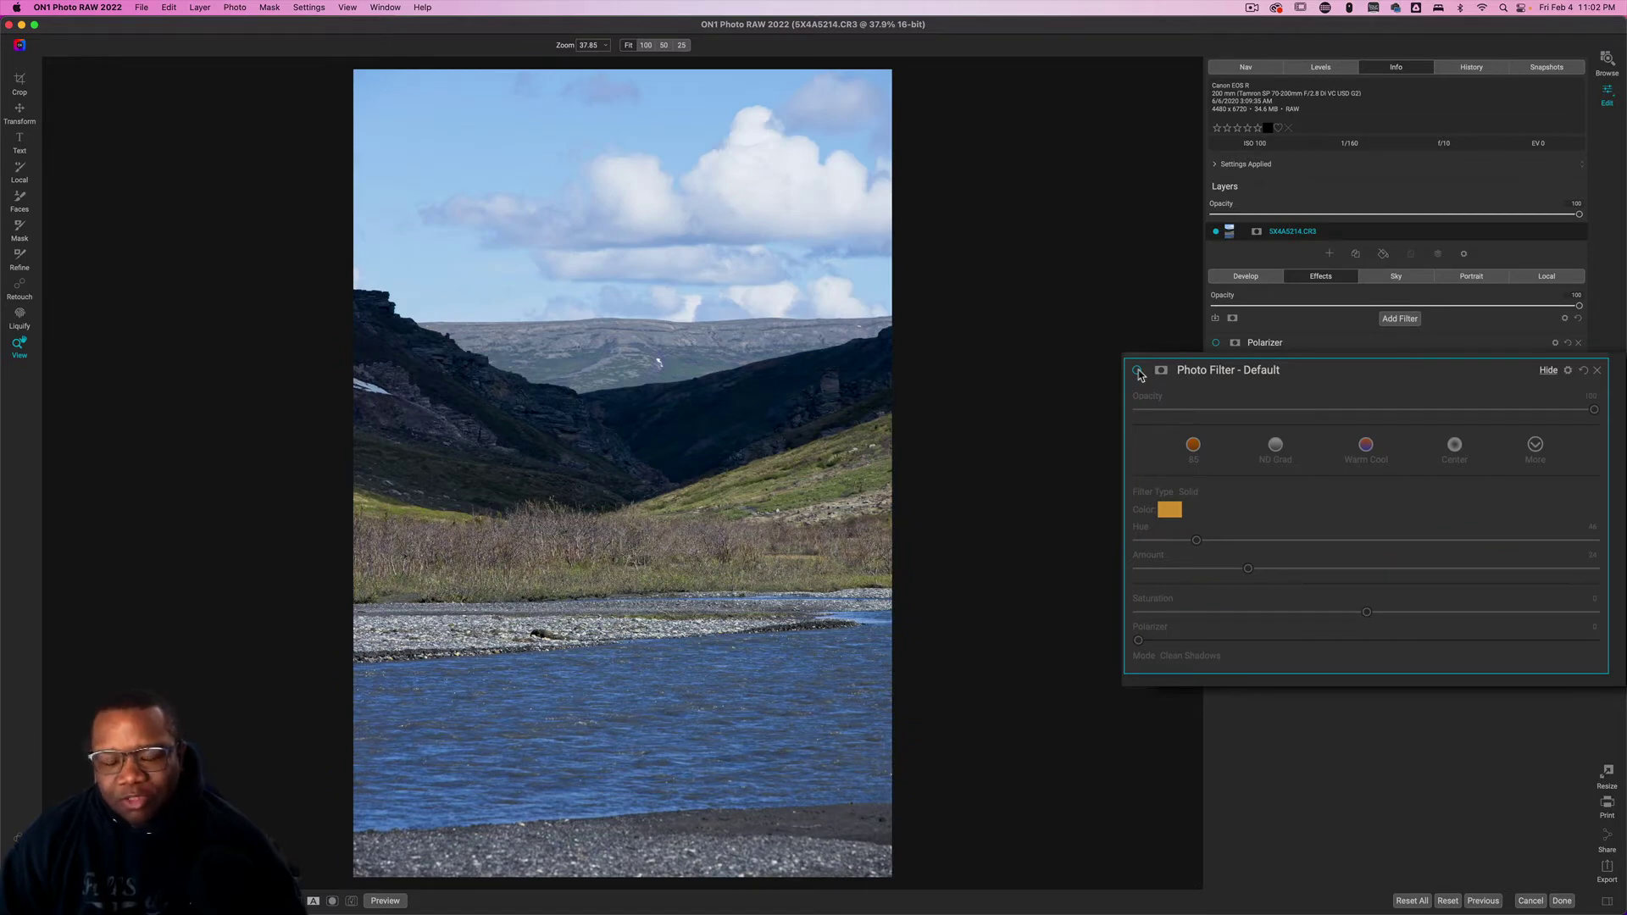
left_click(1138, 370)
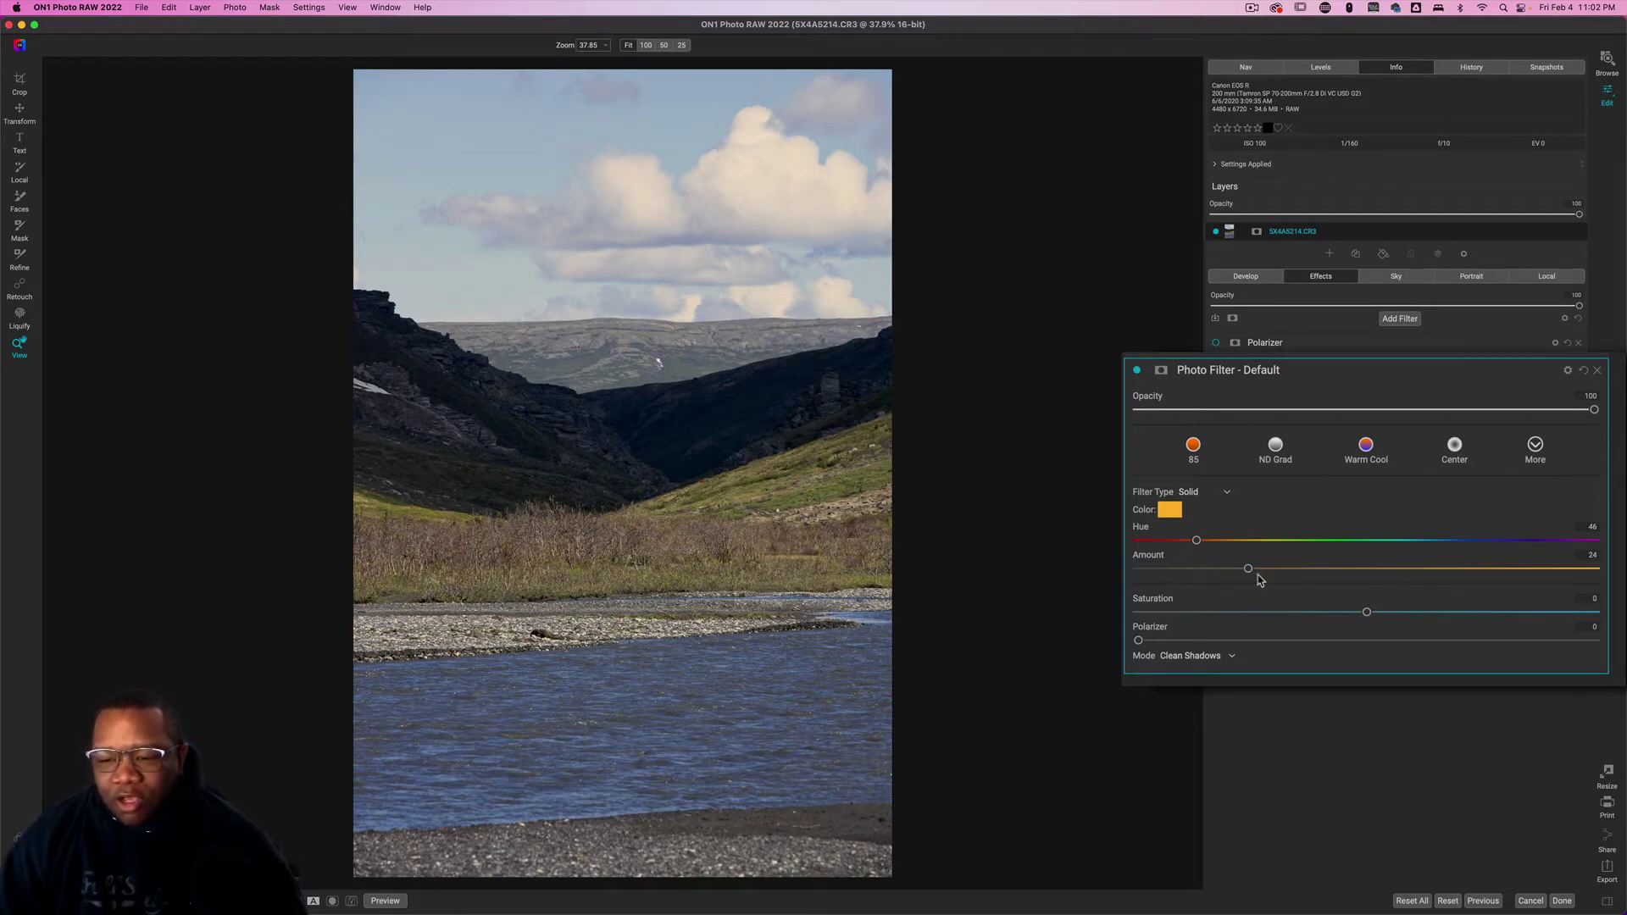
Step: Experiment with Amount and Saturation, then settle on Saturation 41 and Amount 52
mouse_move(1248, 569)
left_mouse_down()
mouse_move(1480, 583)
mouse_move(1221, 573)
left_mouse_up()
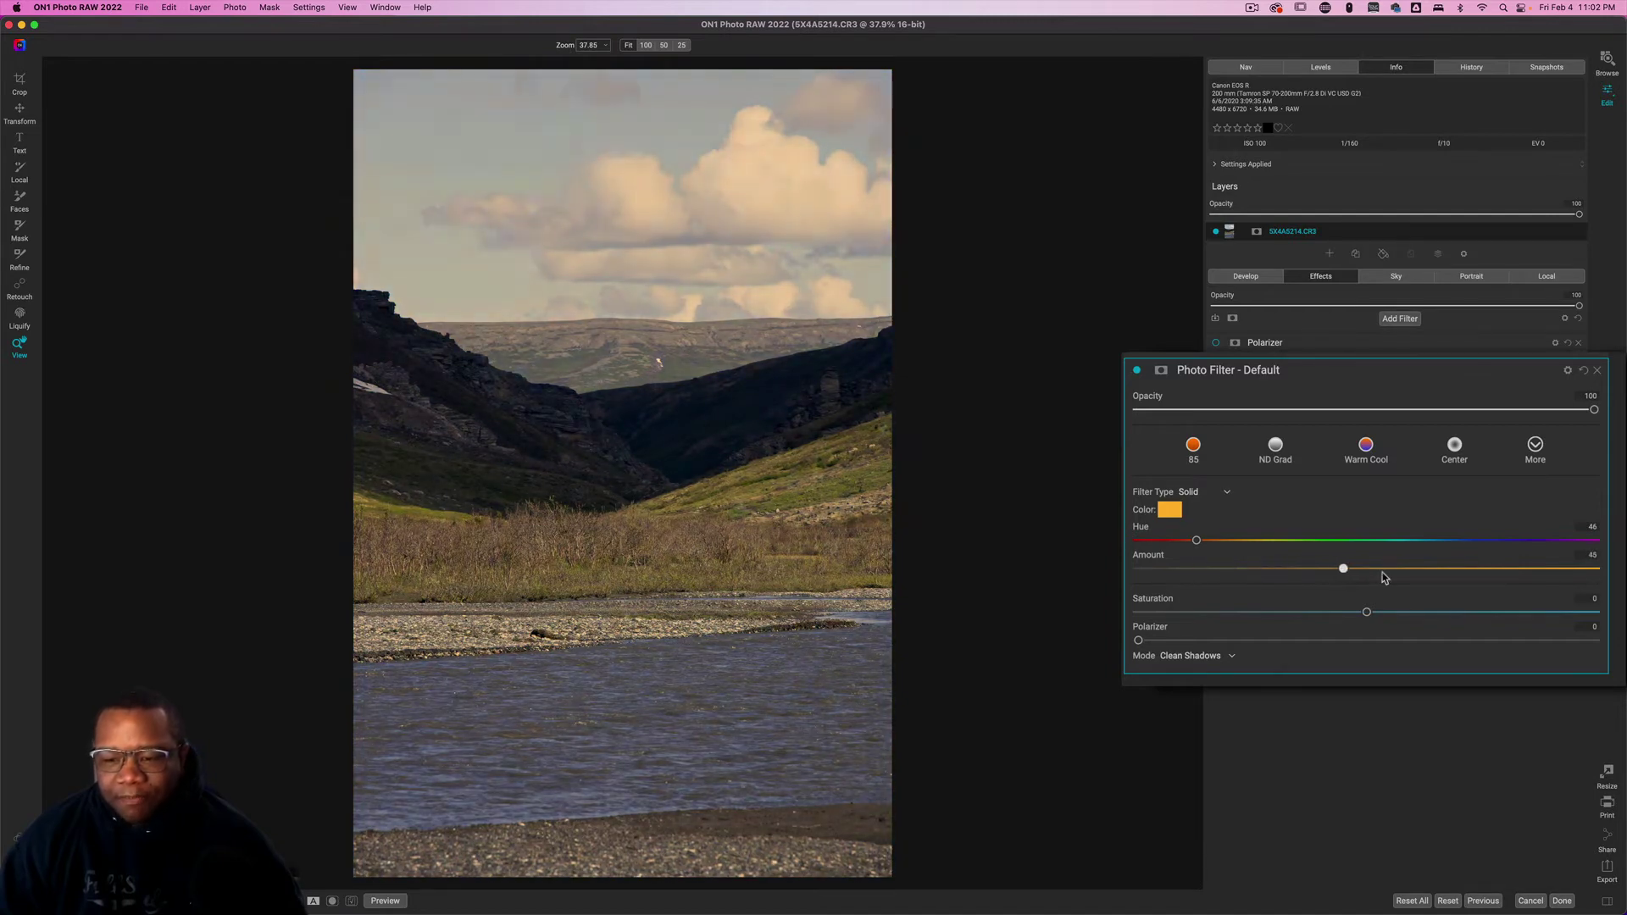
left_click_drag(1491, 573, 1451, 584)
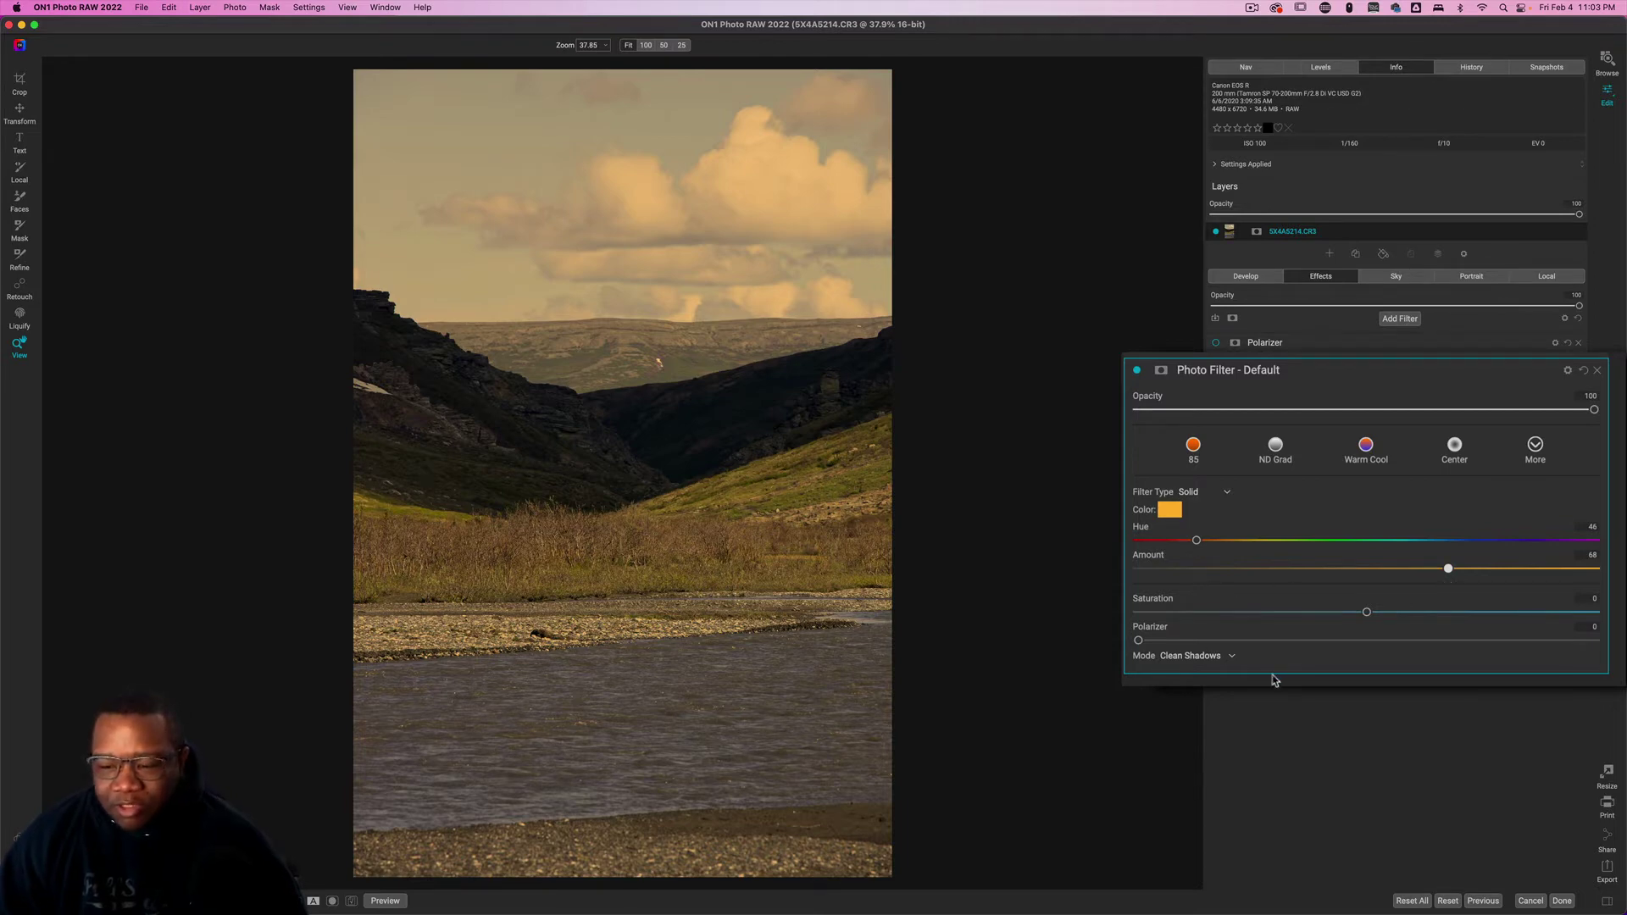
left_click_drag(1366, 611, 1134, 623)
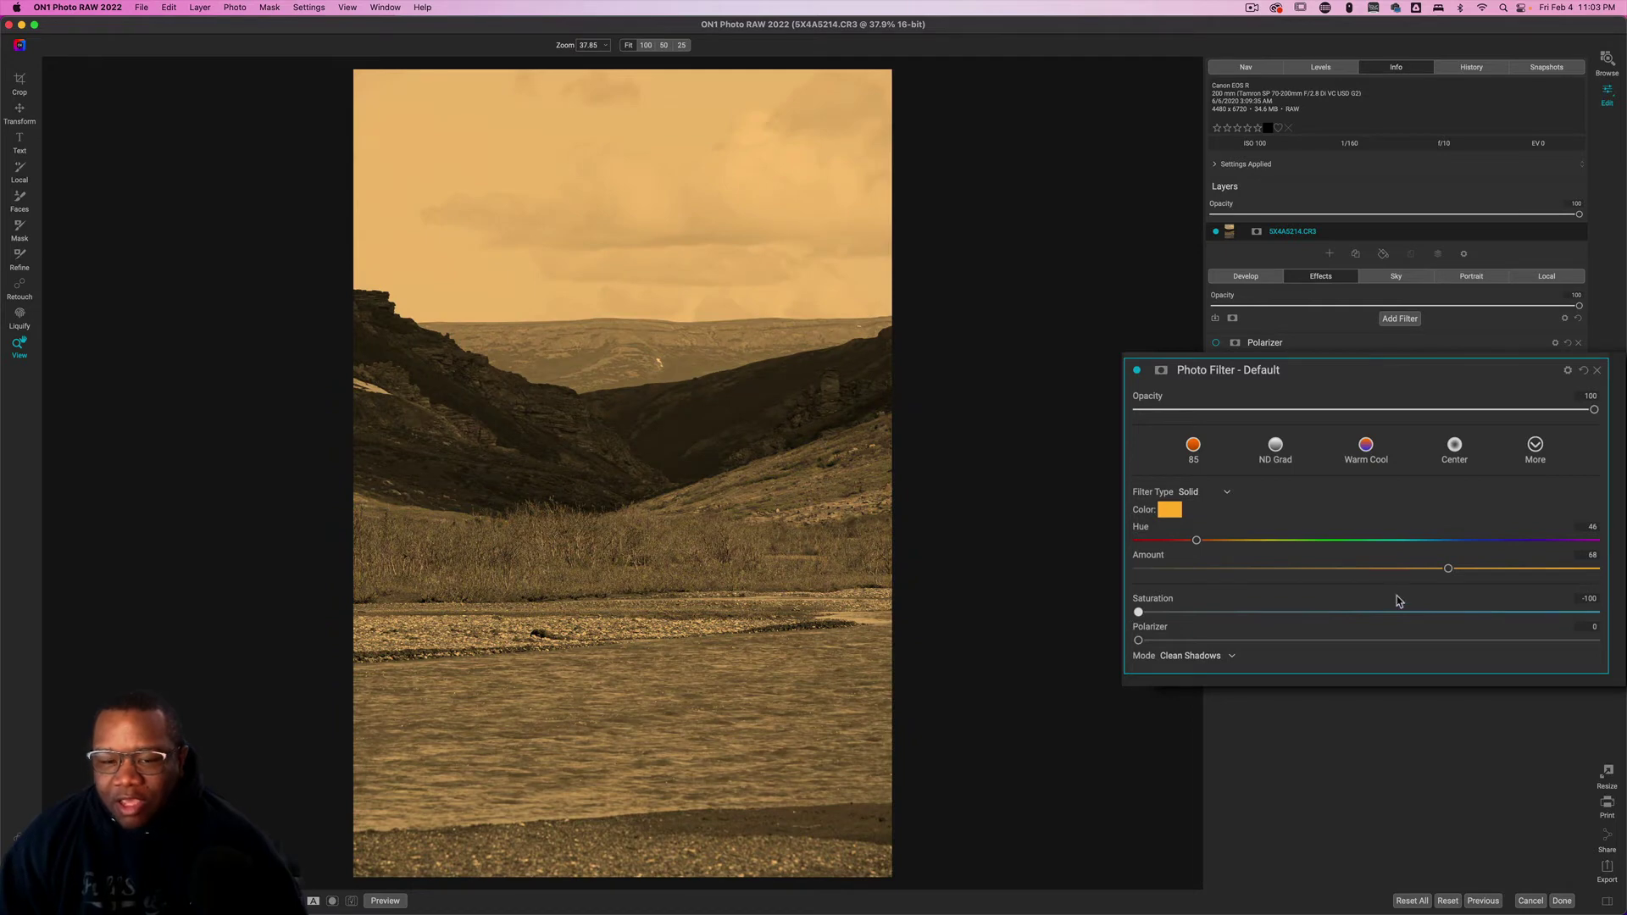
left_click_drag(1446, 572, 1358, 582)
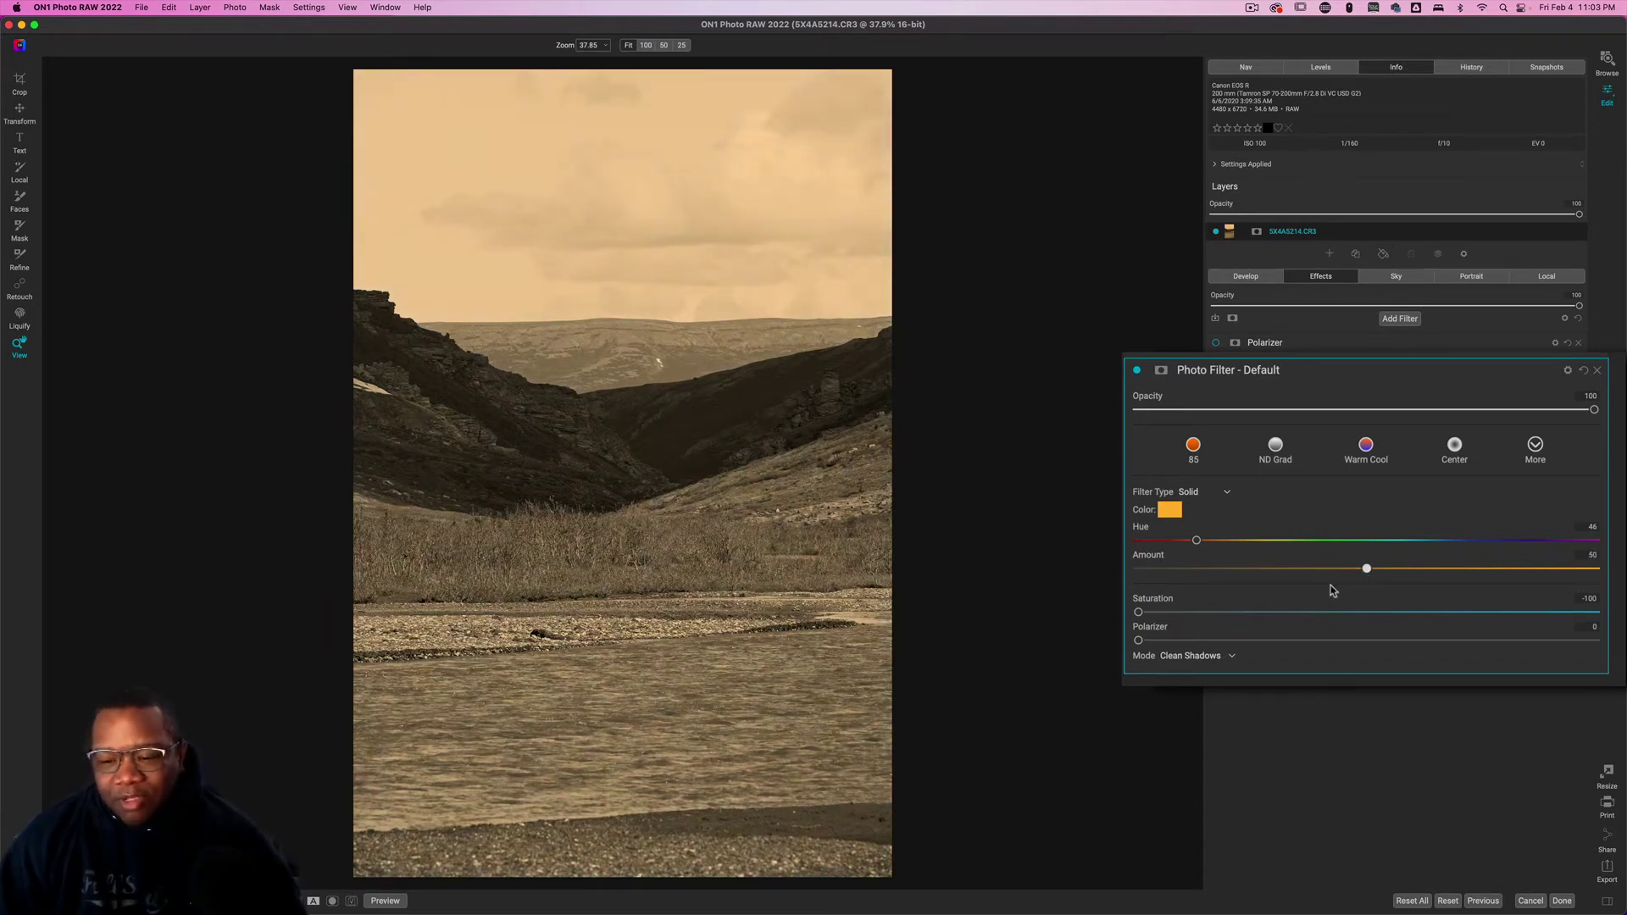
double_click(1138, 613)
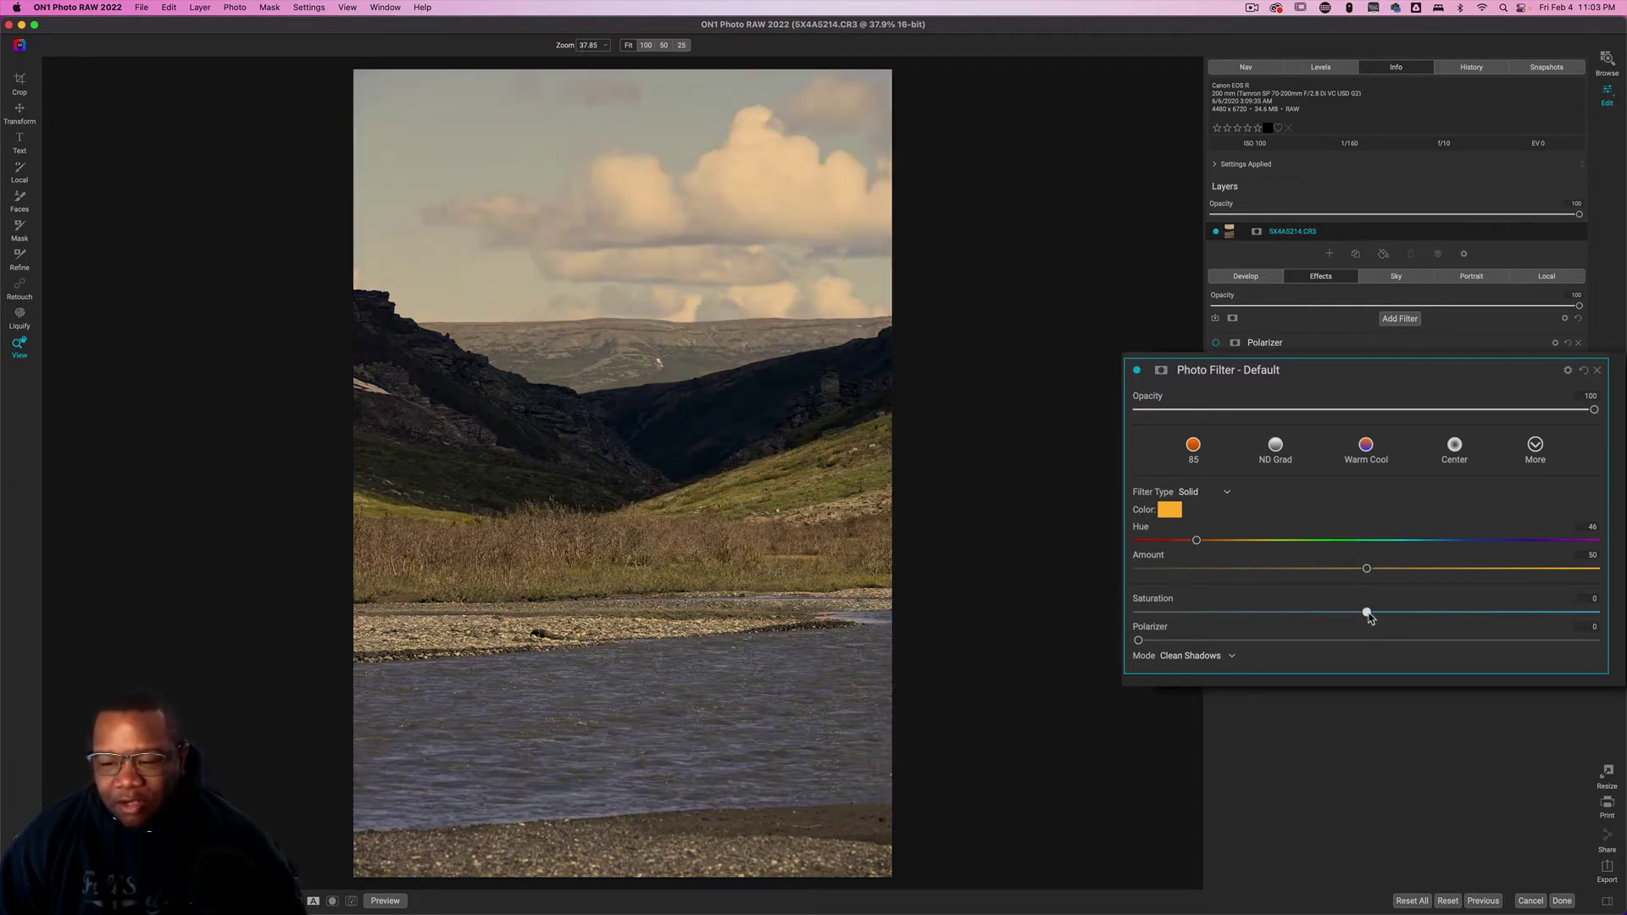
left_click_drag(1371, 618, 1461, 617)
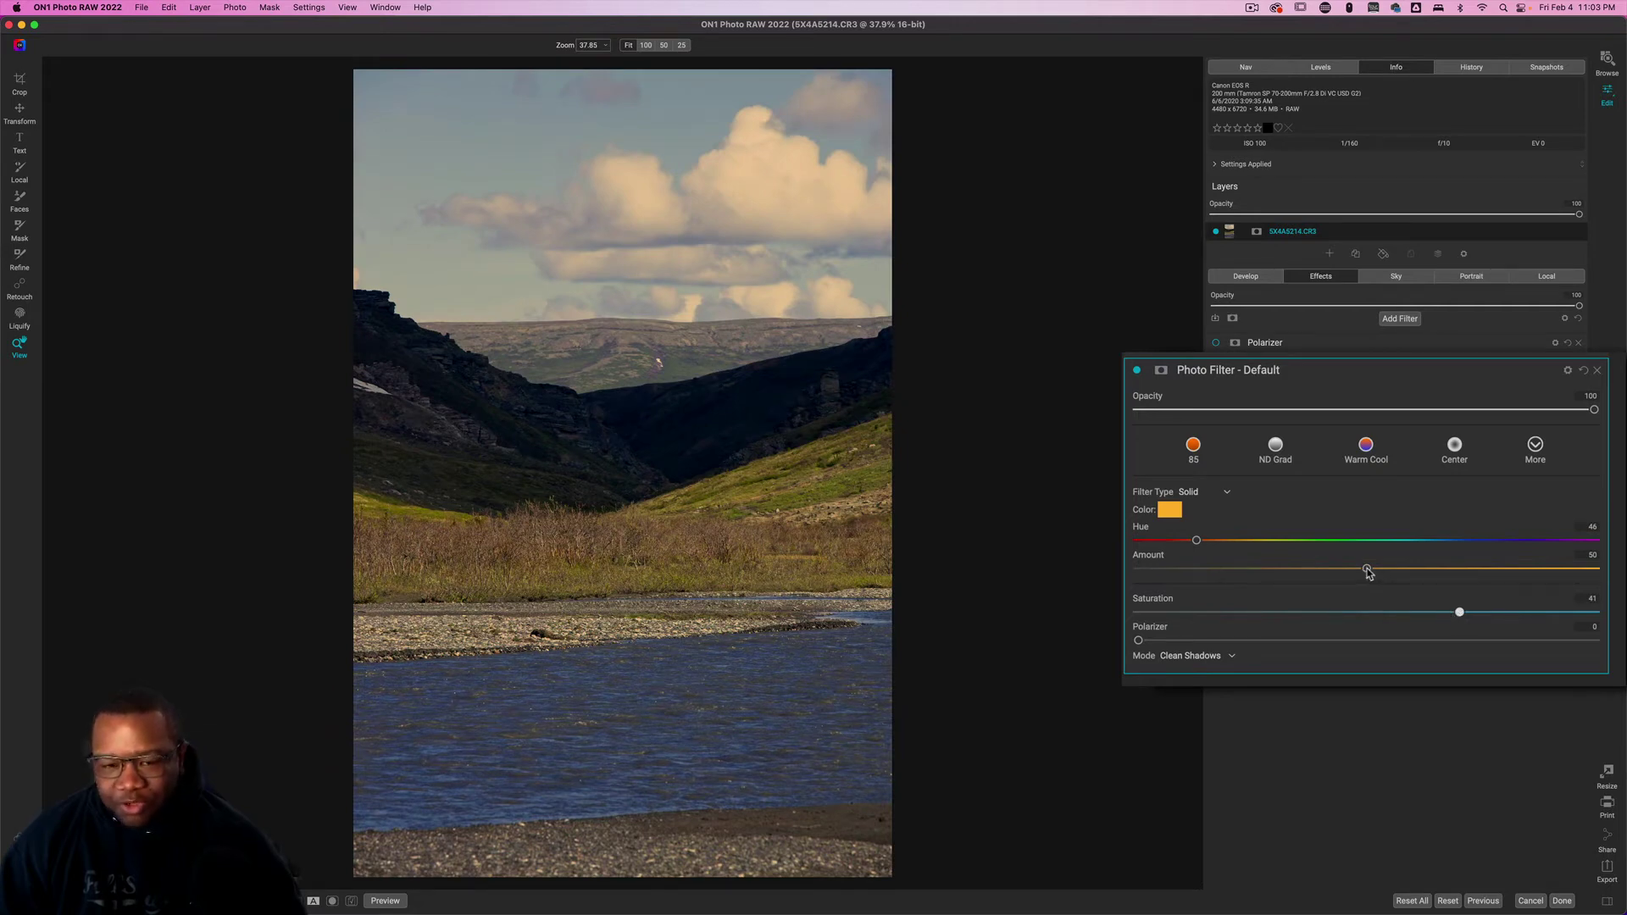
mouse_move(1367, 569)
left_mouse_down()
mouse_move(1316, 574)
mouse_move(1427, 571)
mouse_move(1376, 576)
left_mouse_up()
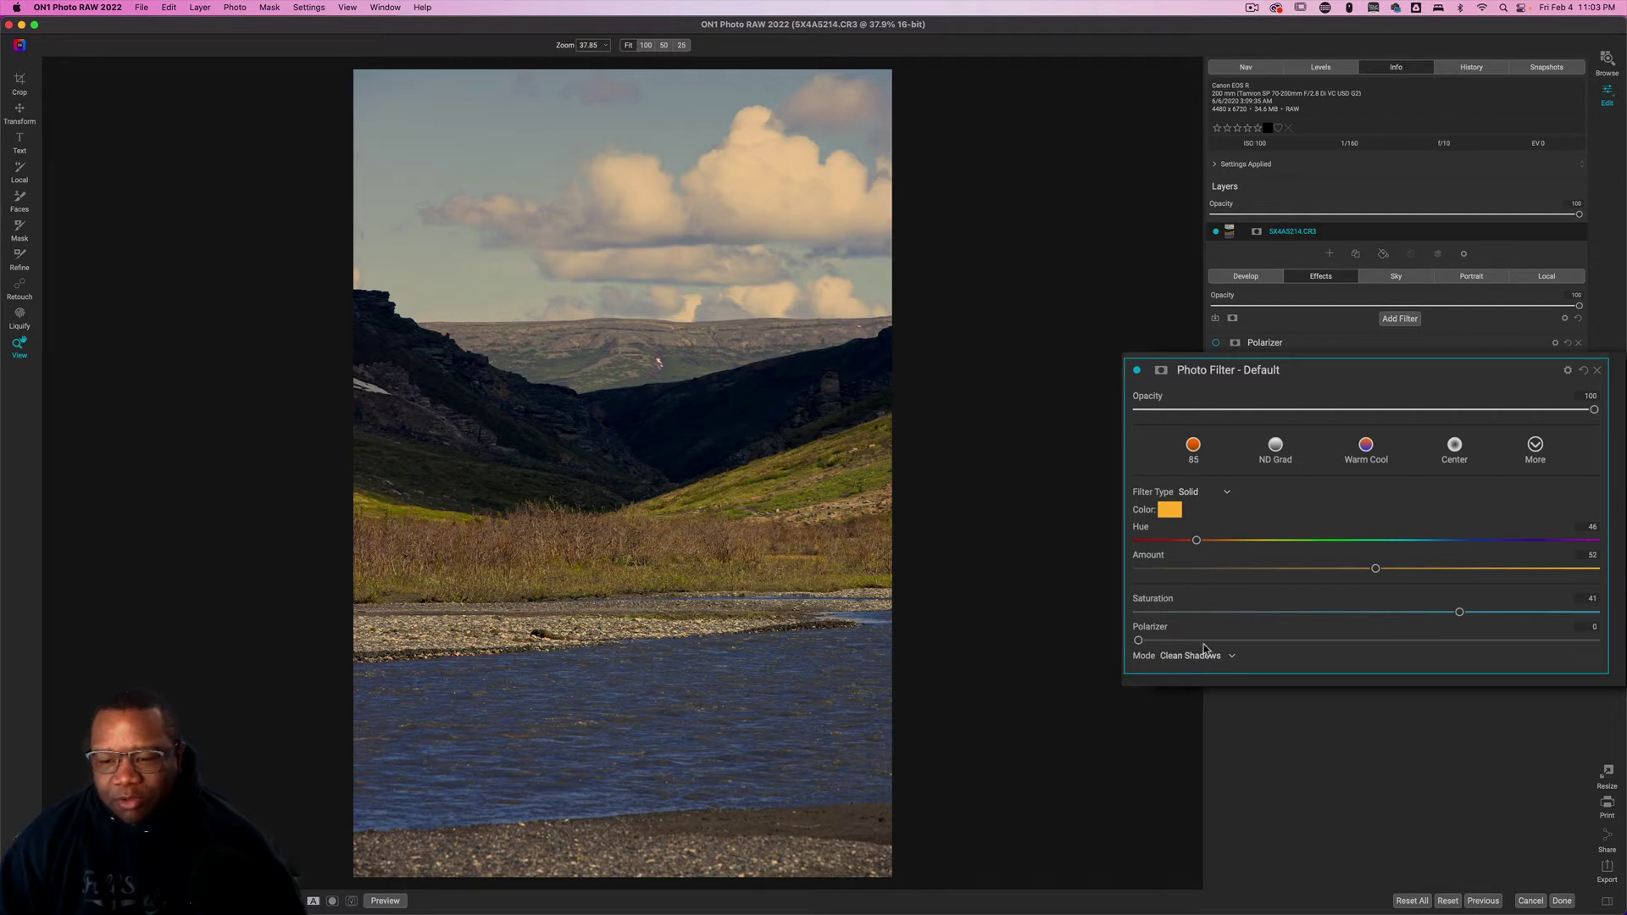
Step: Fine-tune the filter's Polarizer slider up to 67 to deepen sky and water colours
left_click_drag(1139, 643, 1191, 644)
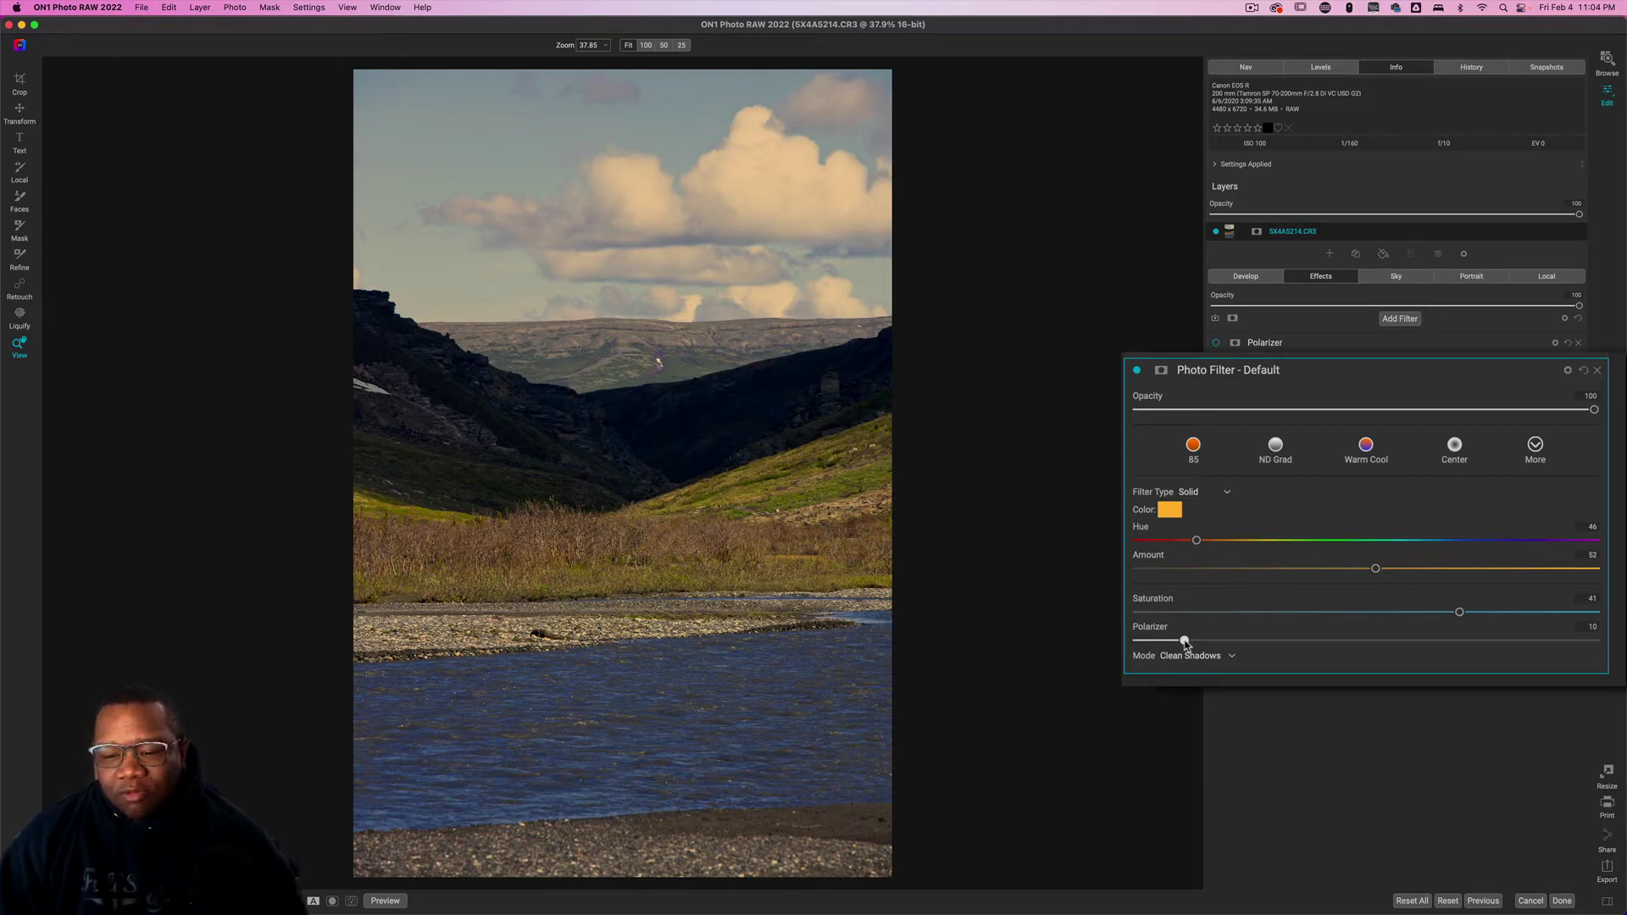
left_click_drag(1183, 644, 1153, 644)
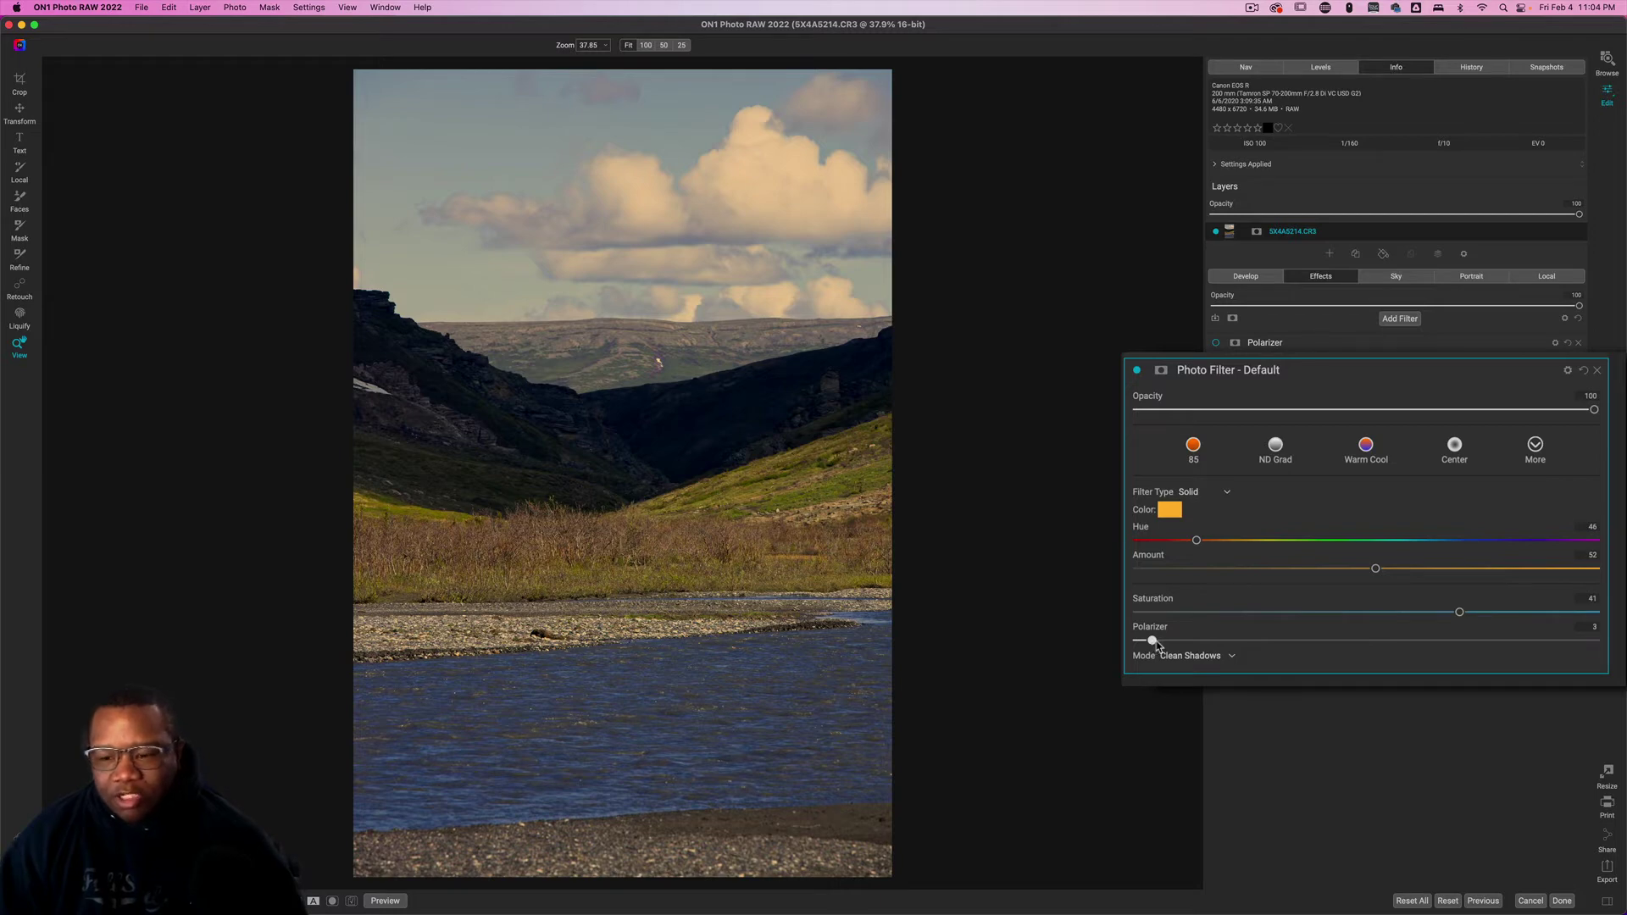
left_click_drag(1158, 645, 1175, 645)
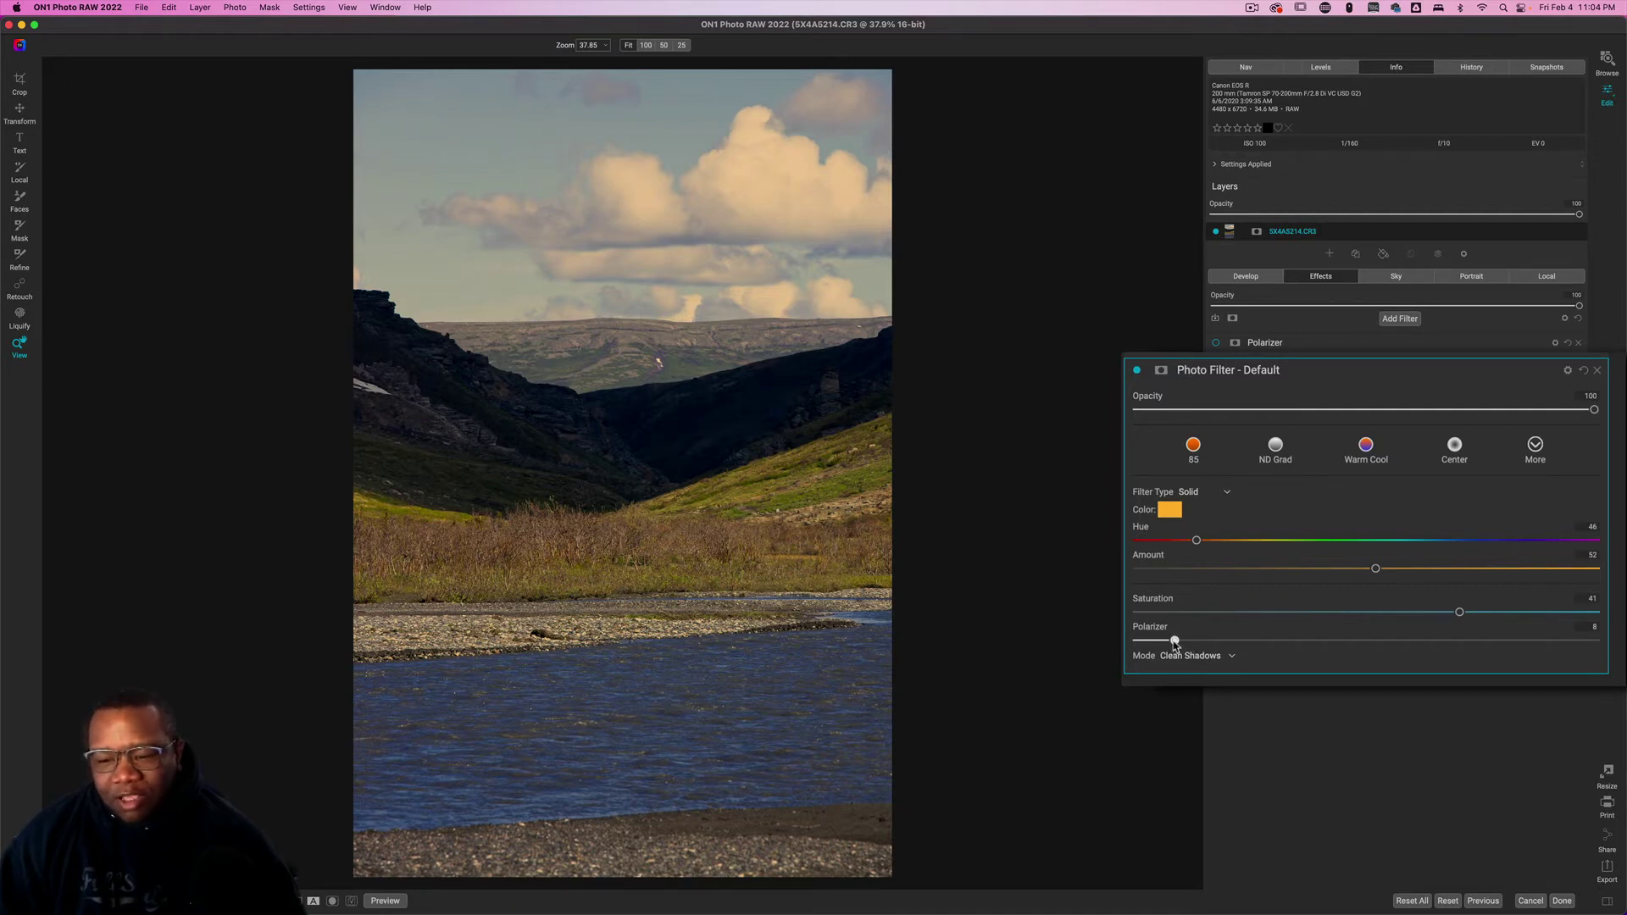
left_click_drag(1175, 643, 1169, 644)
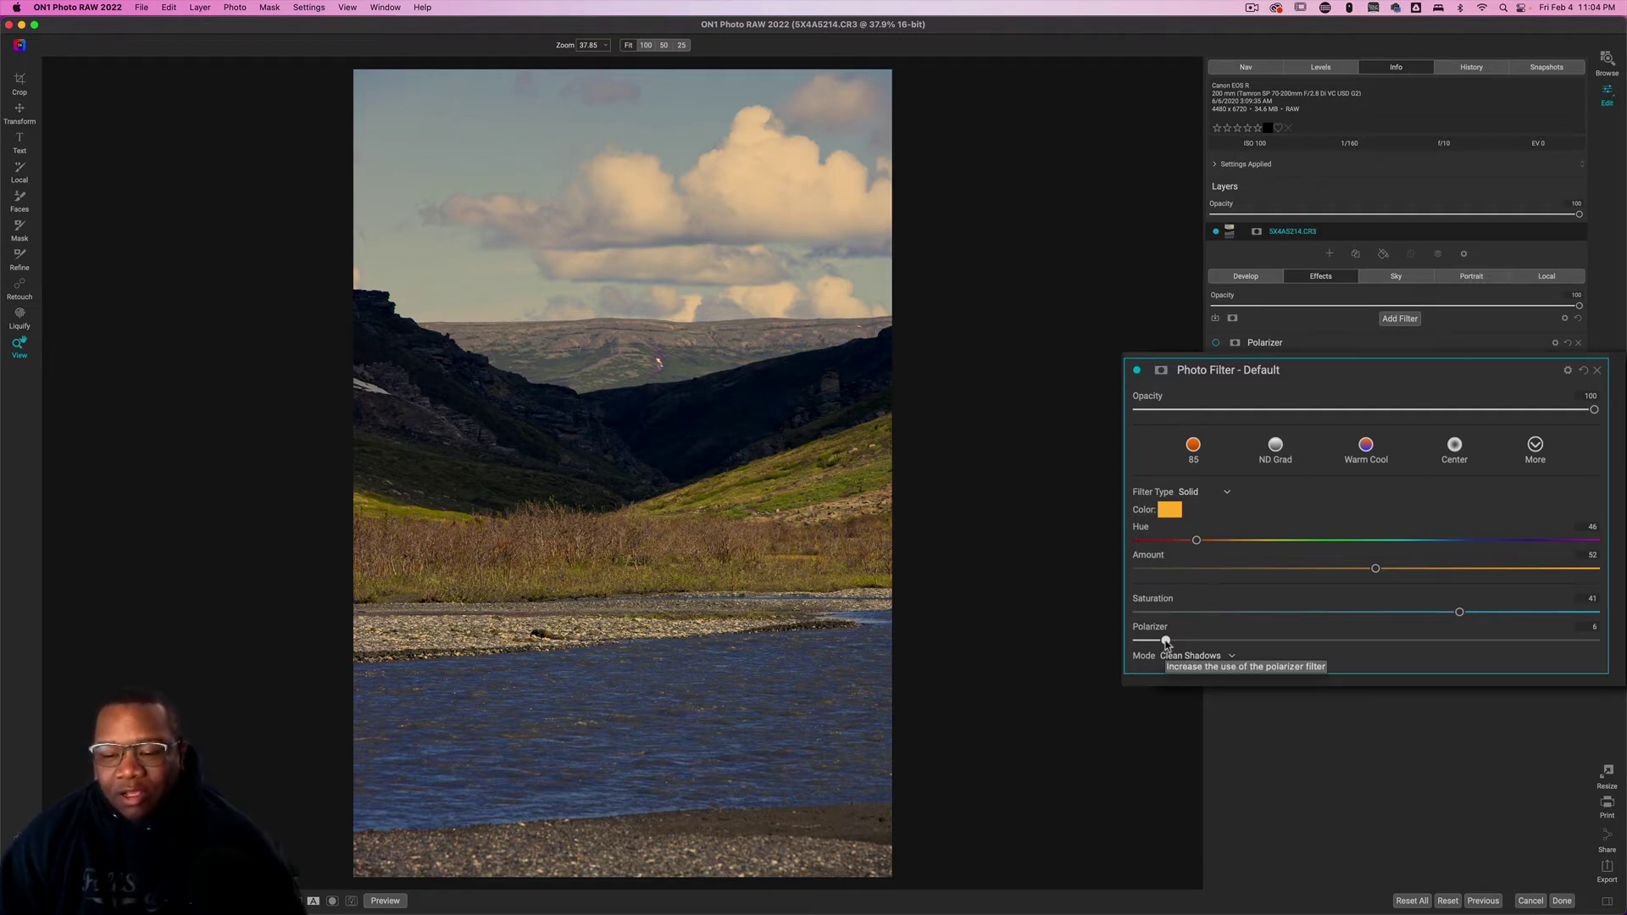
left_click_drag(1166, 642, 1172, 644)
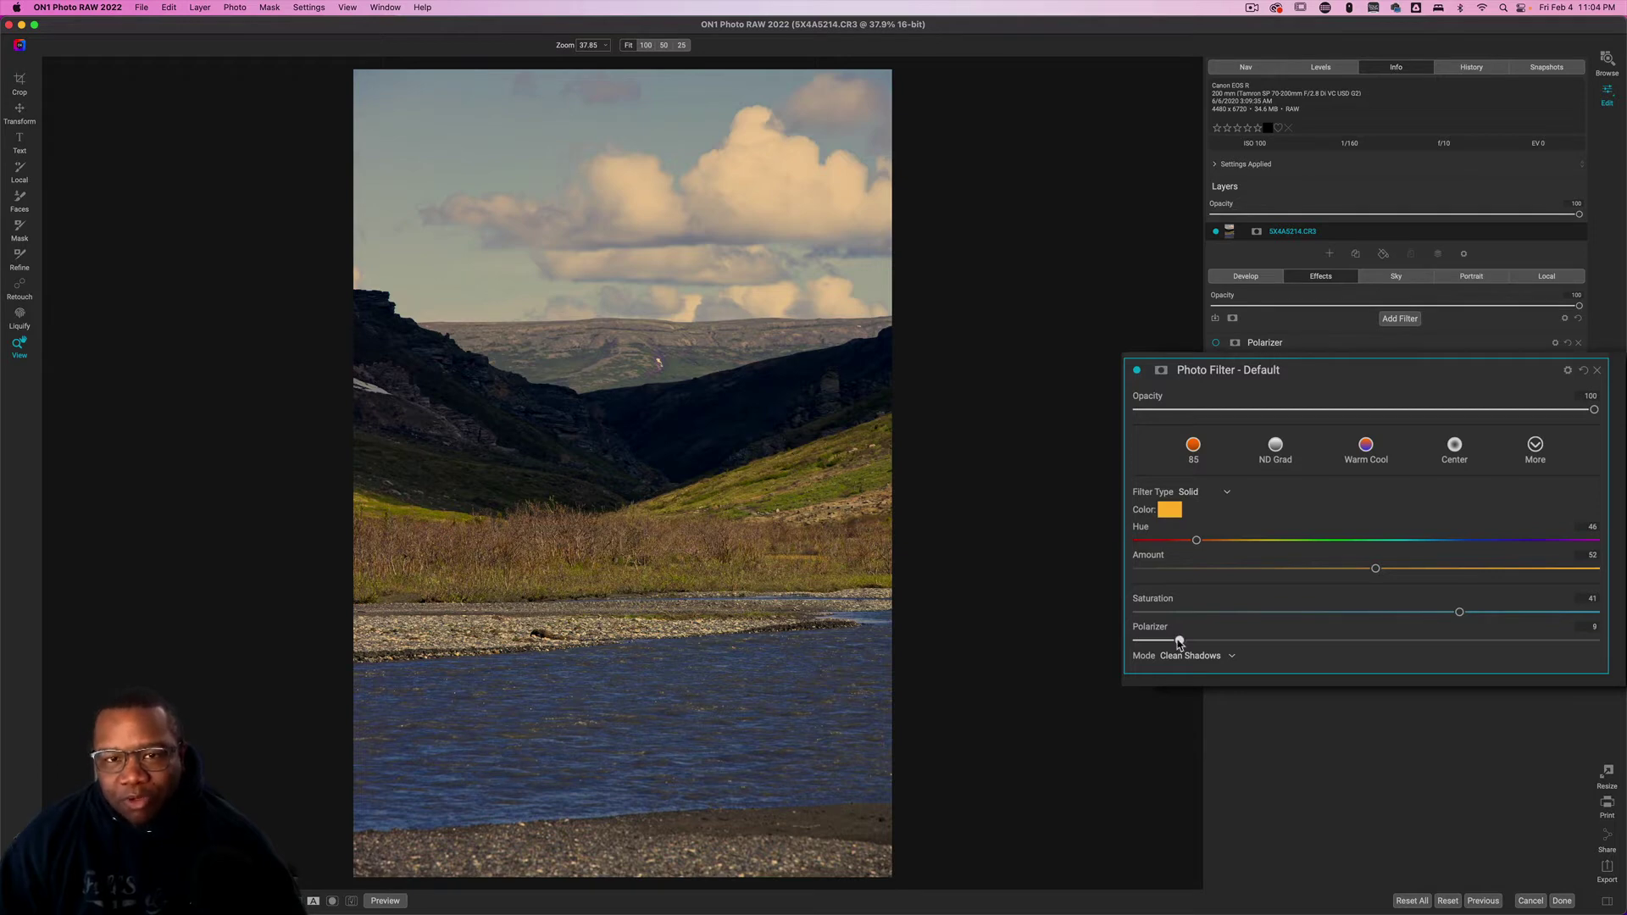
left_click_drag(1180, 642, 1444, 642)
Step: Check detail at 100% while lowering Polarizer to 61, then add a Lumen luminosity mask
left_click(795, 509)
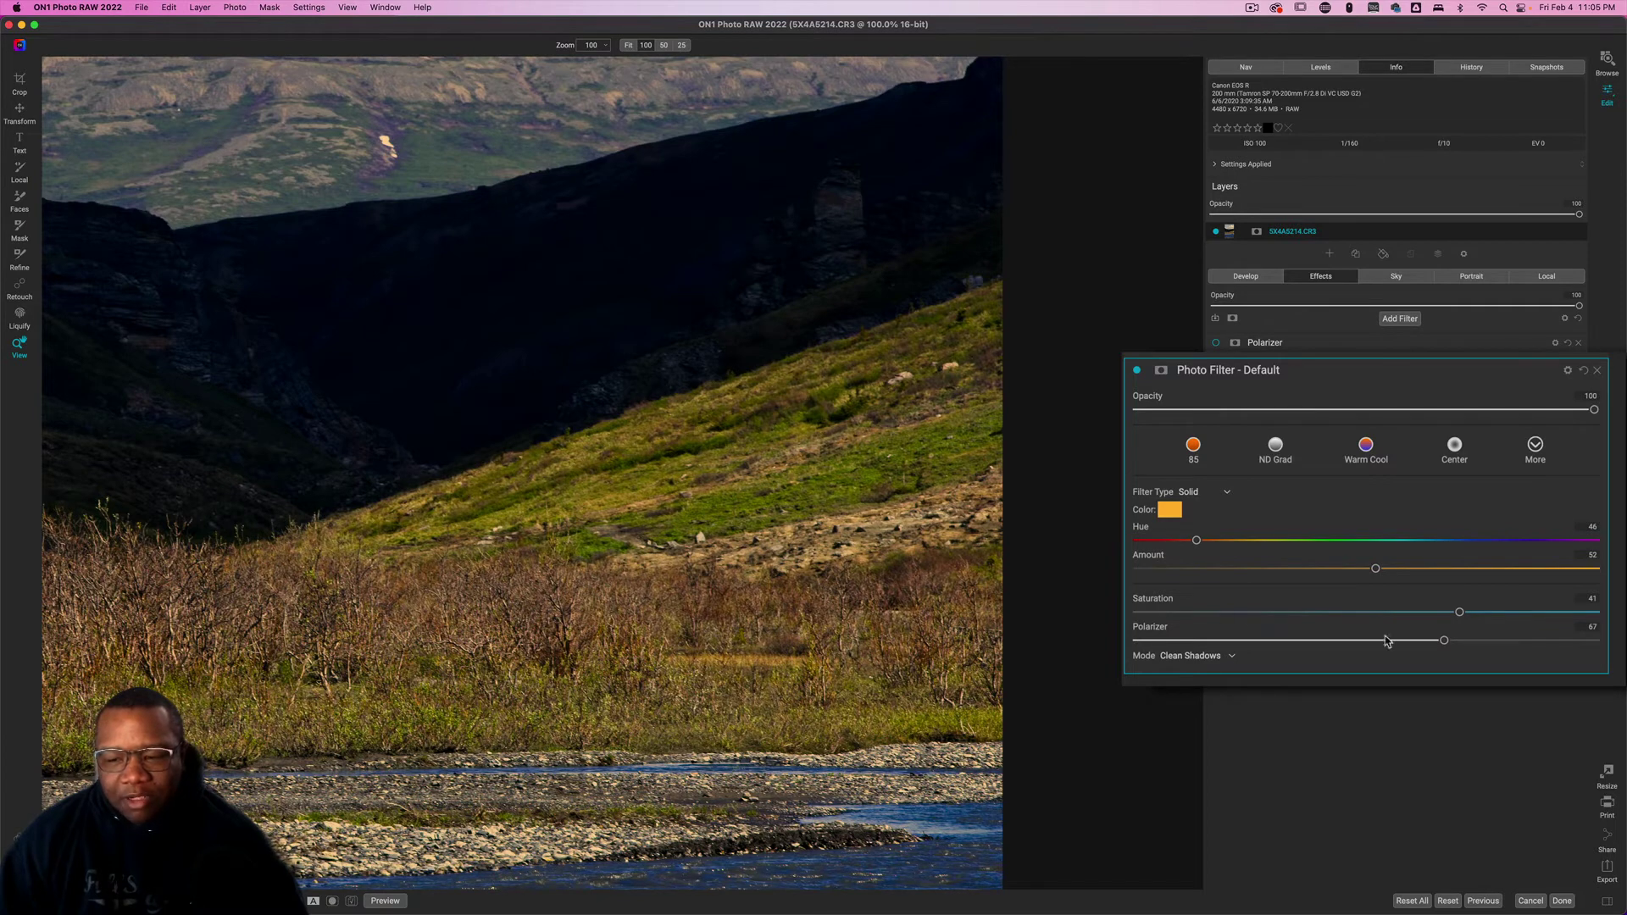
mouse_move(1446, 644)
left_mouse_down()
mouse_move(1578, 649)
mouse_move(1150, 654)
mouse_move(1453, 651)
mouse_move(1481, 676)
mouse_move(1494, 662)
mouse_move(1269, 642)
mouse_move(1417, 646)
left_mouse_up()
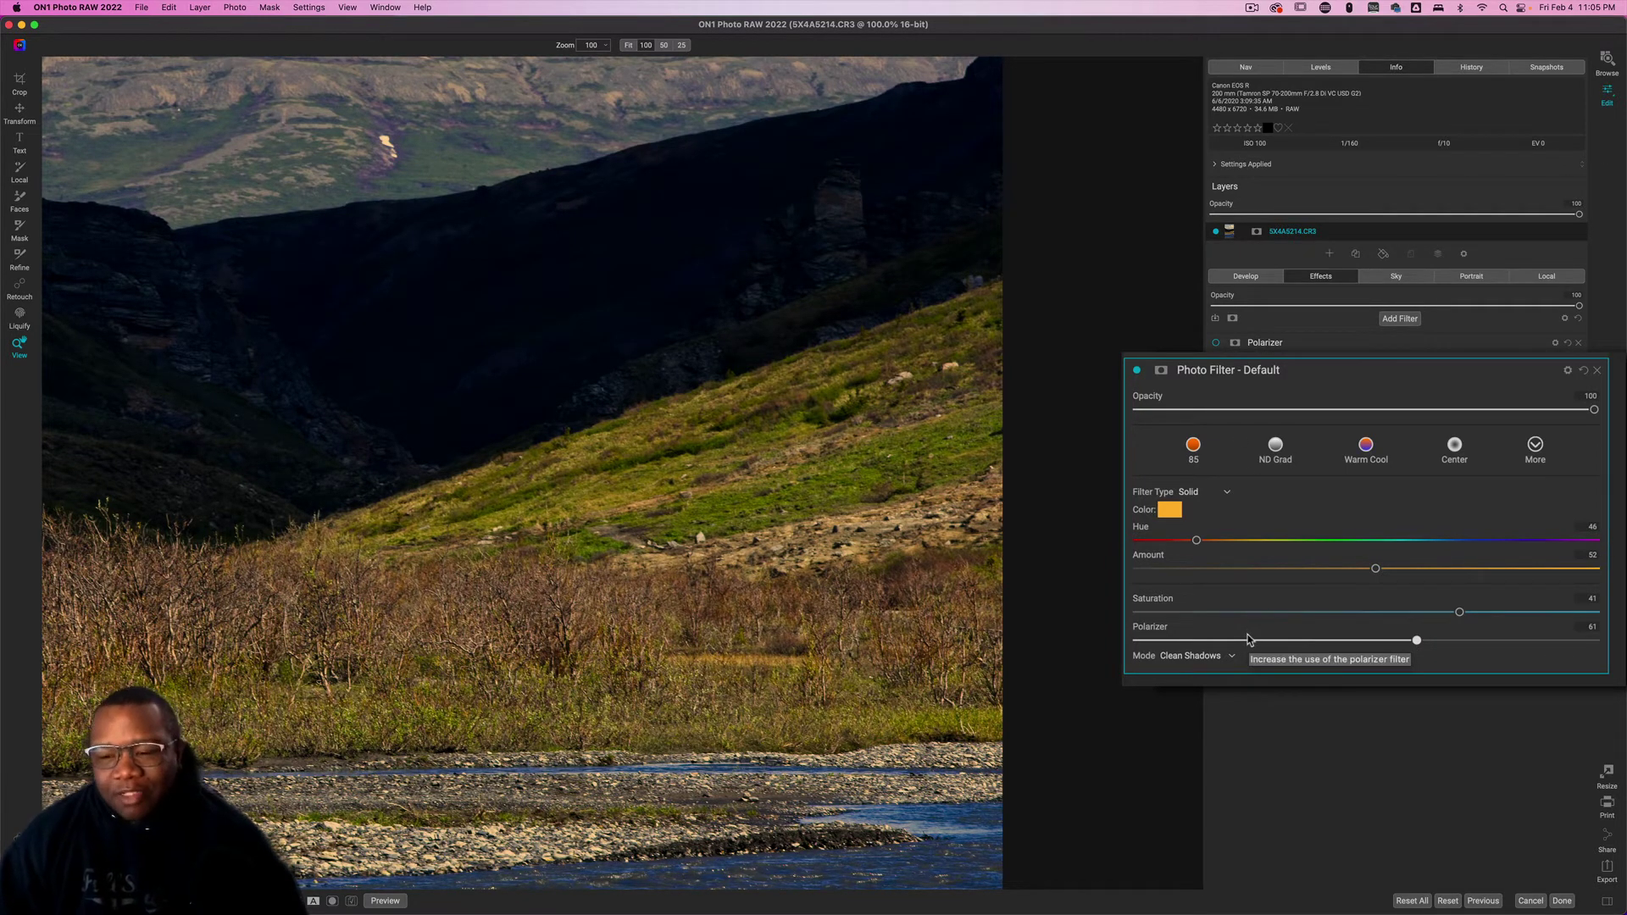
left_click_drag(428, 420, 619, 536)
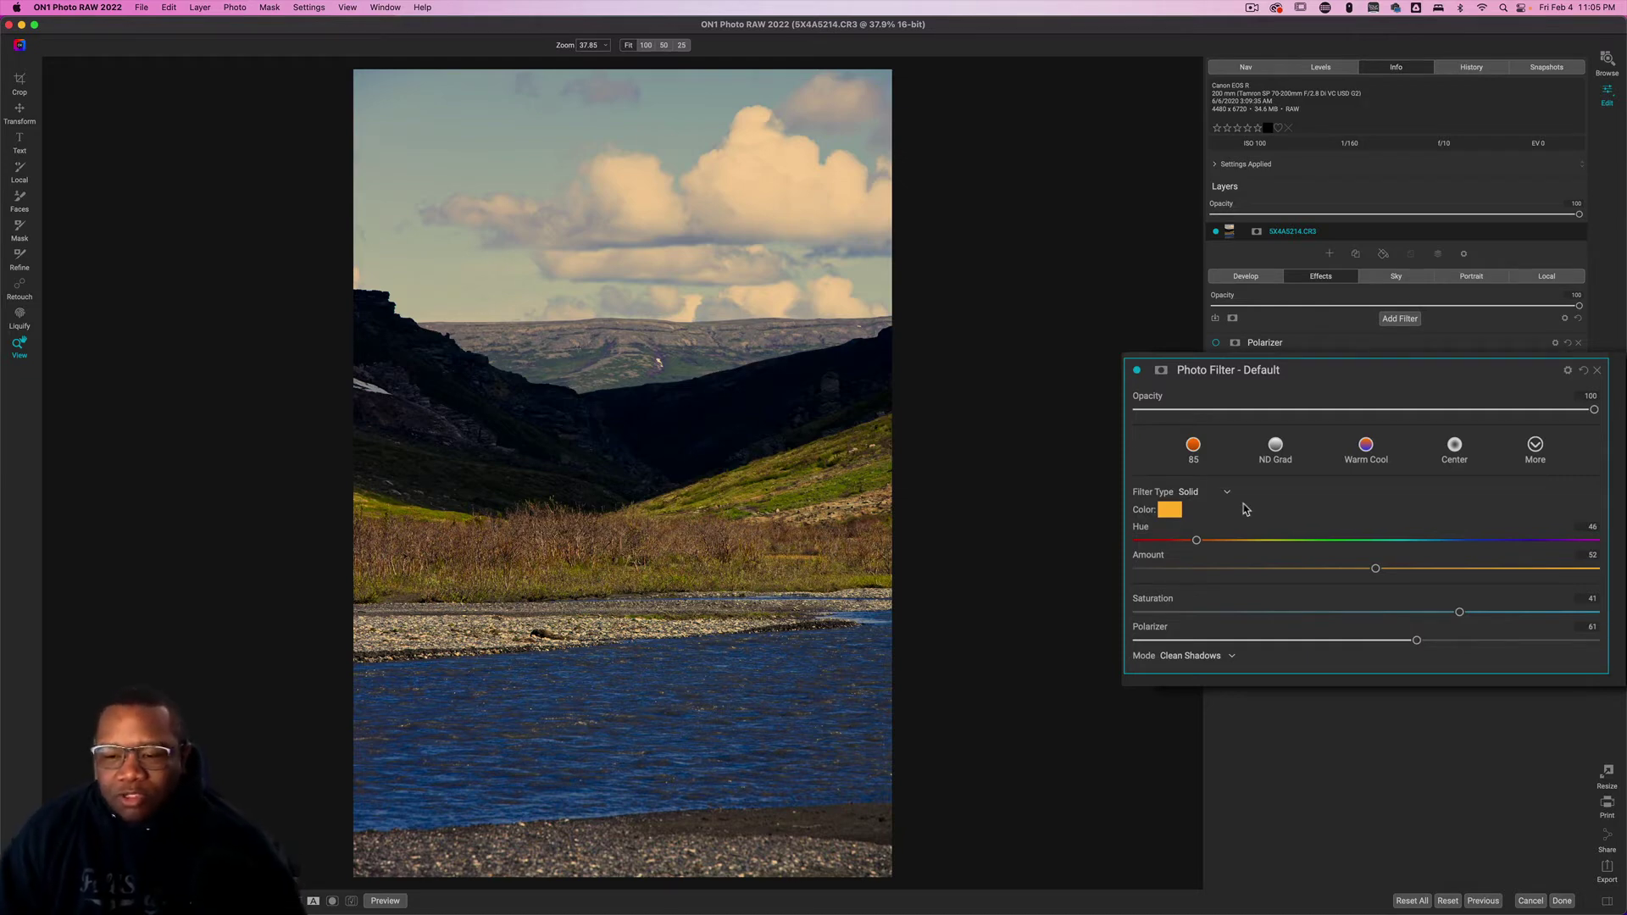
left_click(1162, 372)
left_click(1203, 429)
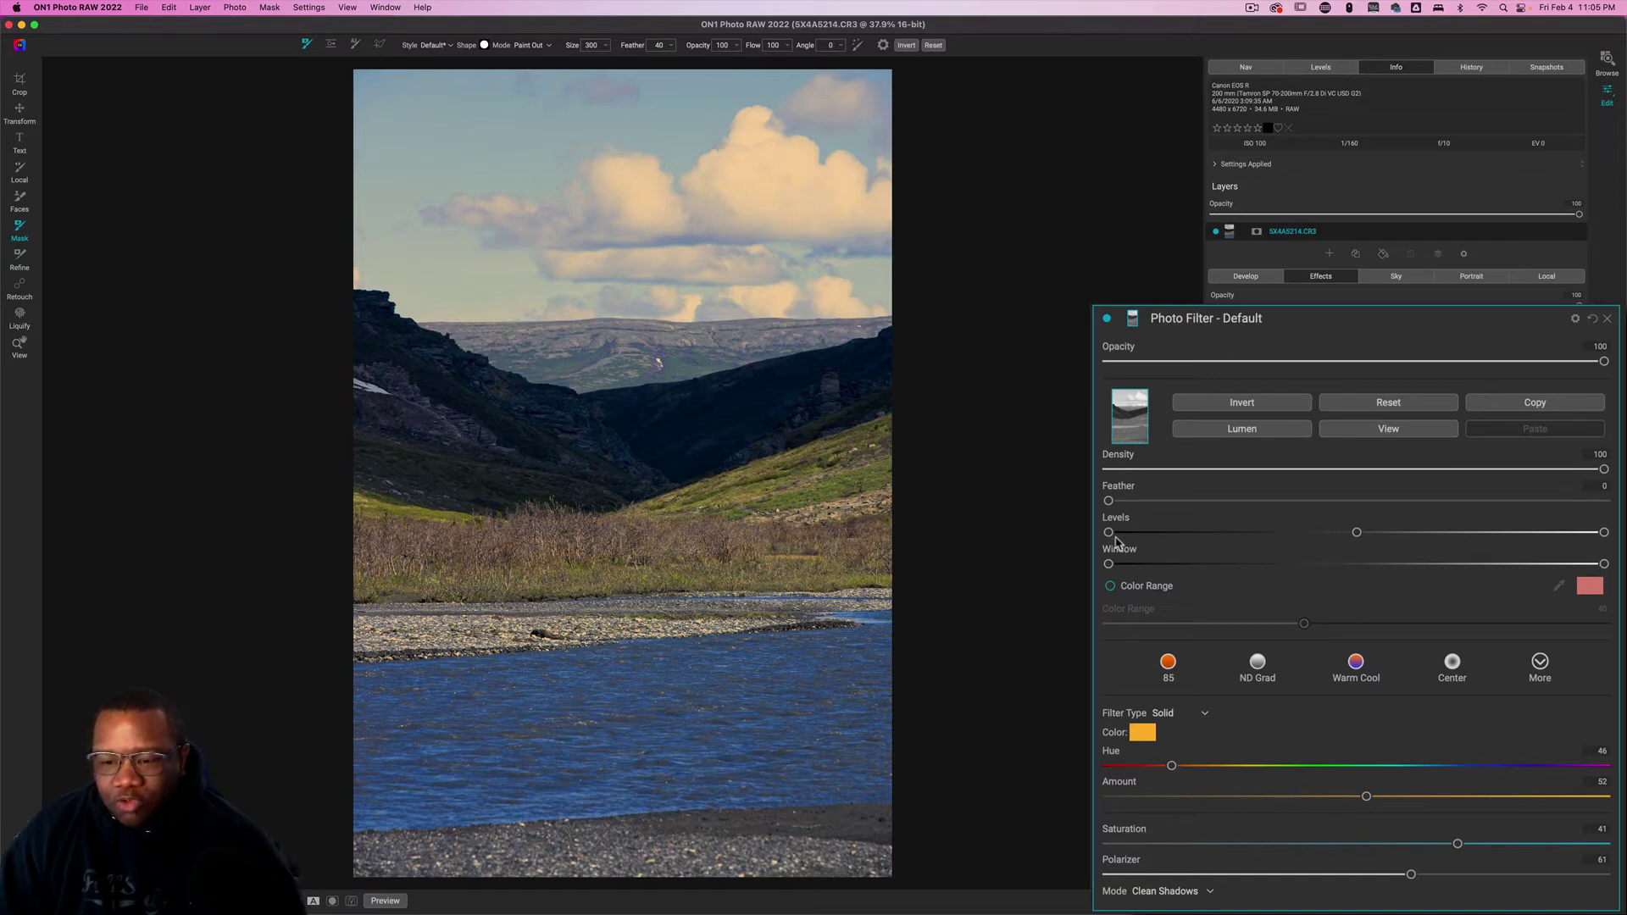
Step: Adjust the mask's Levels handles and Window to exclude dark hillsides, previewing the mask view
left_click_drag(1110, 534, 1233, 536)
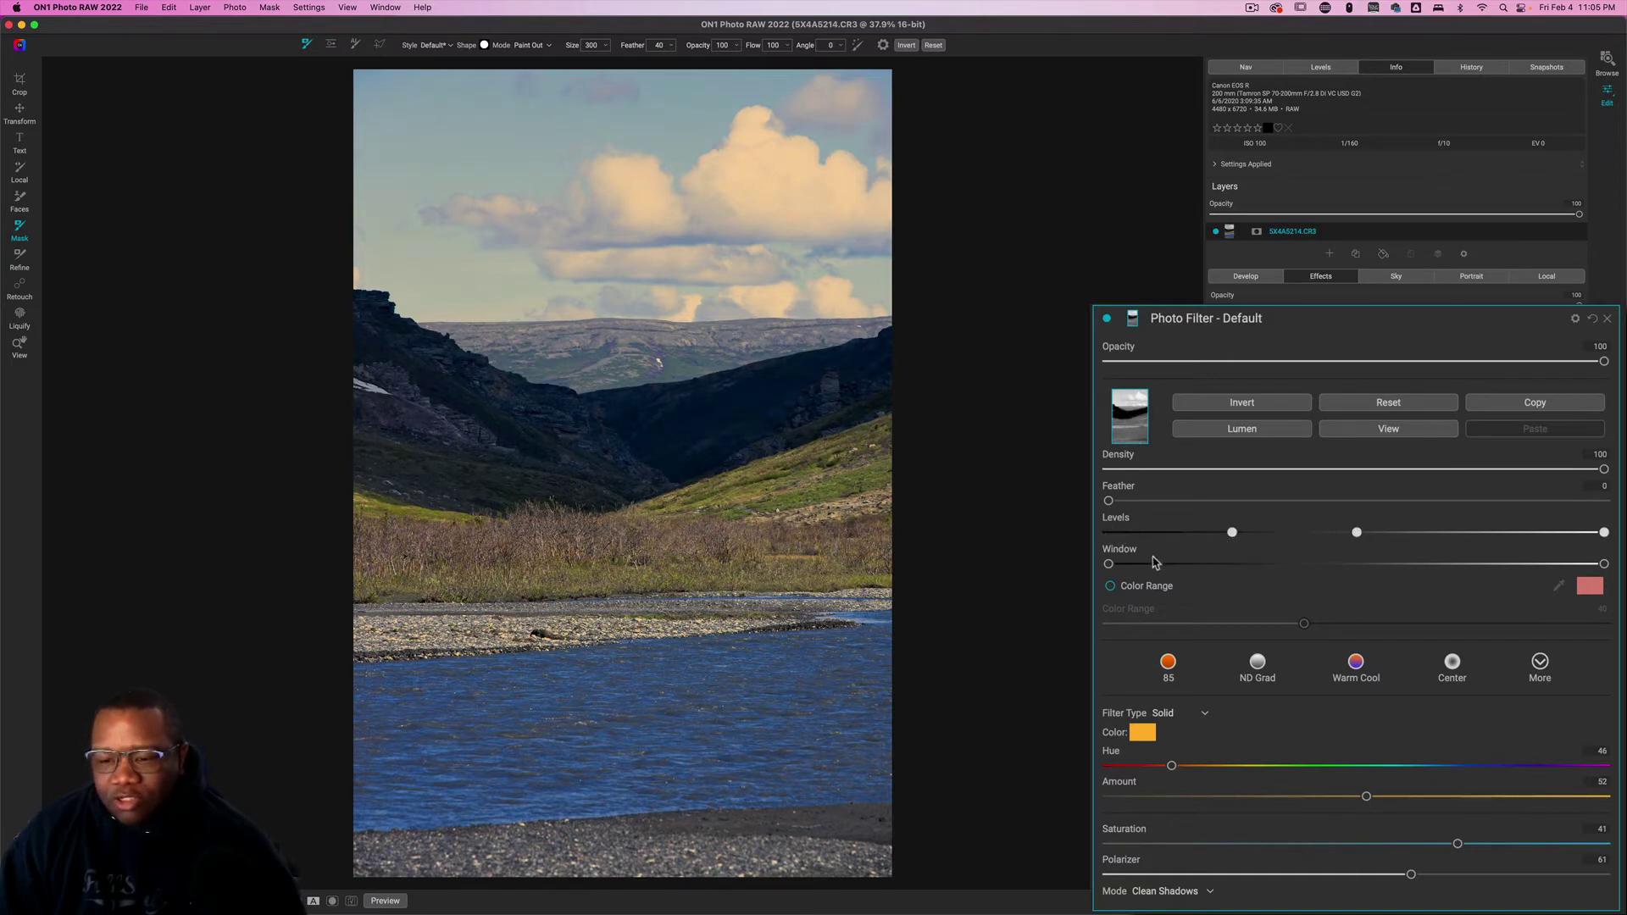
left_click_drag(1108, 564, 1236, 566)
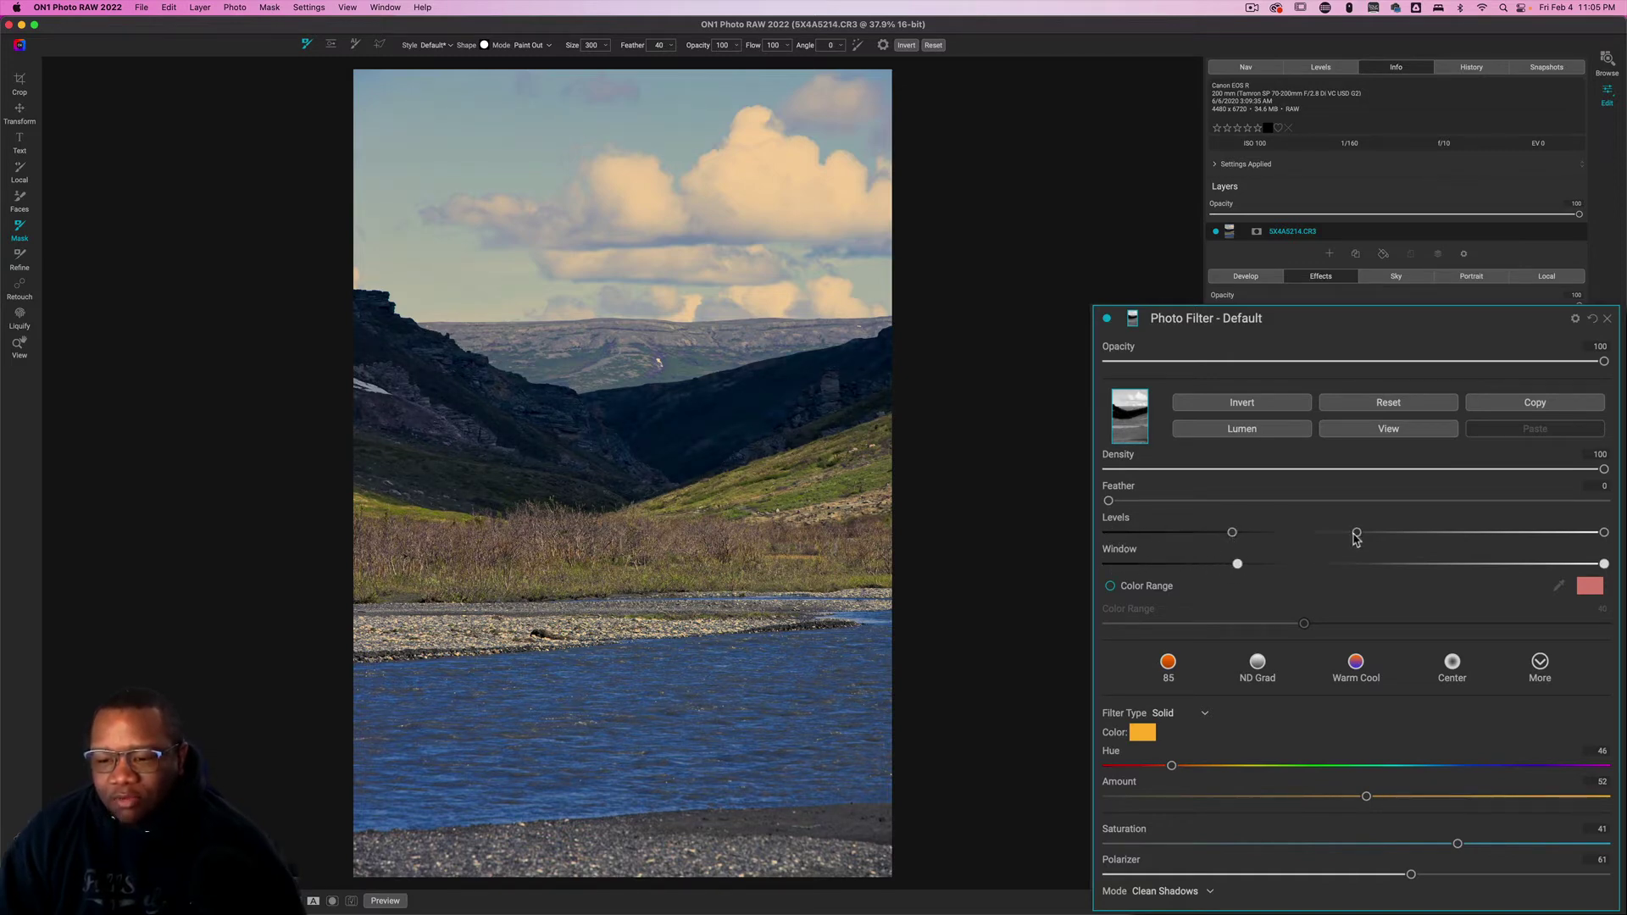
left_click_drag(1357, 534, 1267, 533)
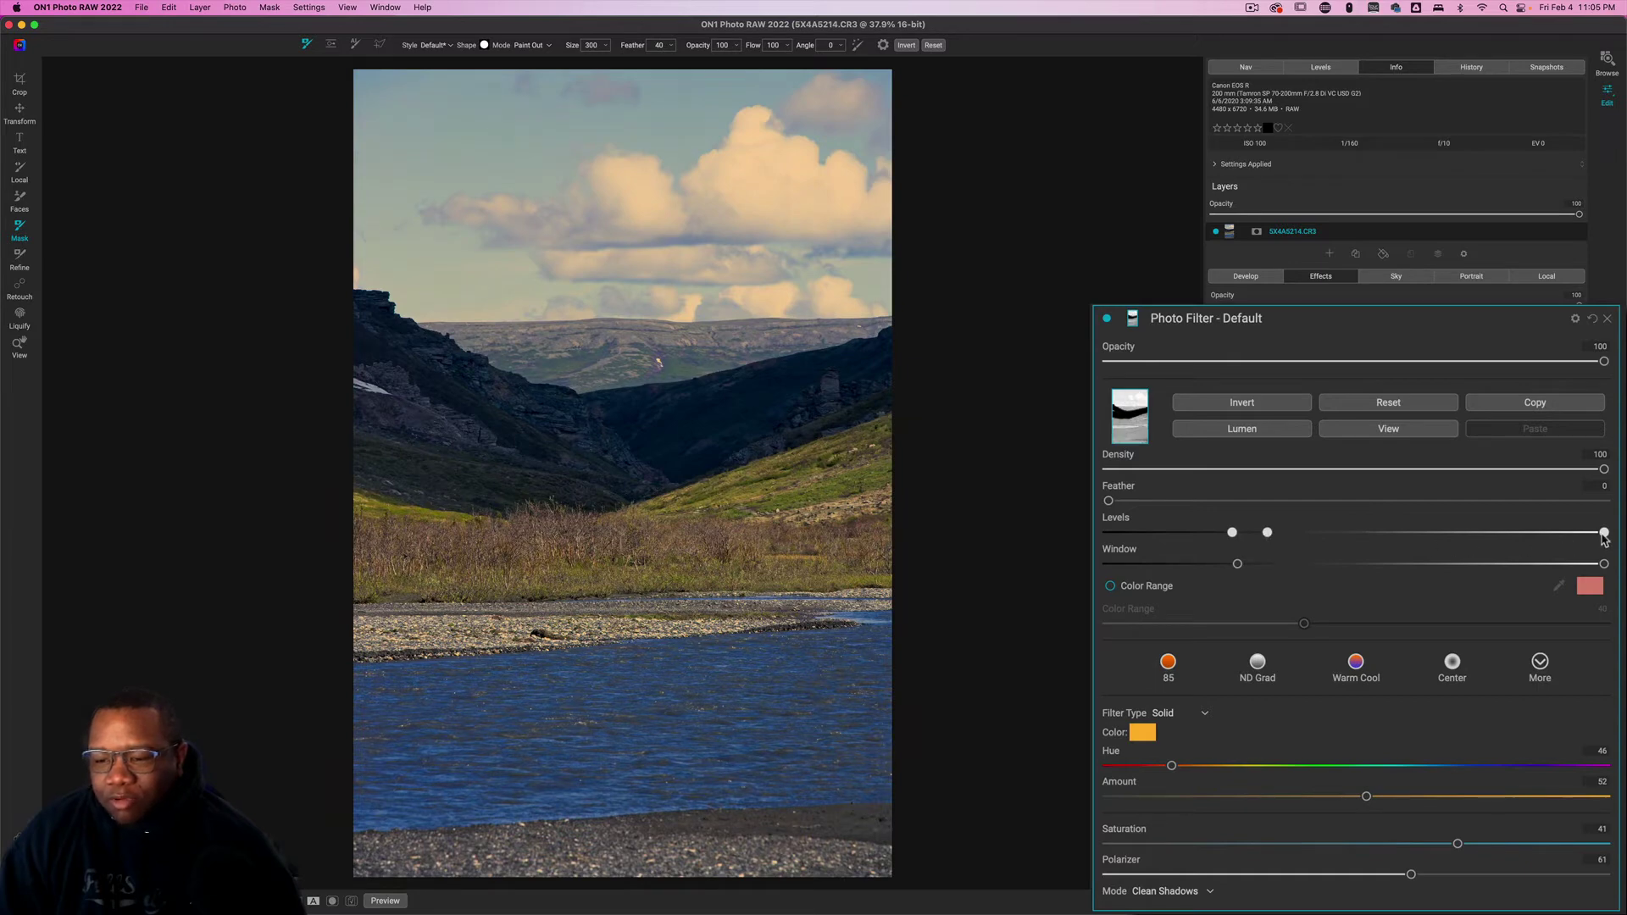
left_click_drag(1604, 534, 1401, 542)
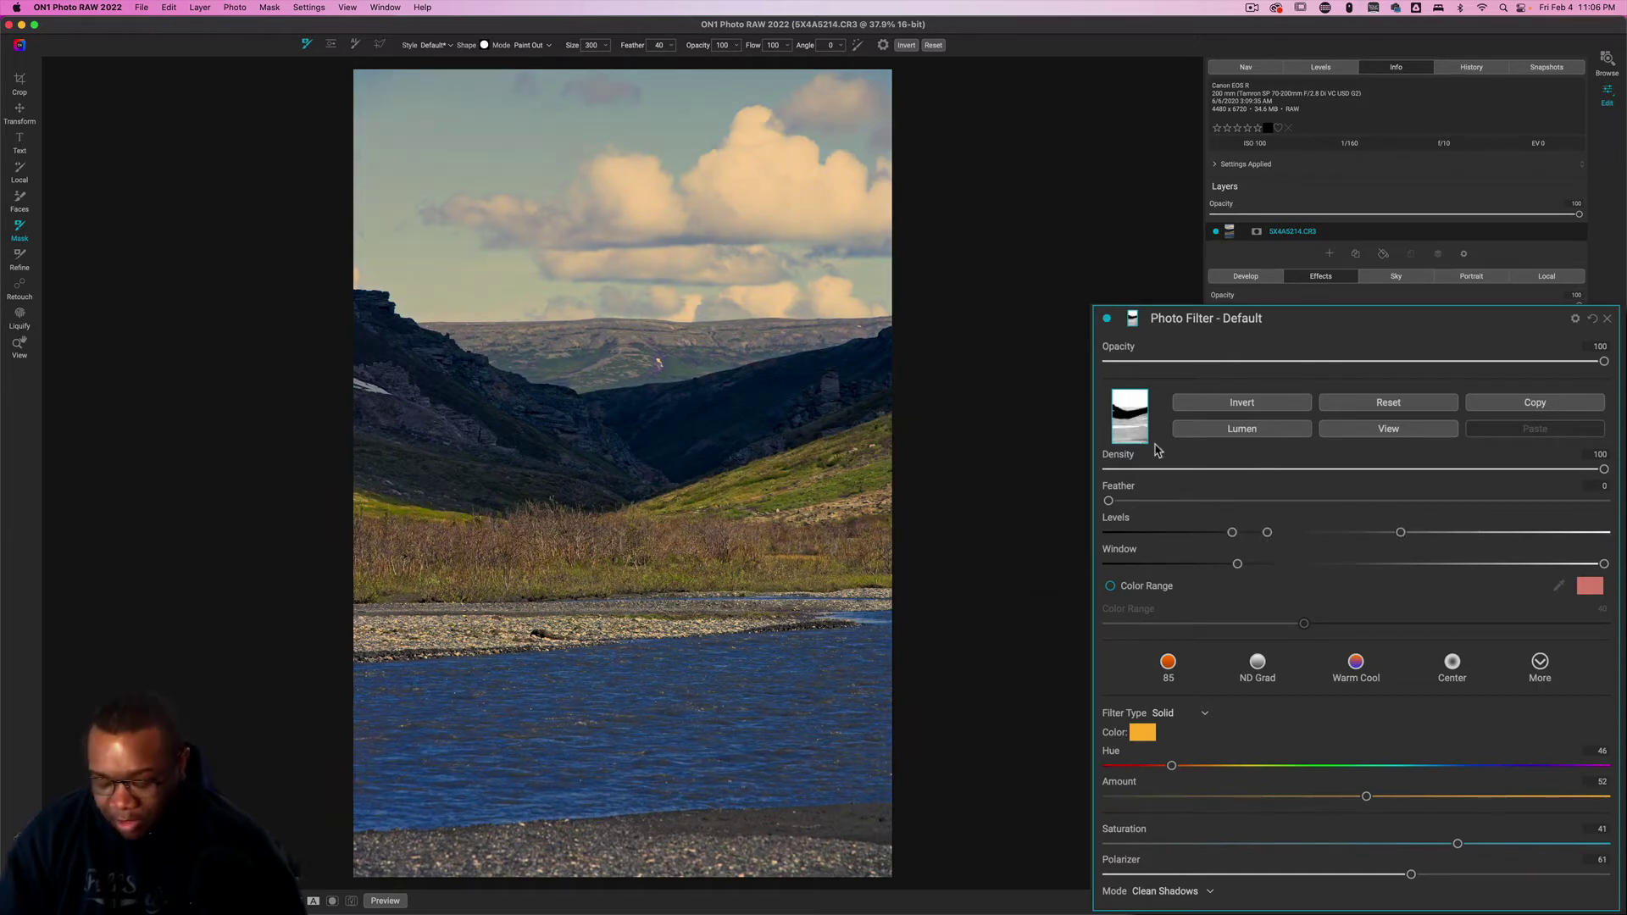
key("super+m")
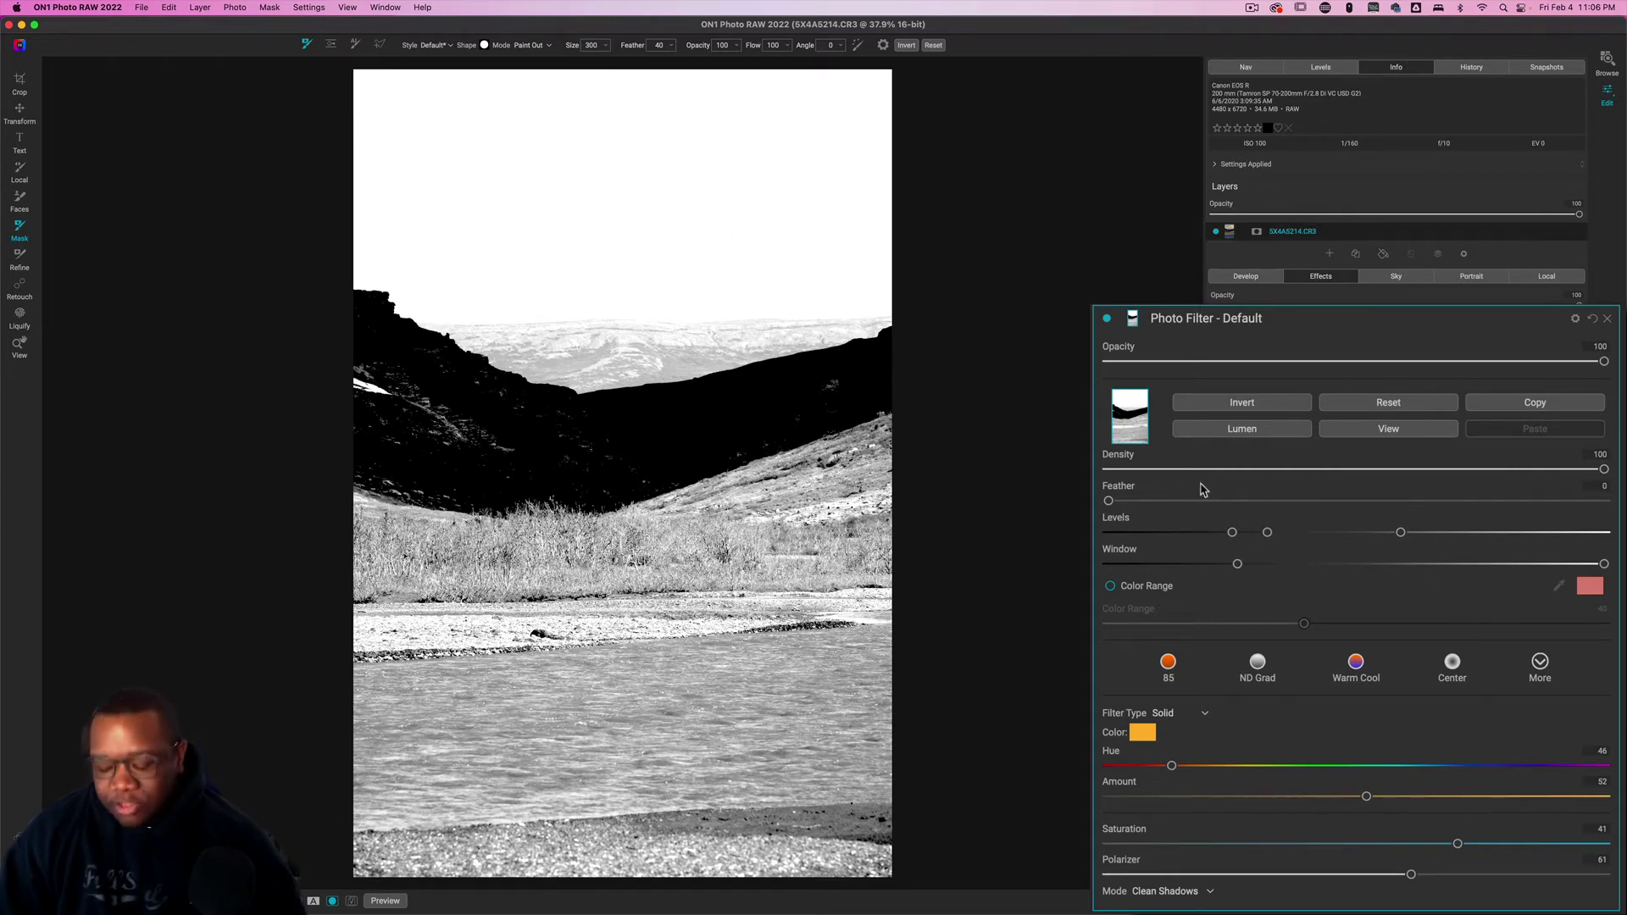
key("super+m")
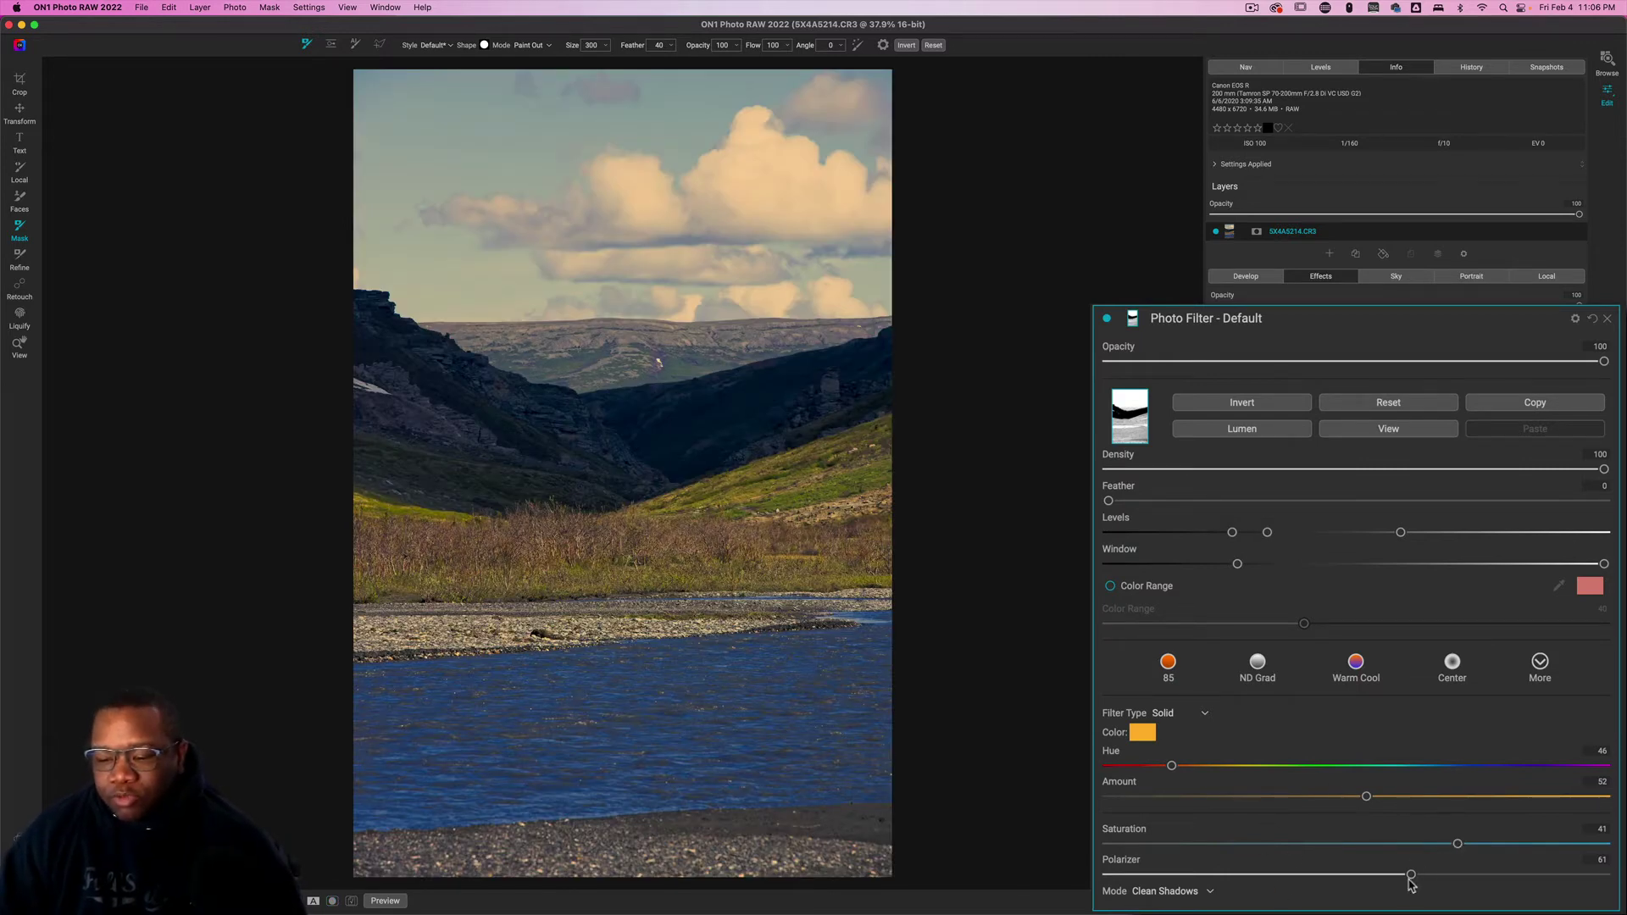
Step: Set Polarizer to 100 and paint the filter off the river, gravel bar and grassy slope
left_click_drag(1412, 877, 1505, 875)
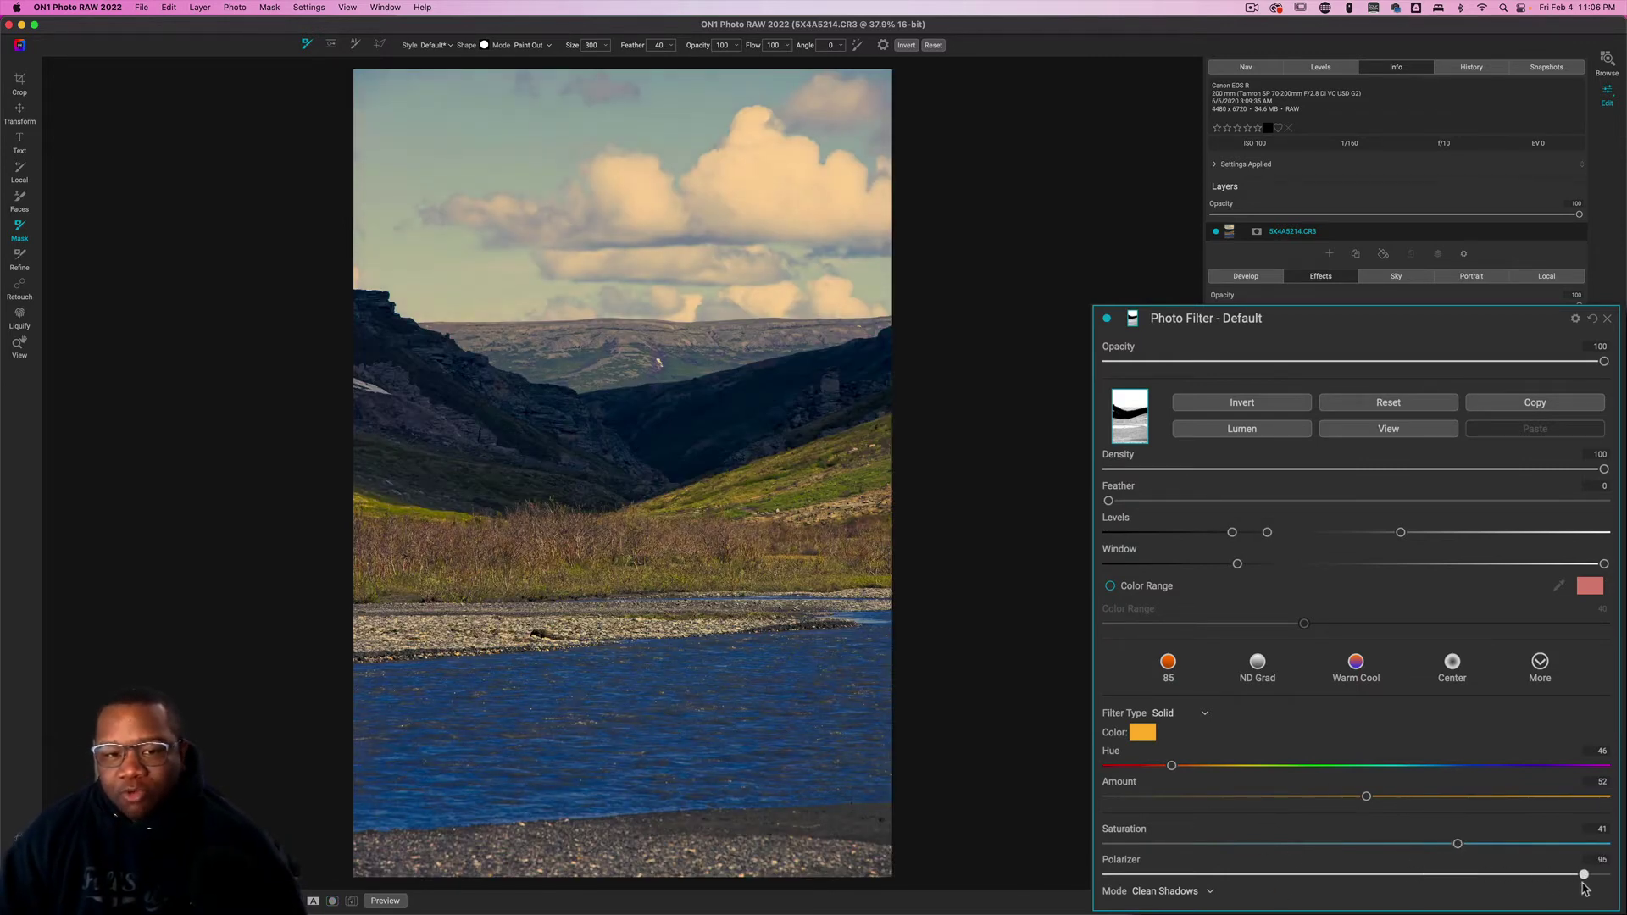
left_click_drag(1584, 882, 1606, 881)
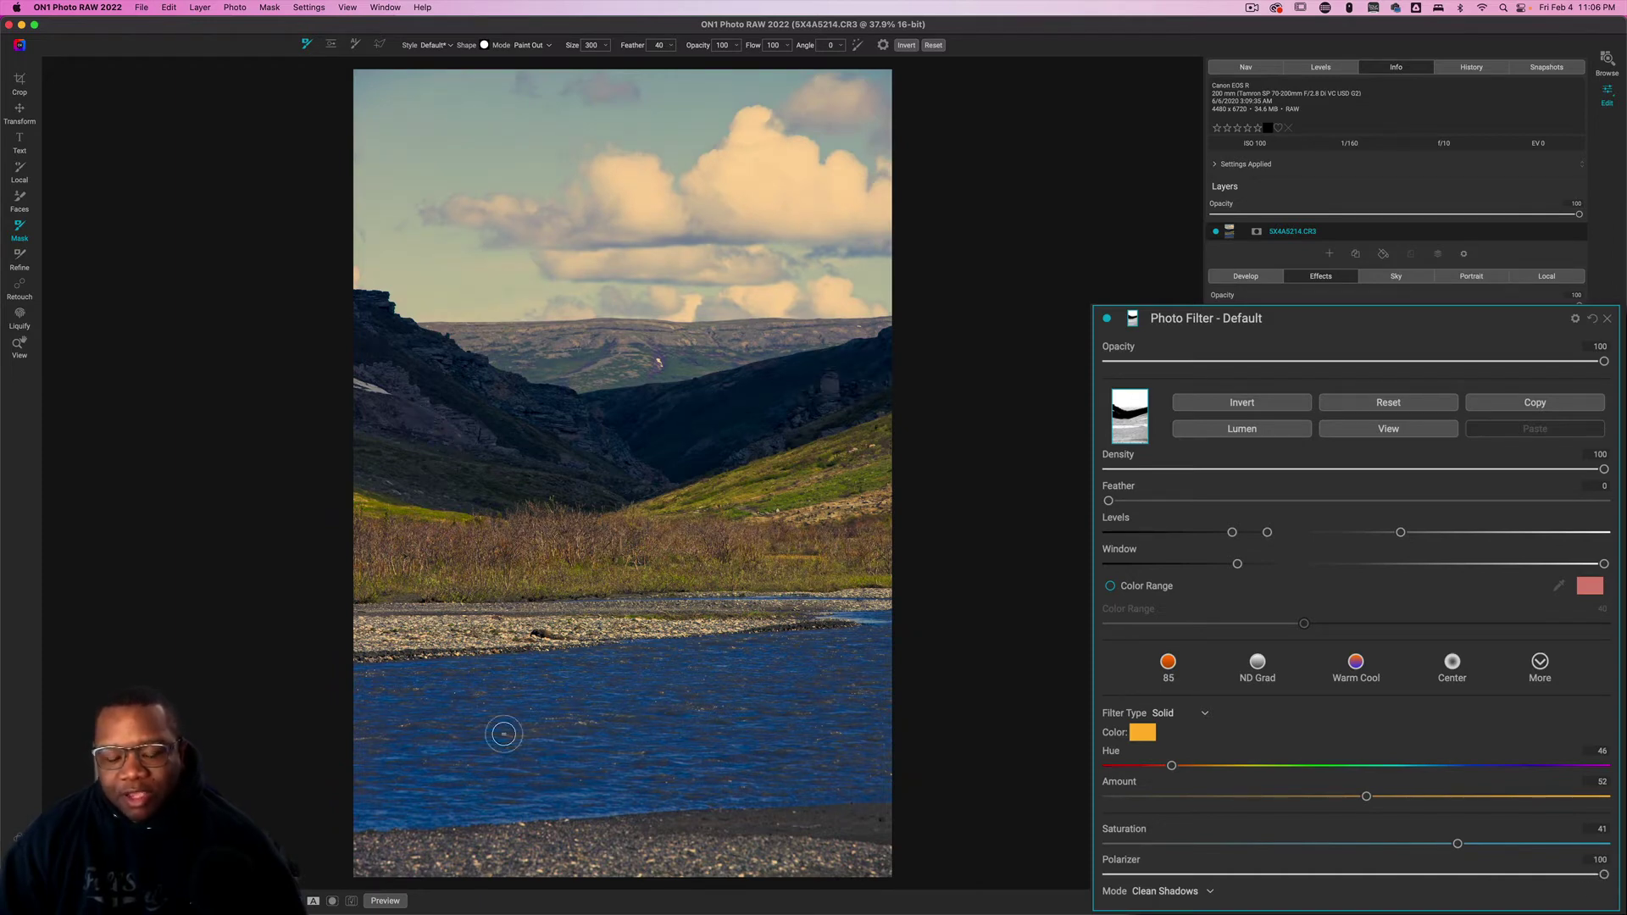
key("bracketright")
key("bracketright")
key("bracketright")
key("bracketright")
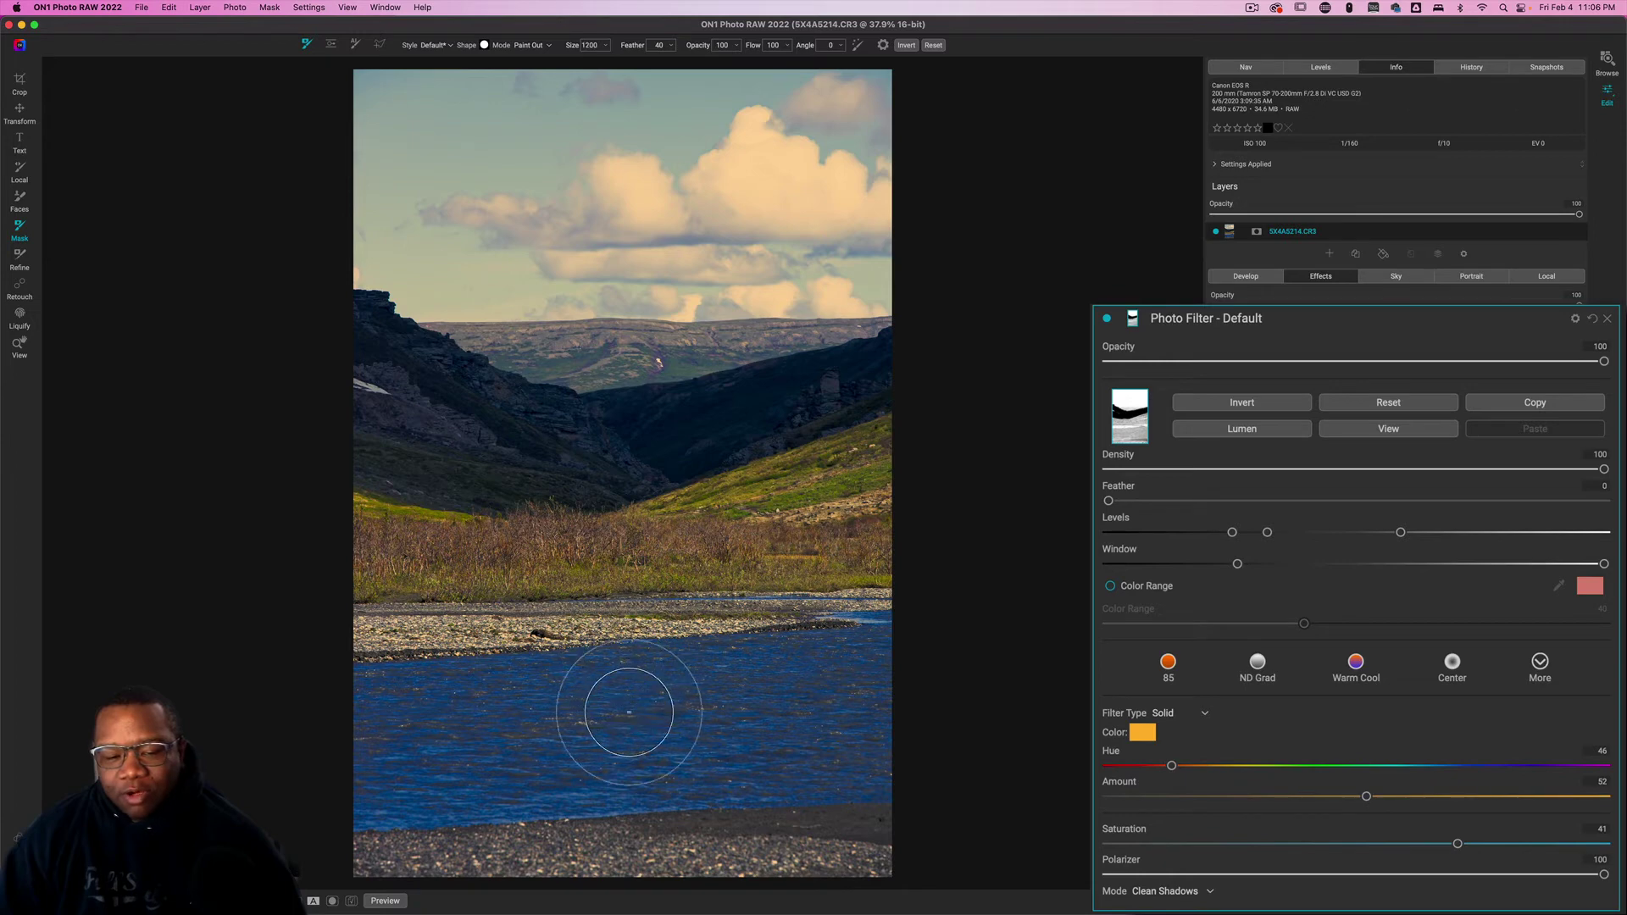
mouse_move(629, 712)
left_mouse_down()
mouse_move(846, 598)
mouse_move(591, 645)
mouse_move(486, 648)
mouse_move(356, 622)
mouse_move(360, 674)
mouse_move(457, 823)
mouse_move(701, 808)
mouse_move(866, 758)
left_mouse_up()
key("bracketright")
key("bracketright")
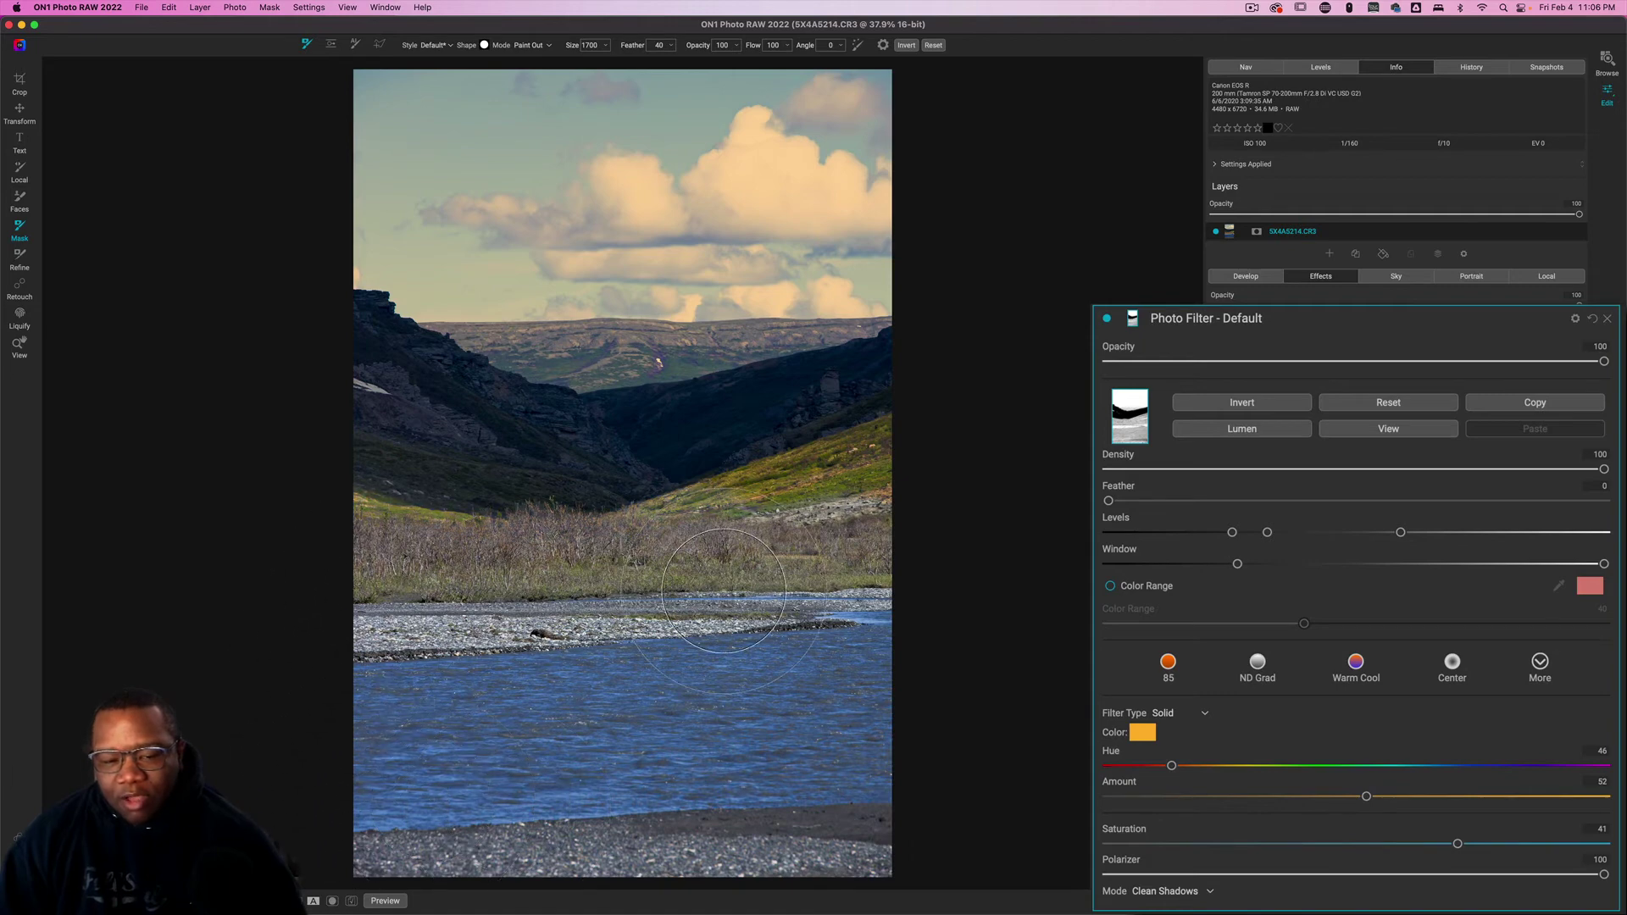
mouse_move(730, 590)
left_mouse_down()
mouse_move(890, 545)
mouse_move(908, 509)
mouse_move(720, 578)
left_mouse_up()
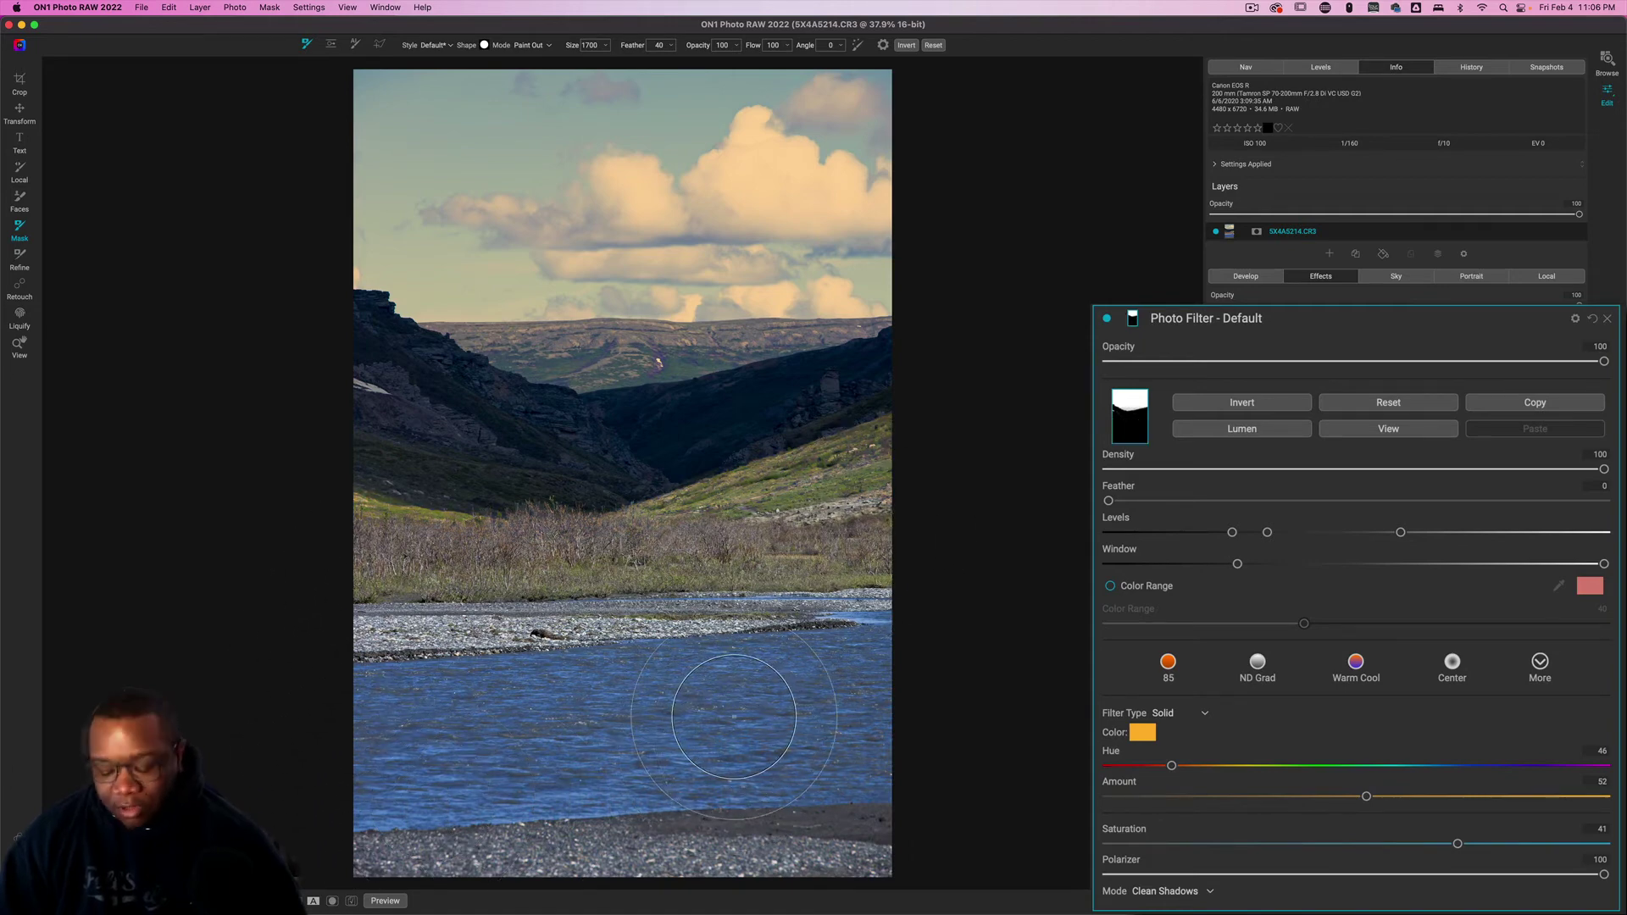
key("m")
key("m")
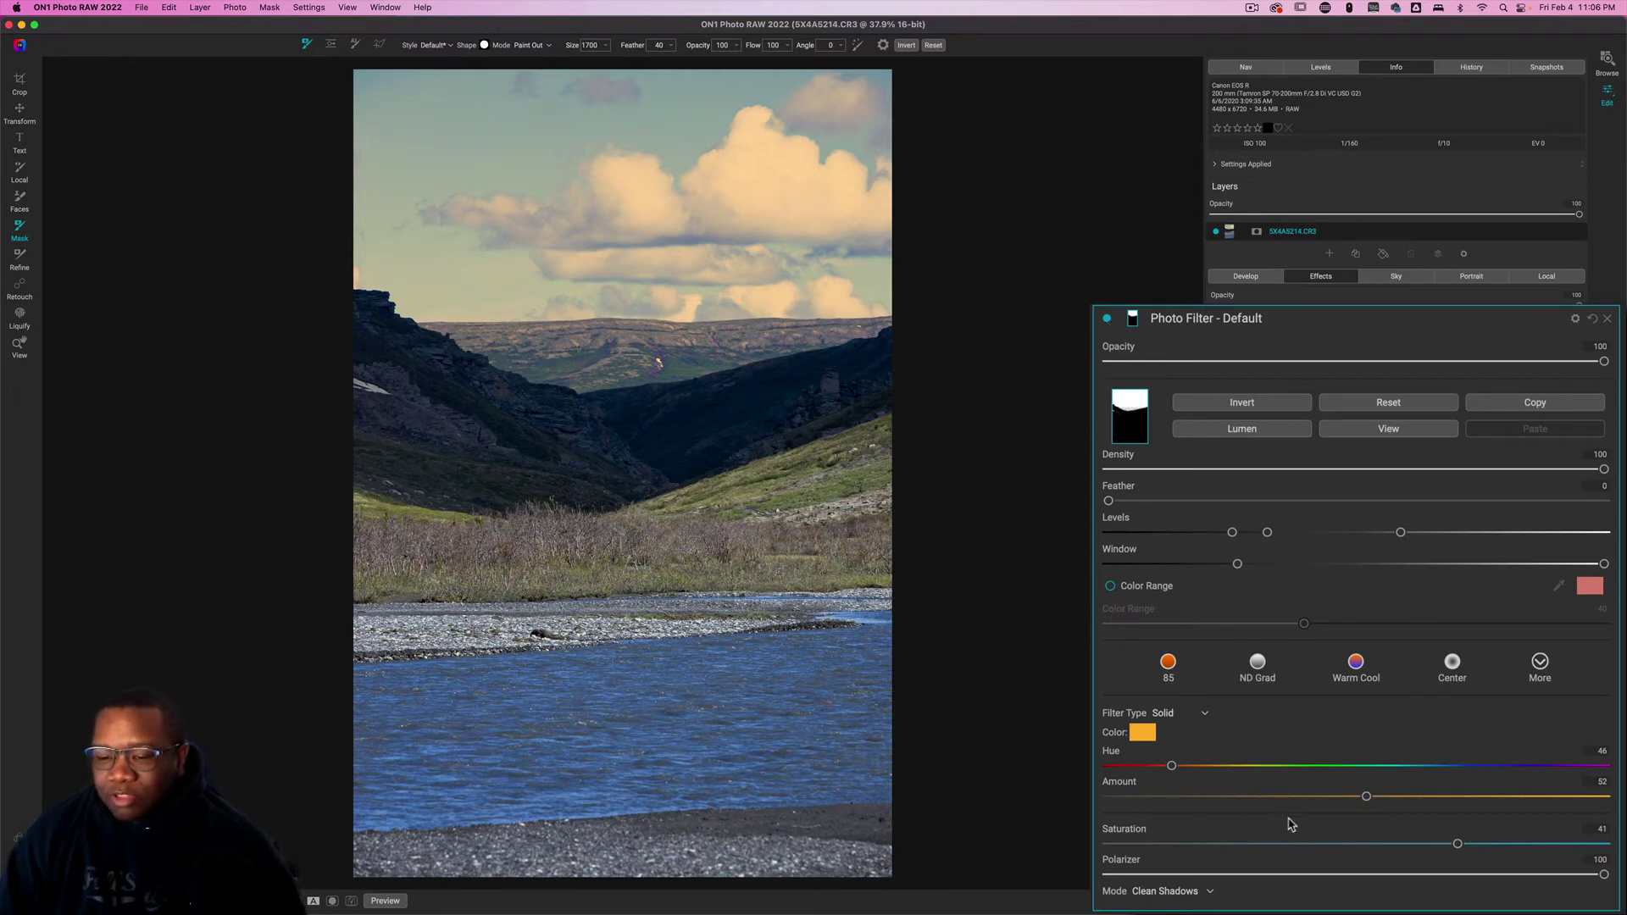
Step: Clear the Photo Filter's painted mask so the filter covers the whole photo
left_click(1133, 322)
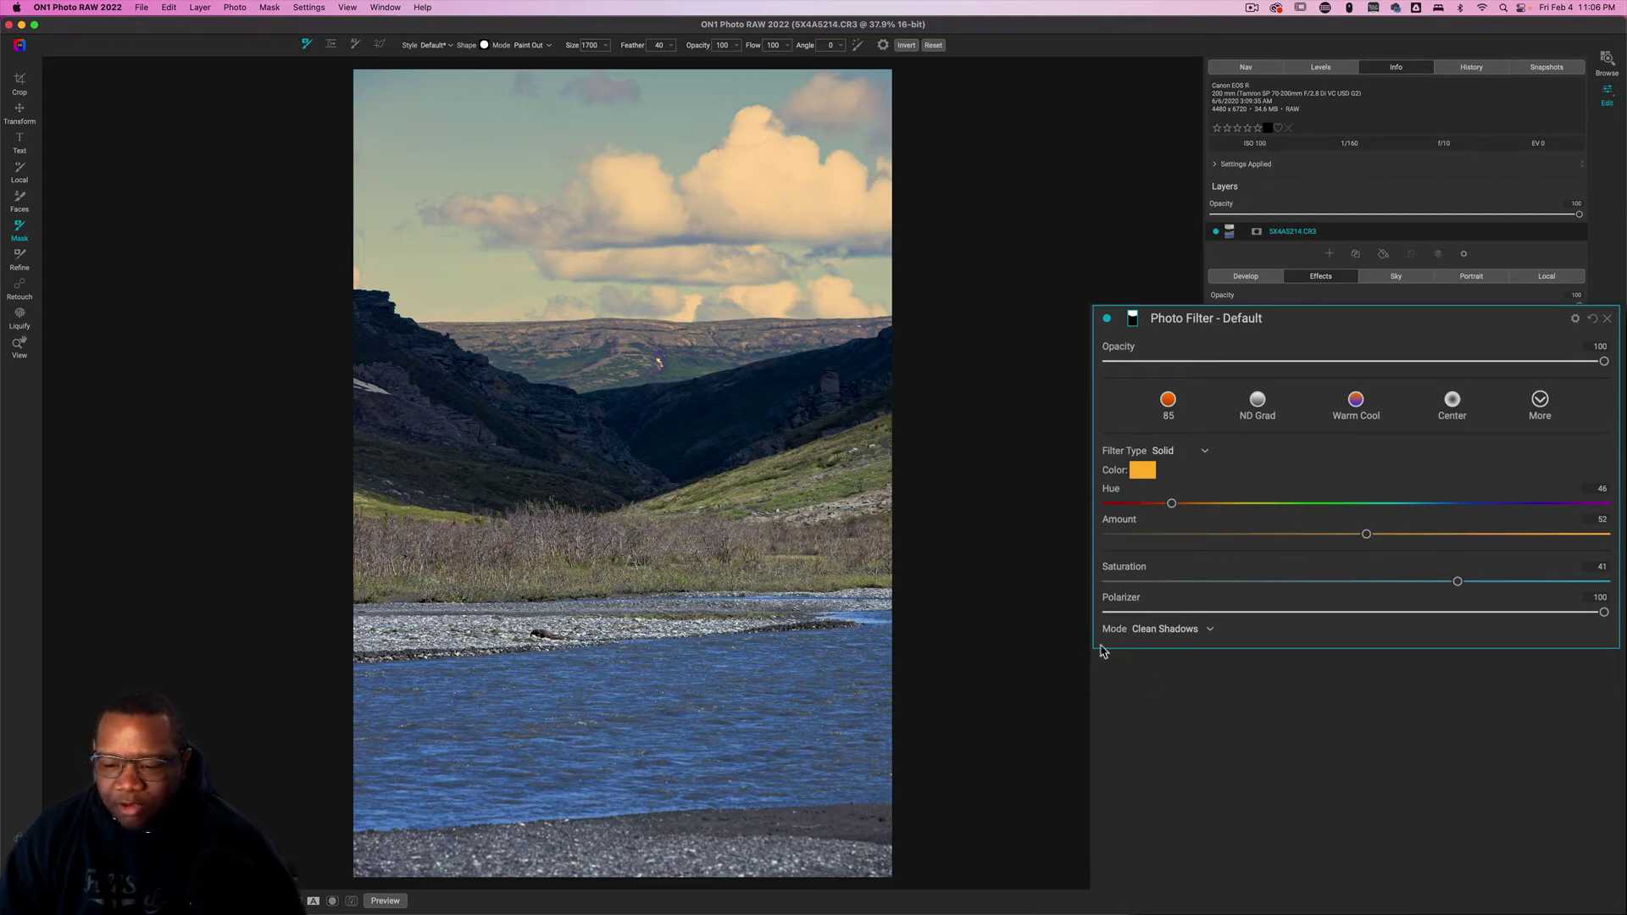
left_click(1200, 634)
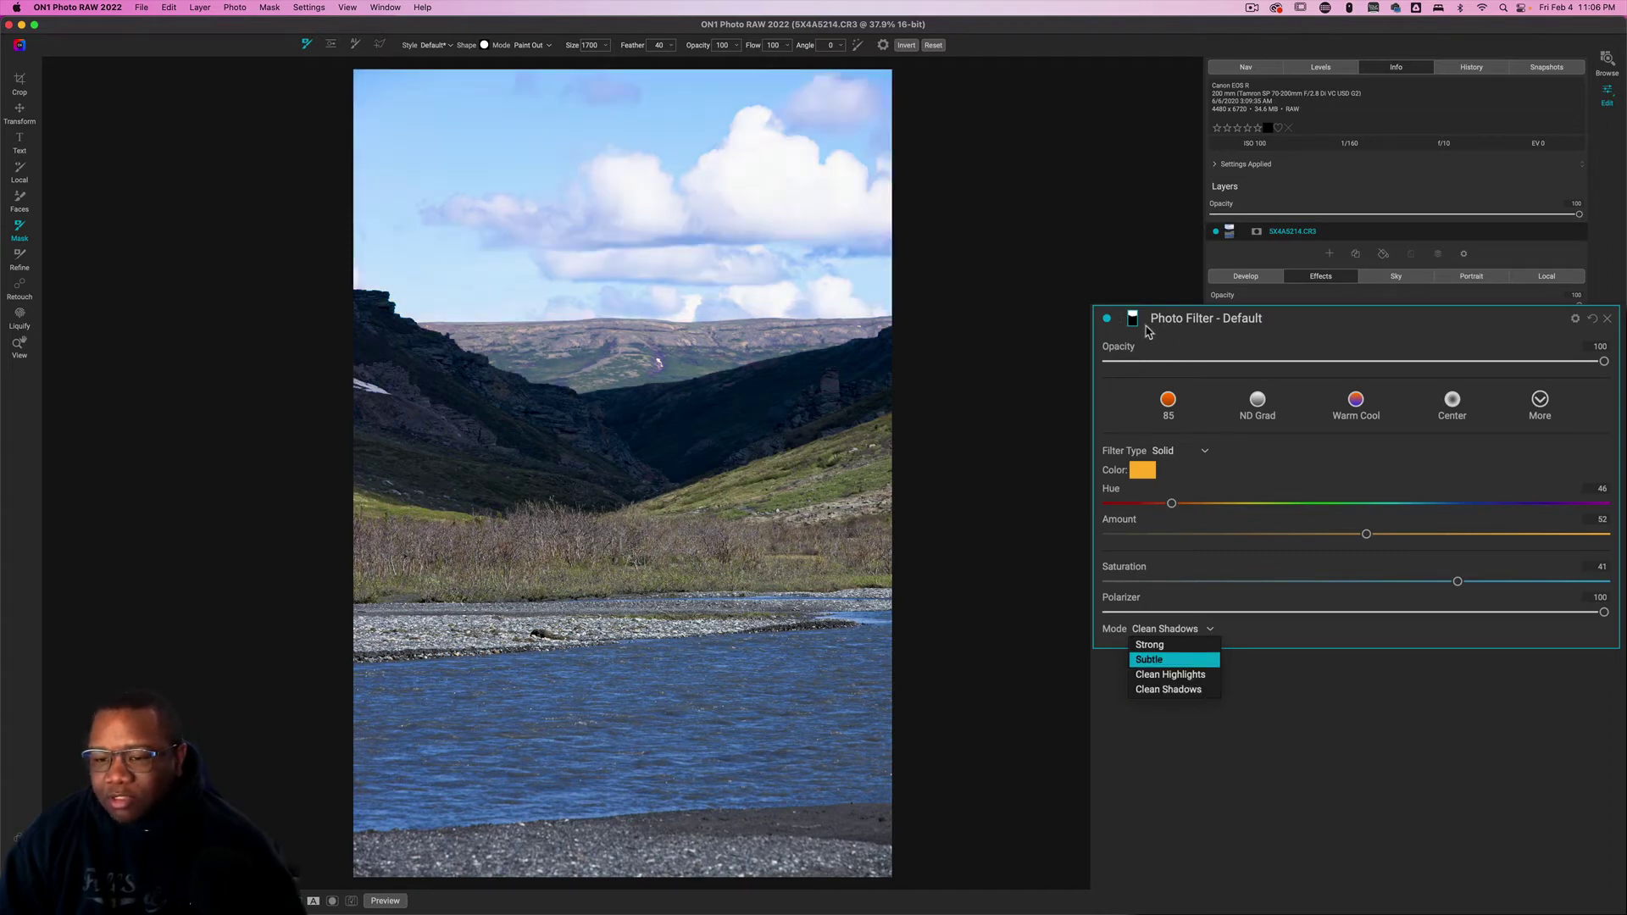
left_click(1136, 327)
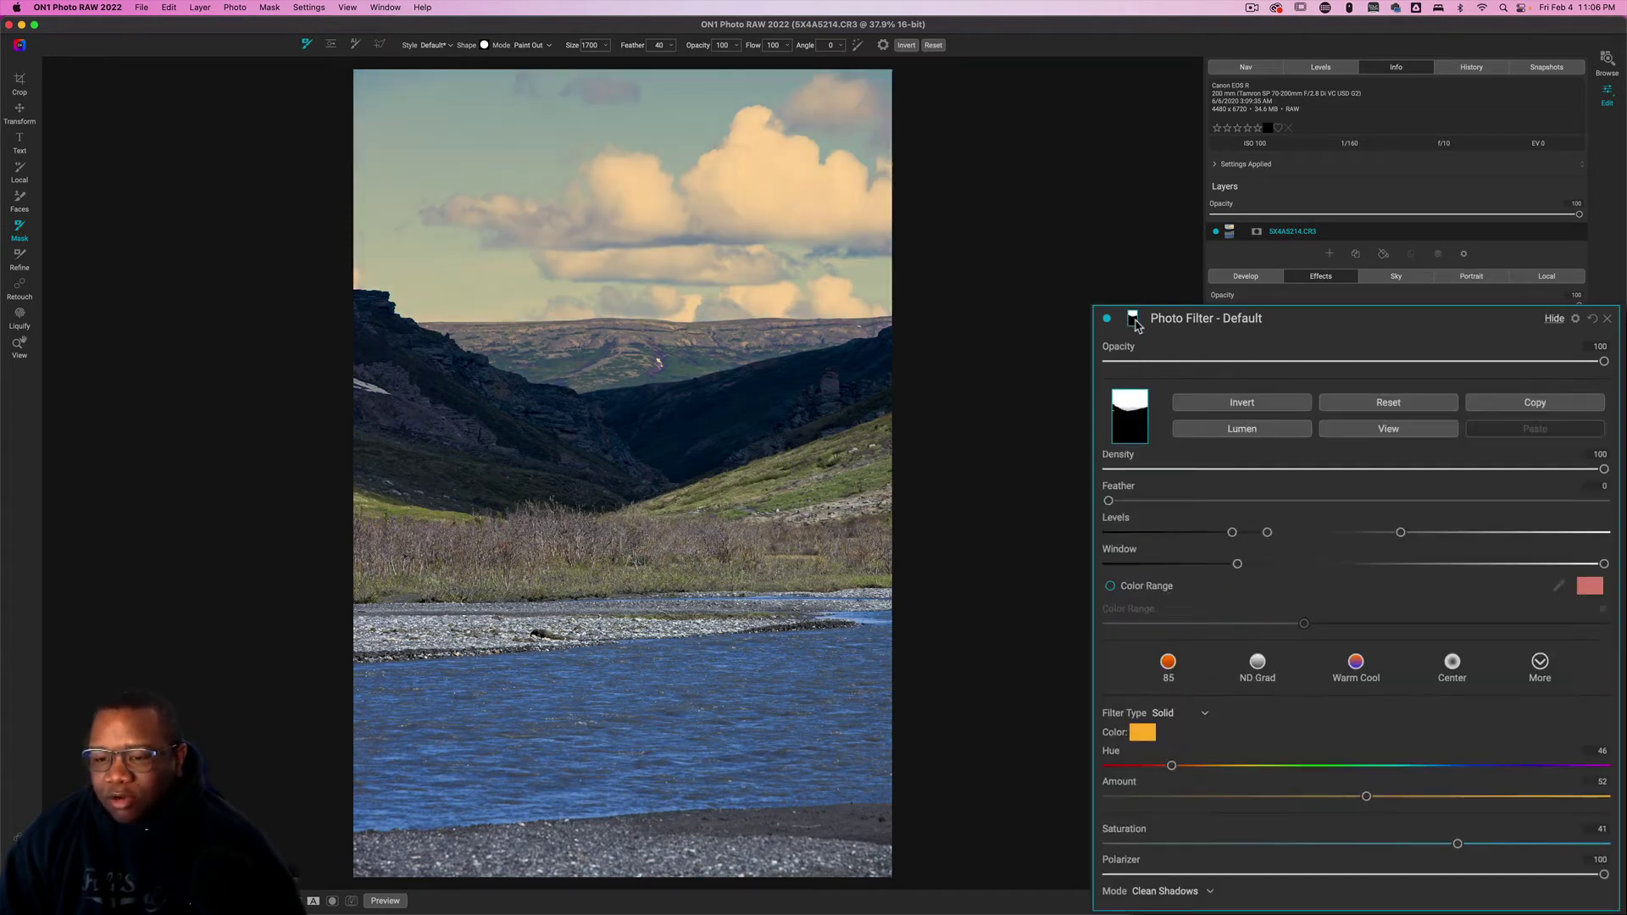
left_click(1133, 321)
left_click(1381, 404)
left_click(1133, 320)
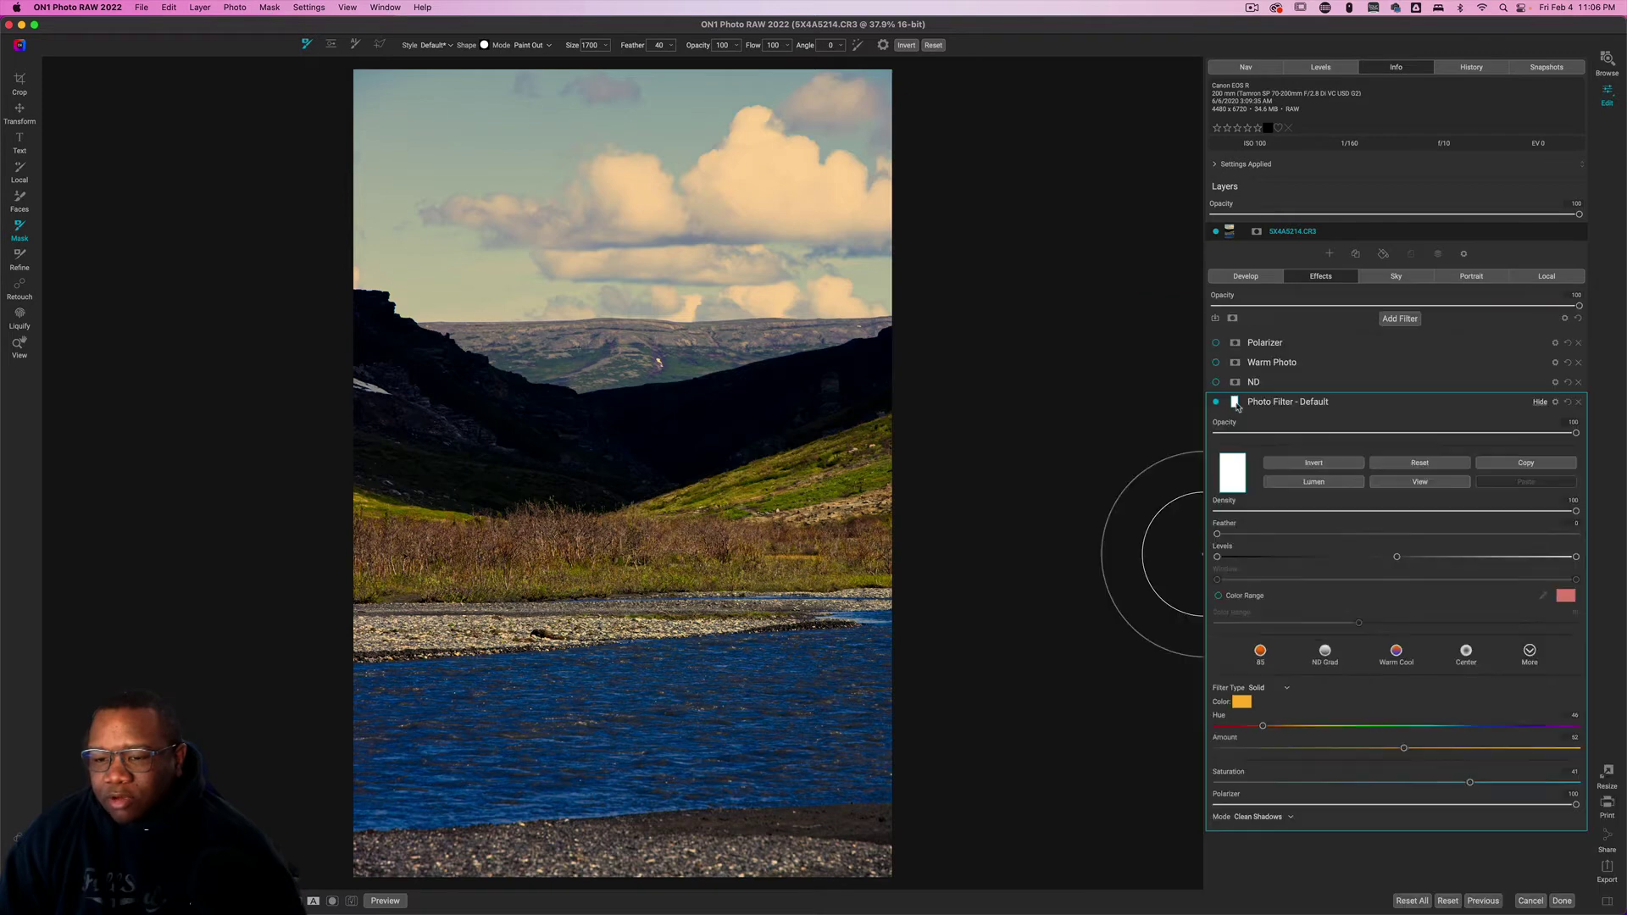
Step: Switch the Photo Filter to Strong mode at 100 opacity, then turn it off
left_click(1140, 678)
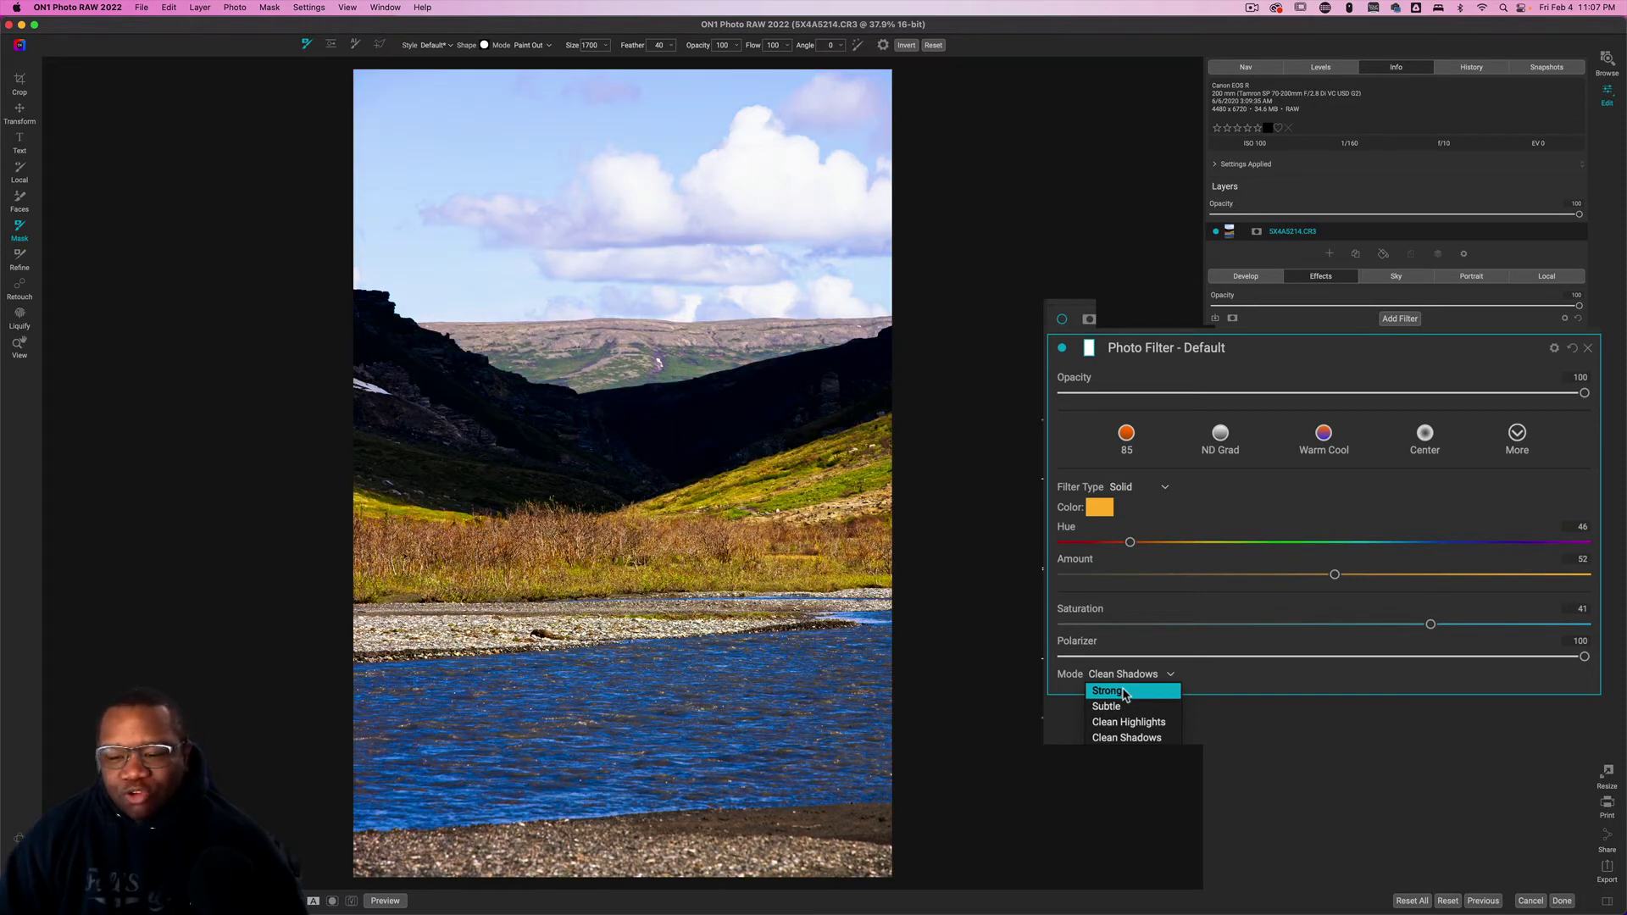
left_click(1124, 693)
left_click(1281, 393)
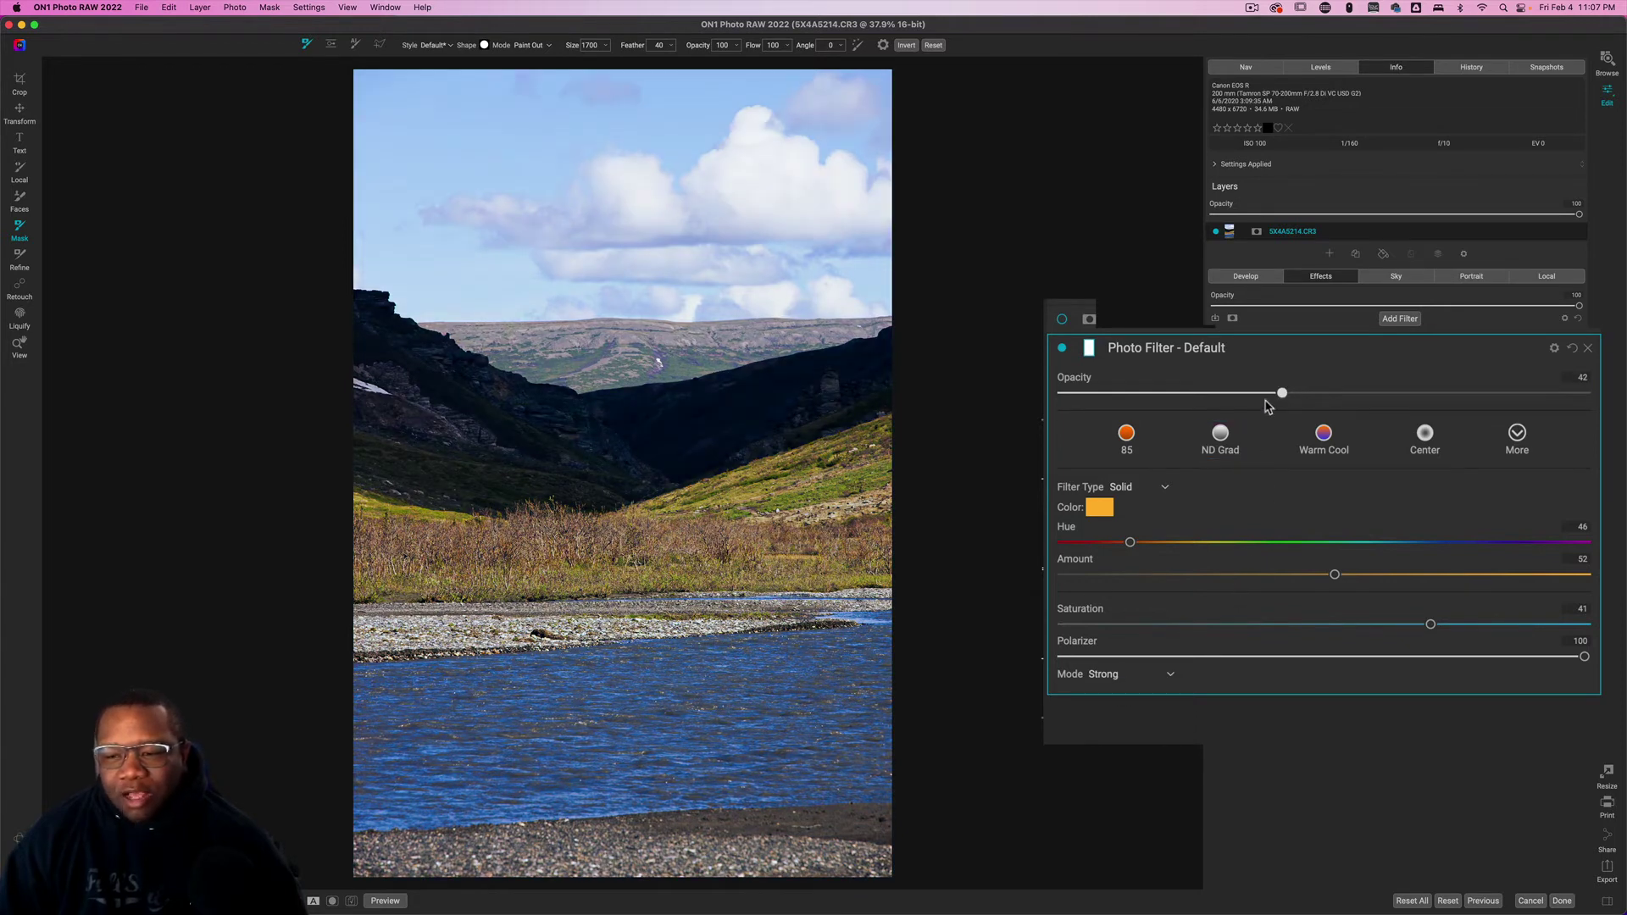
left_click_drag(1283, 393, 1495, 406)
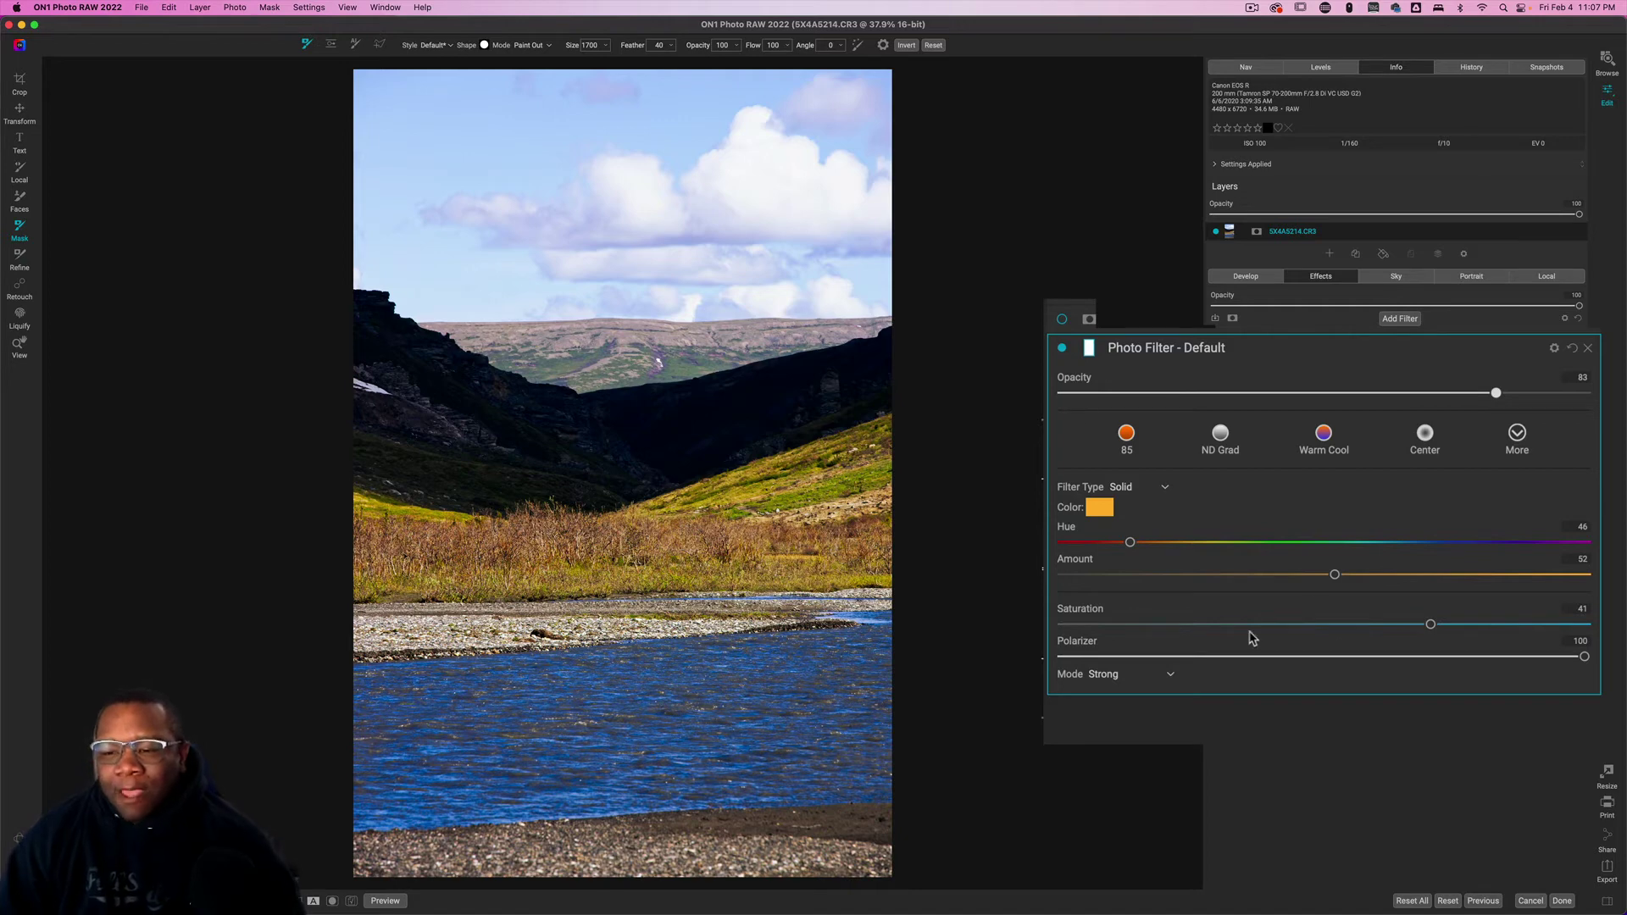
double_click(1495, 393)
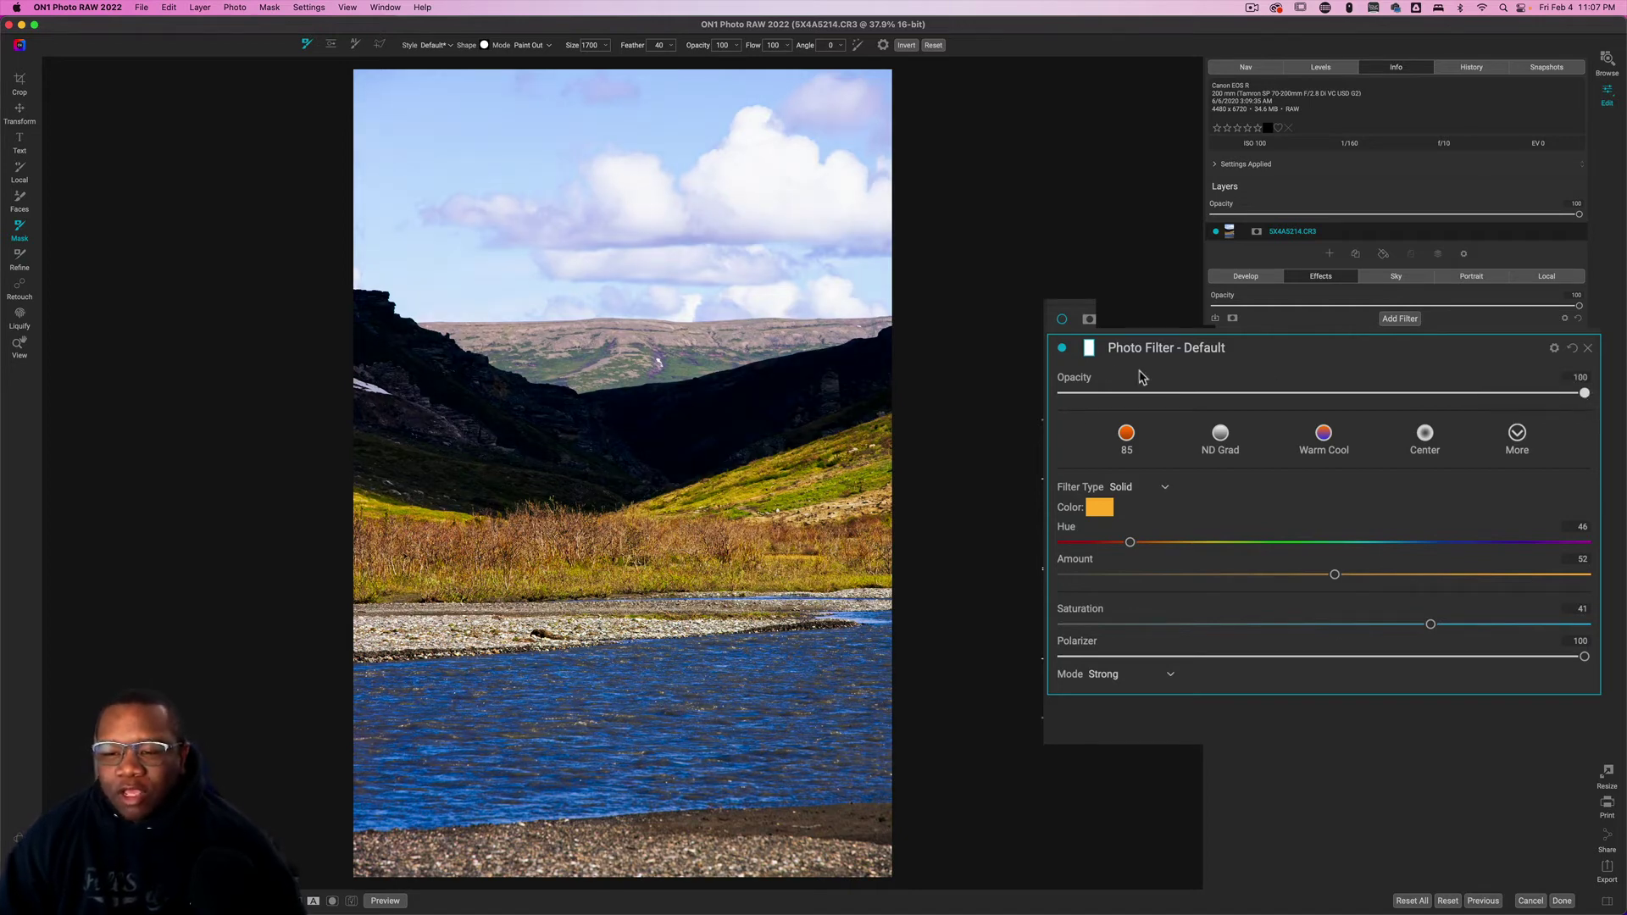
left_click(1062, 348)
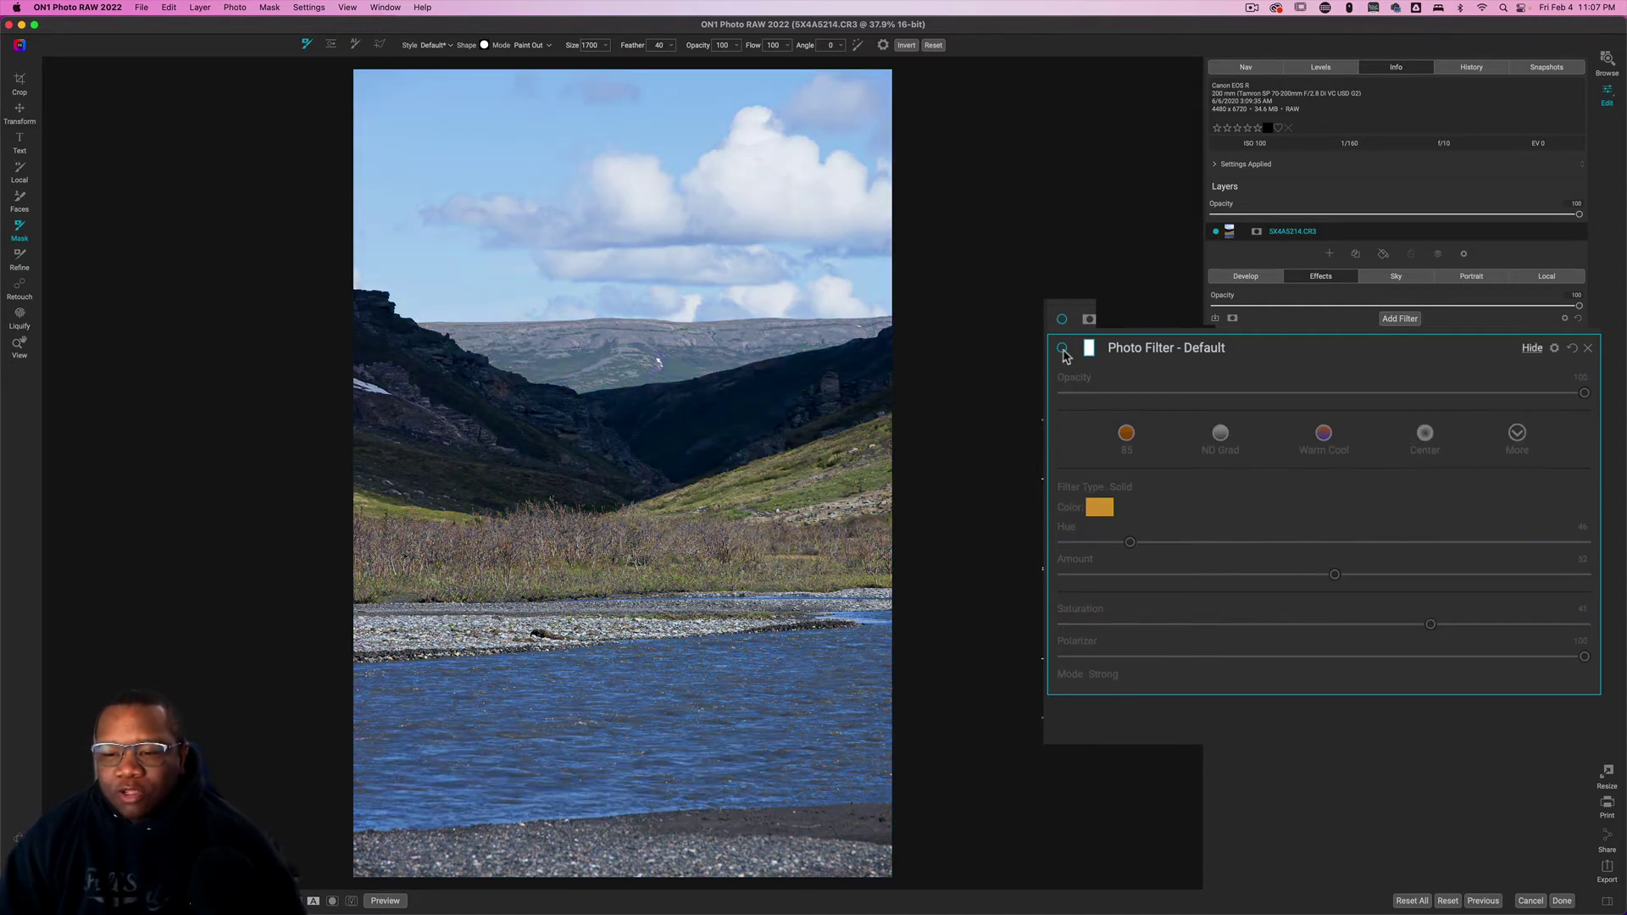
Step: Enable the ND filter and raise its darkening Amount, then turn it off and go to the local ND Filter layer
left_click(1150, 350)
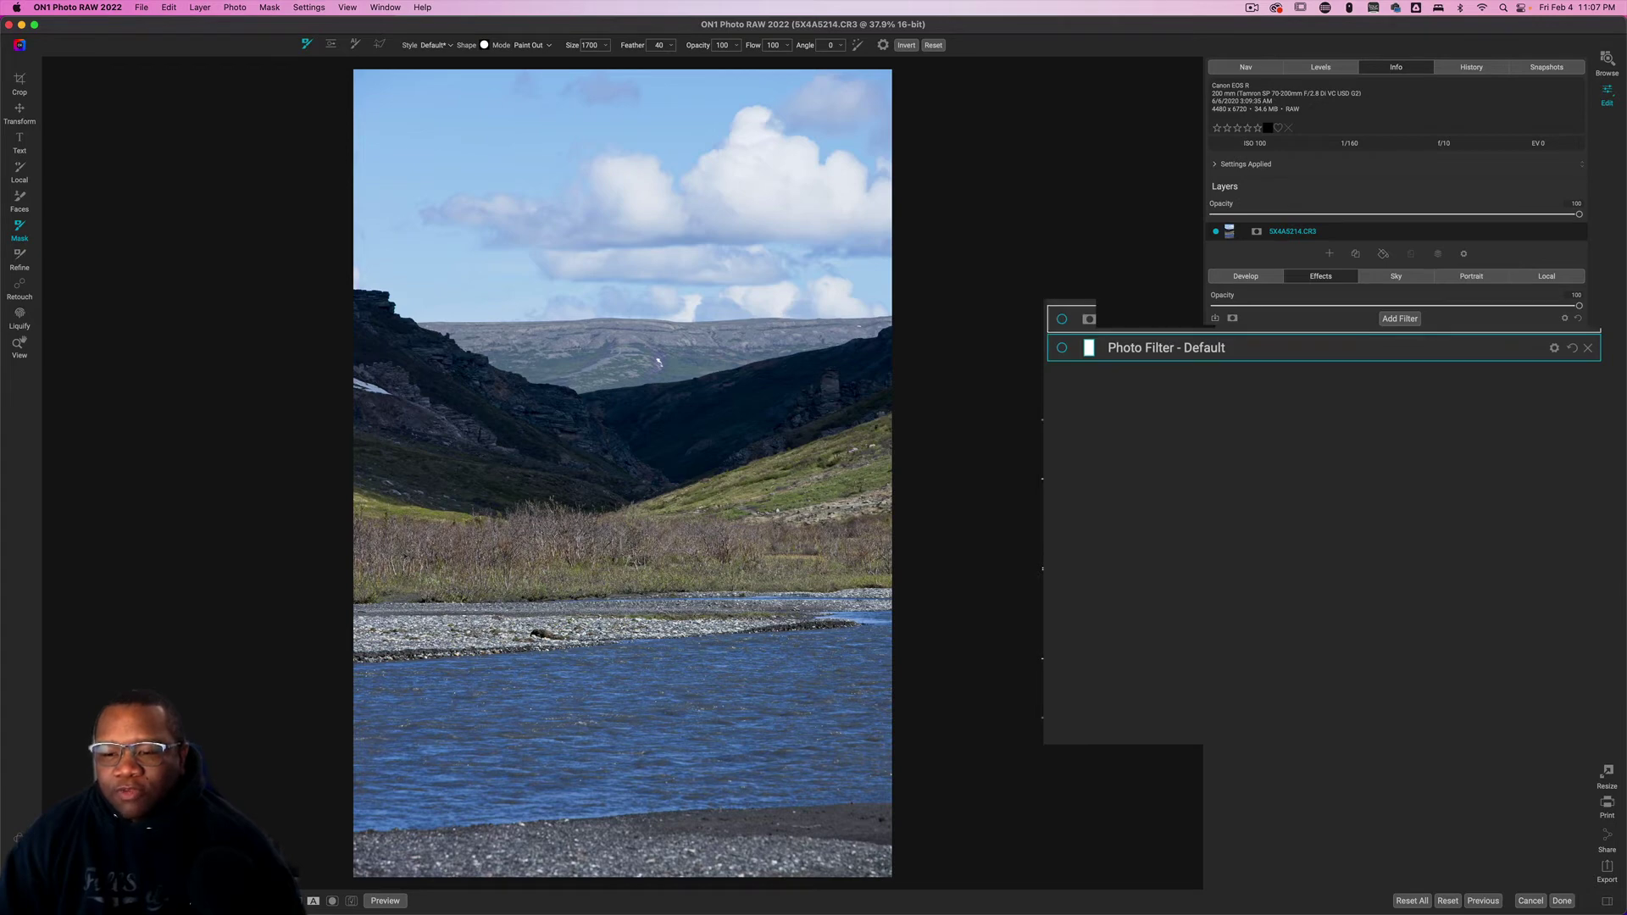
left_click(1240, 326)
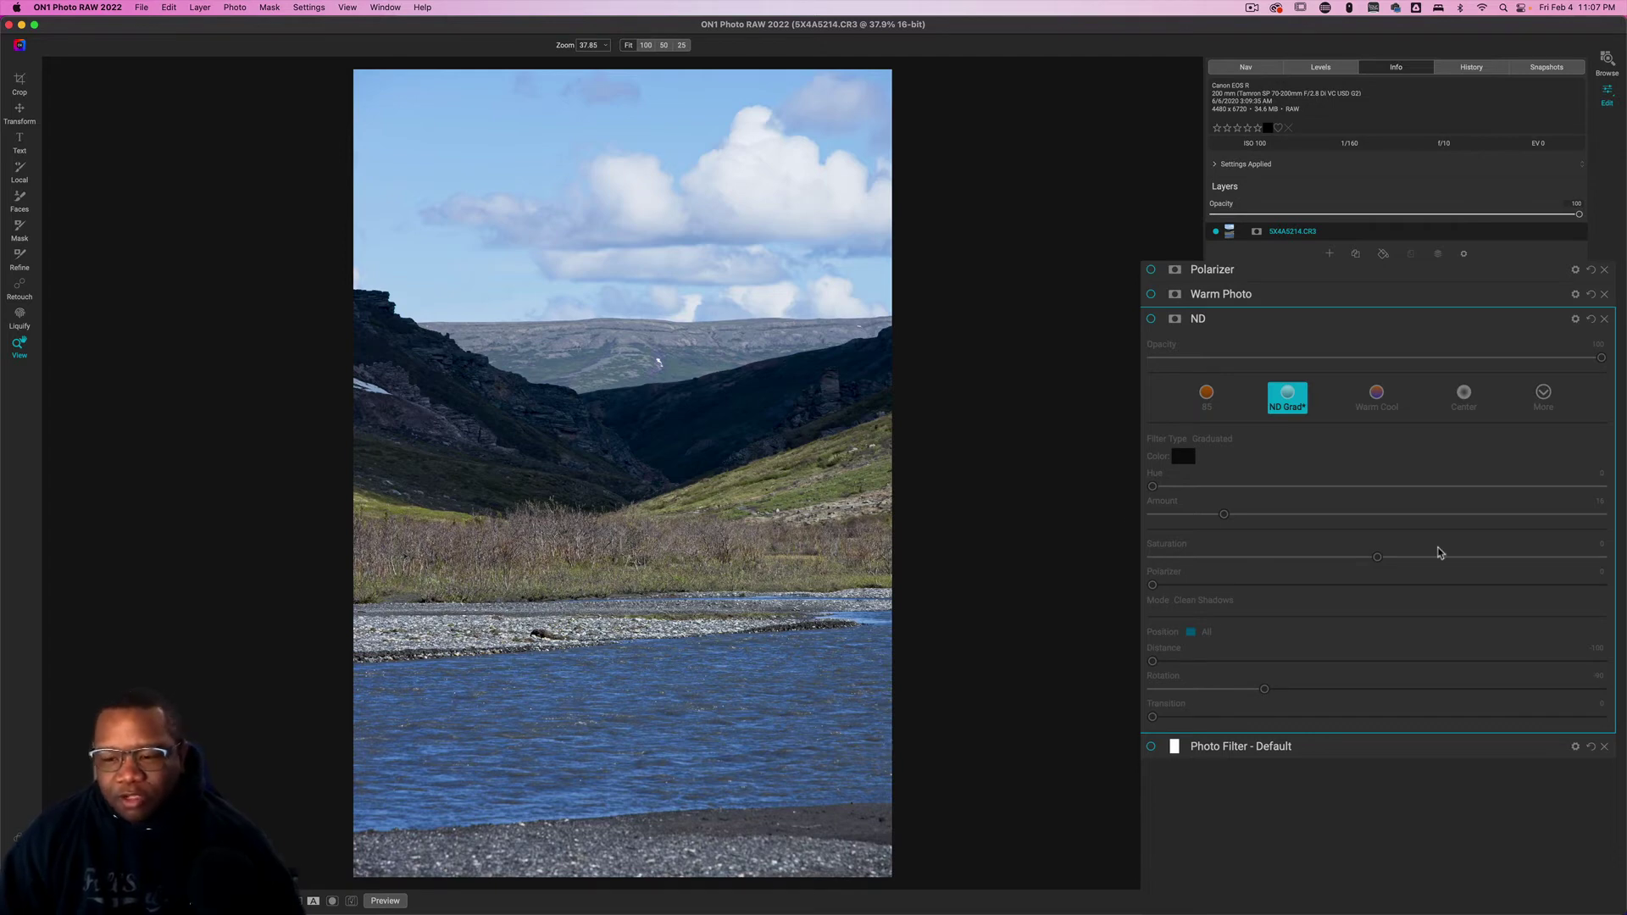
left_click(1151, 320)
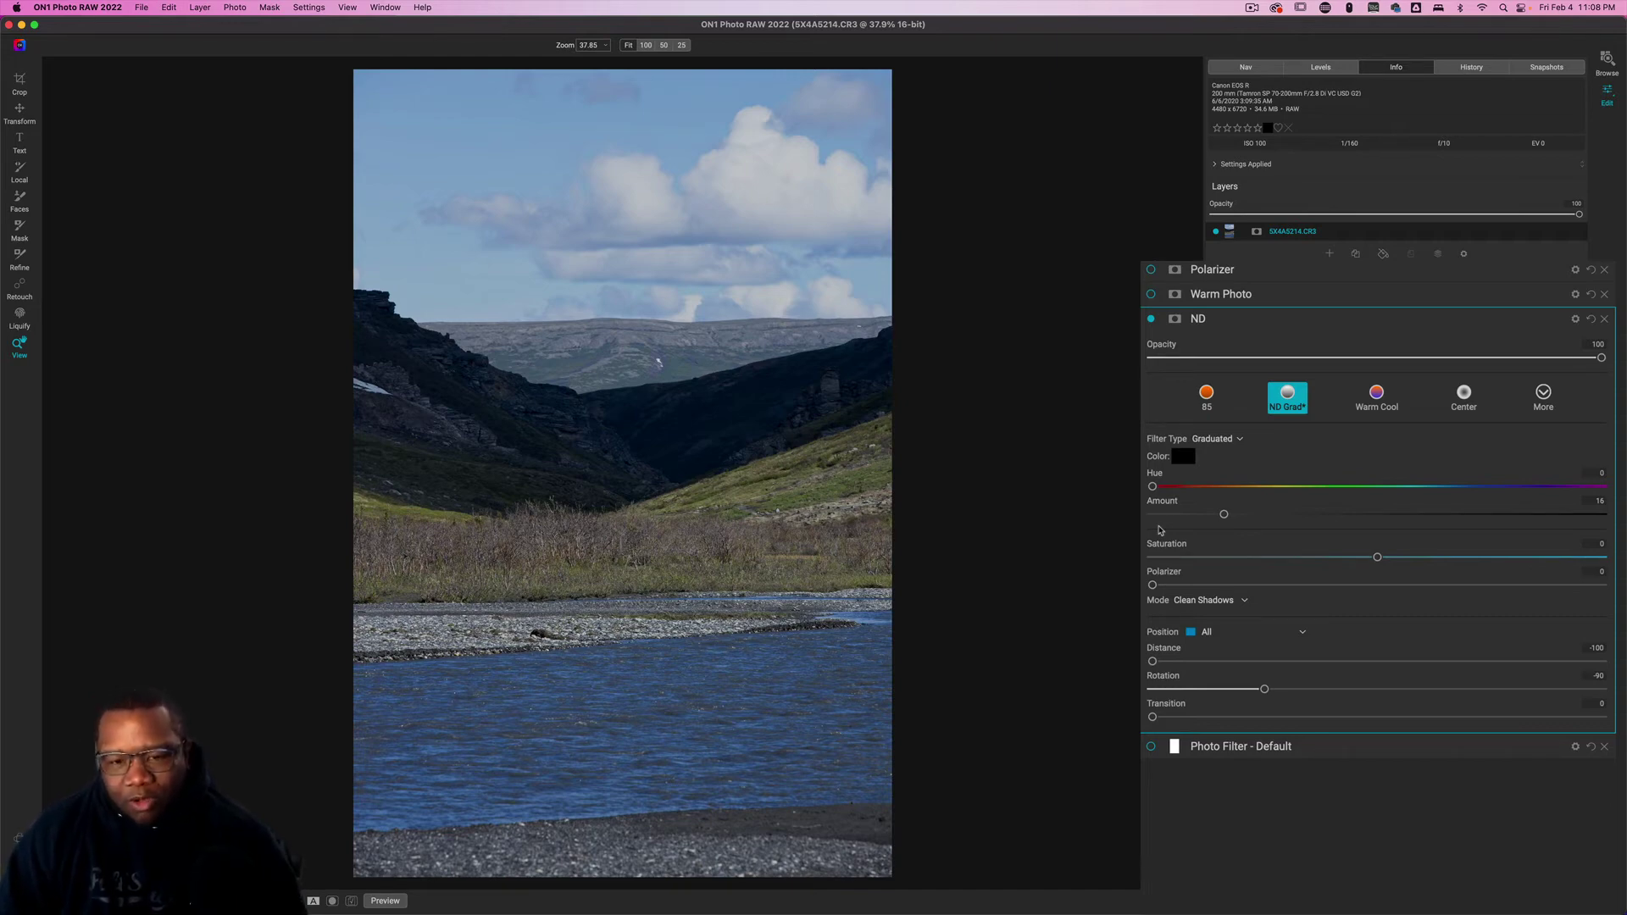
left_click(1241, 492)
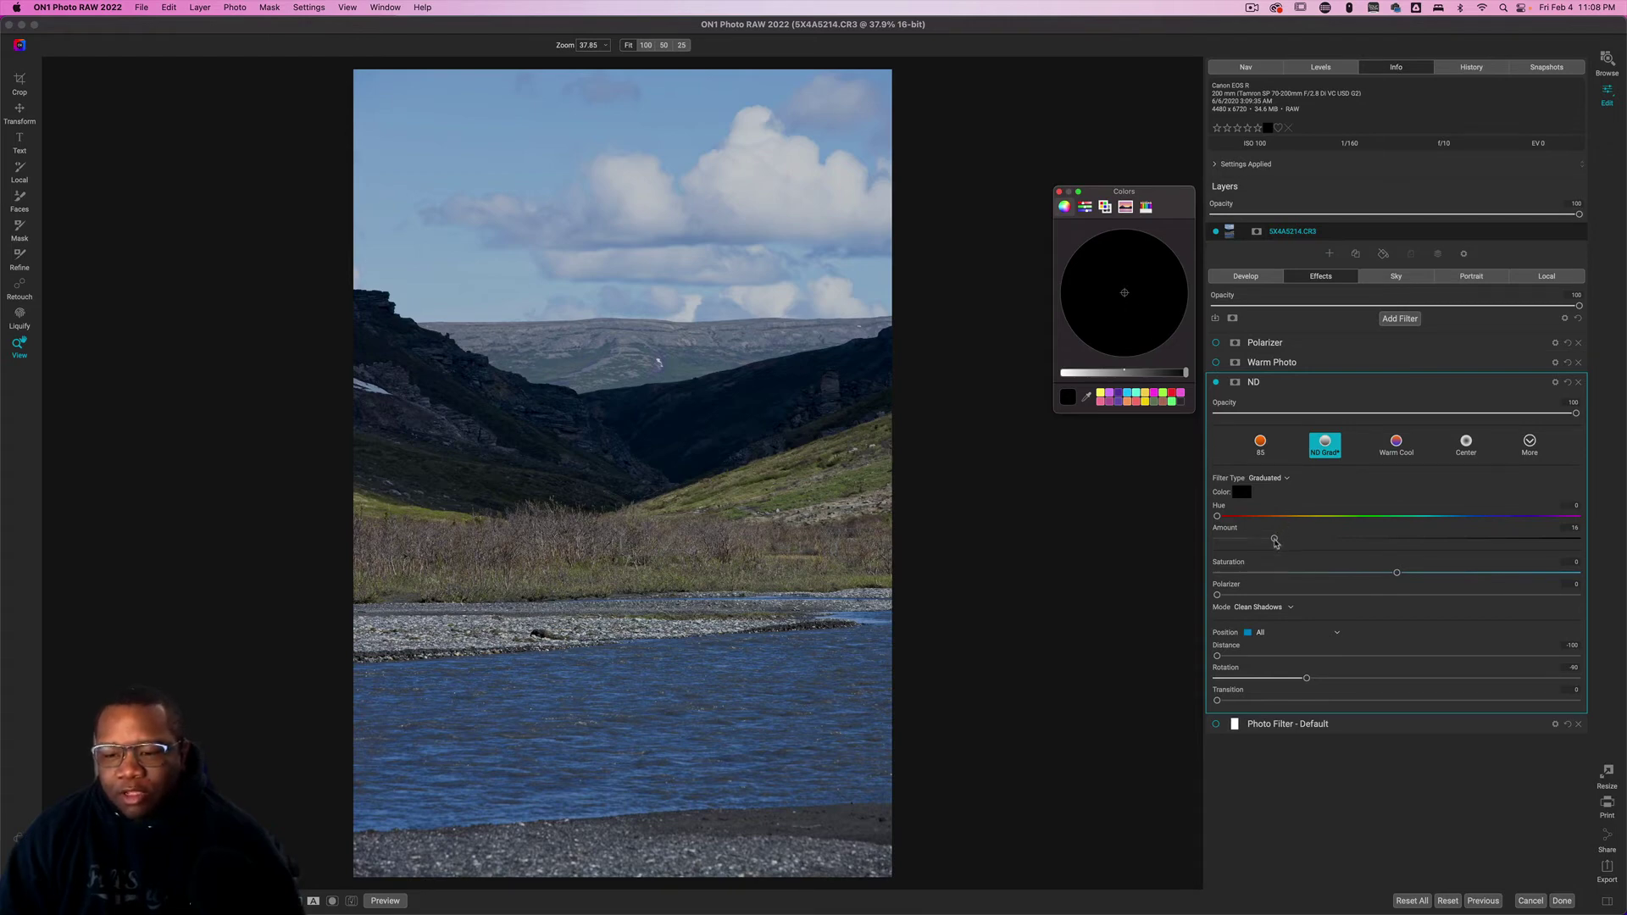
mouse_move(1275, 542)
left_mouse_down()
mouse_move(1487, 549)
mouse_move(1263, 542)
mouse_move(1467, 535)
mouse_move(1300, 546)
left_mouse_up()
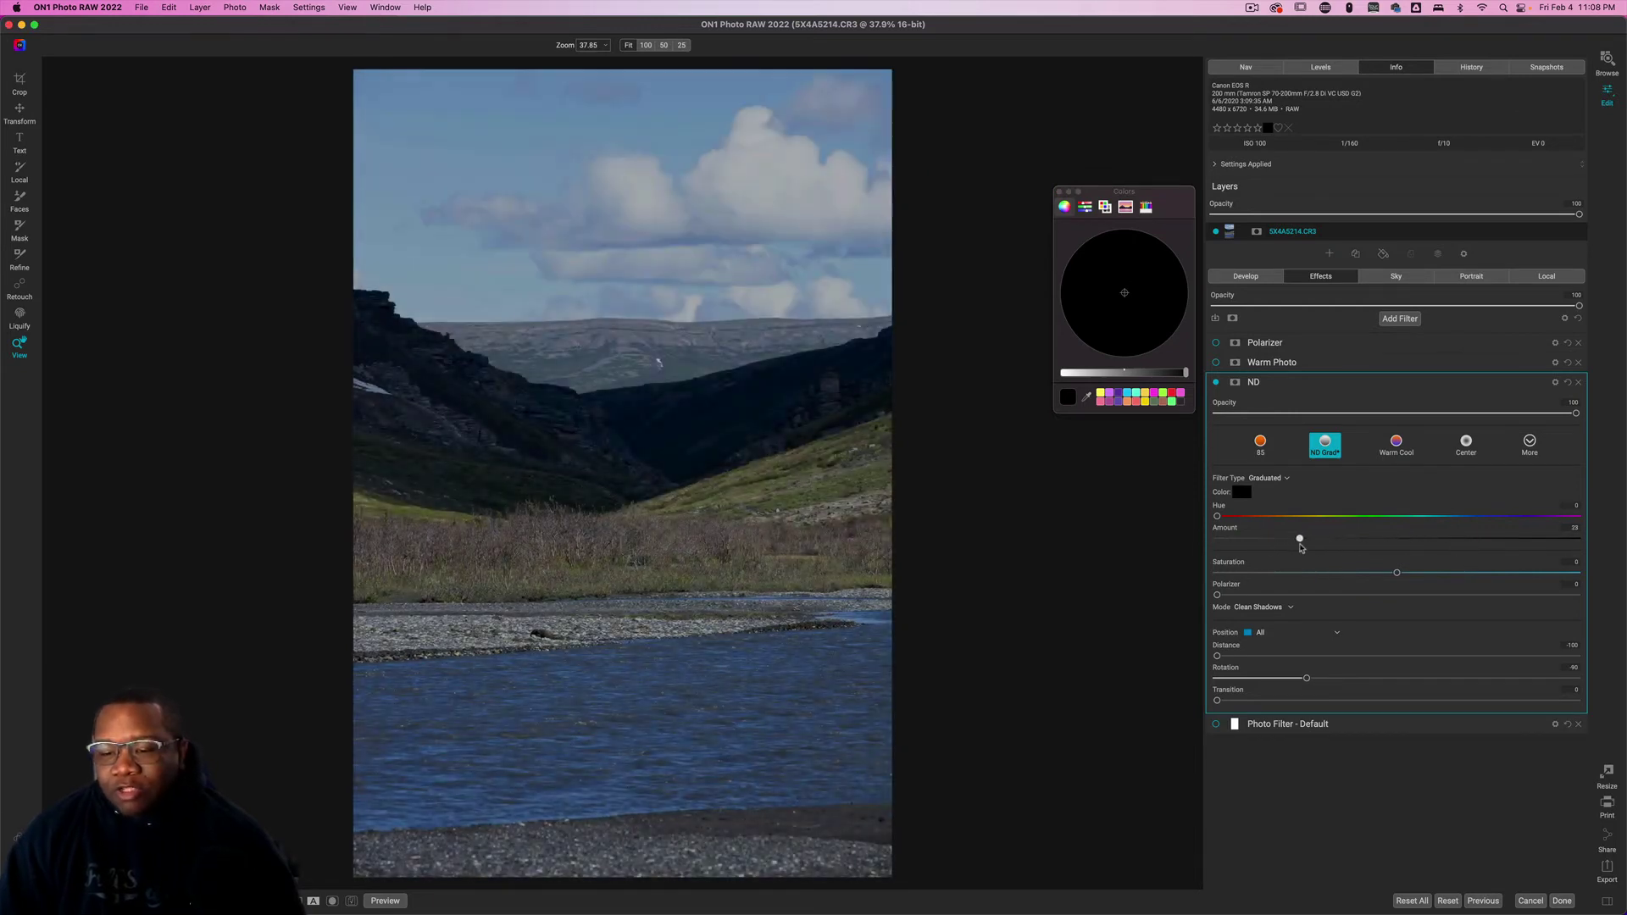
left_click(1059, 193)
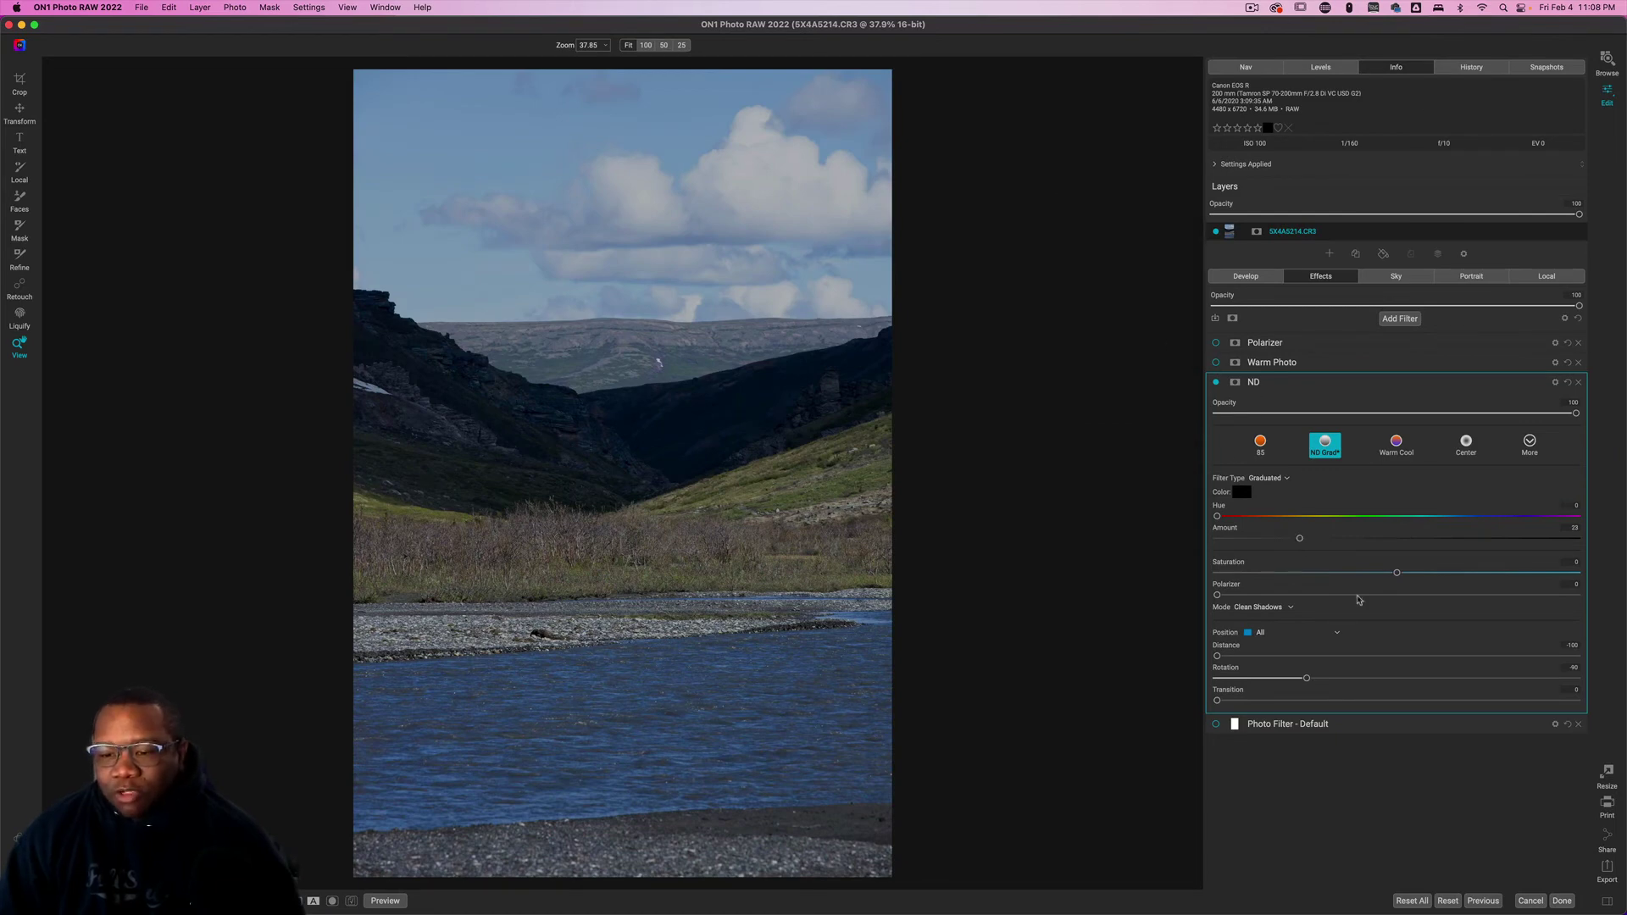
left_click(1216, 382)
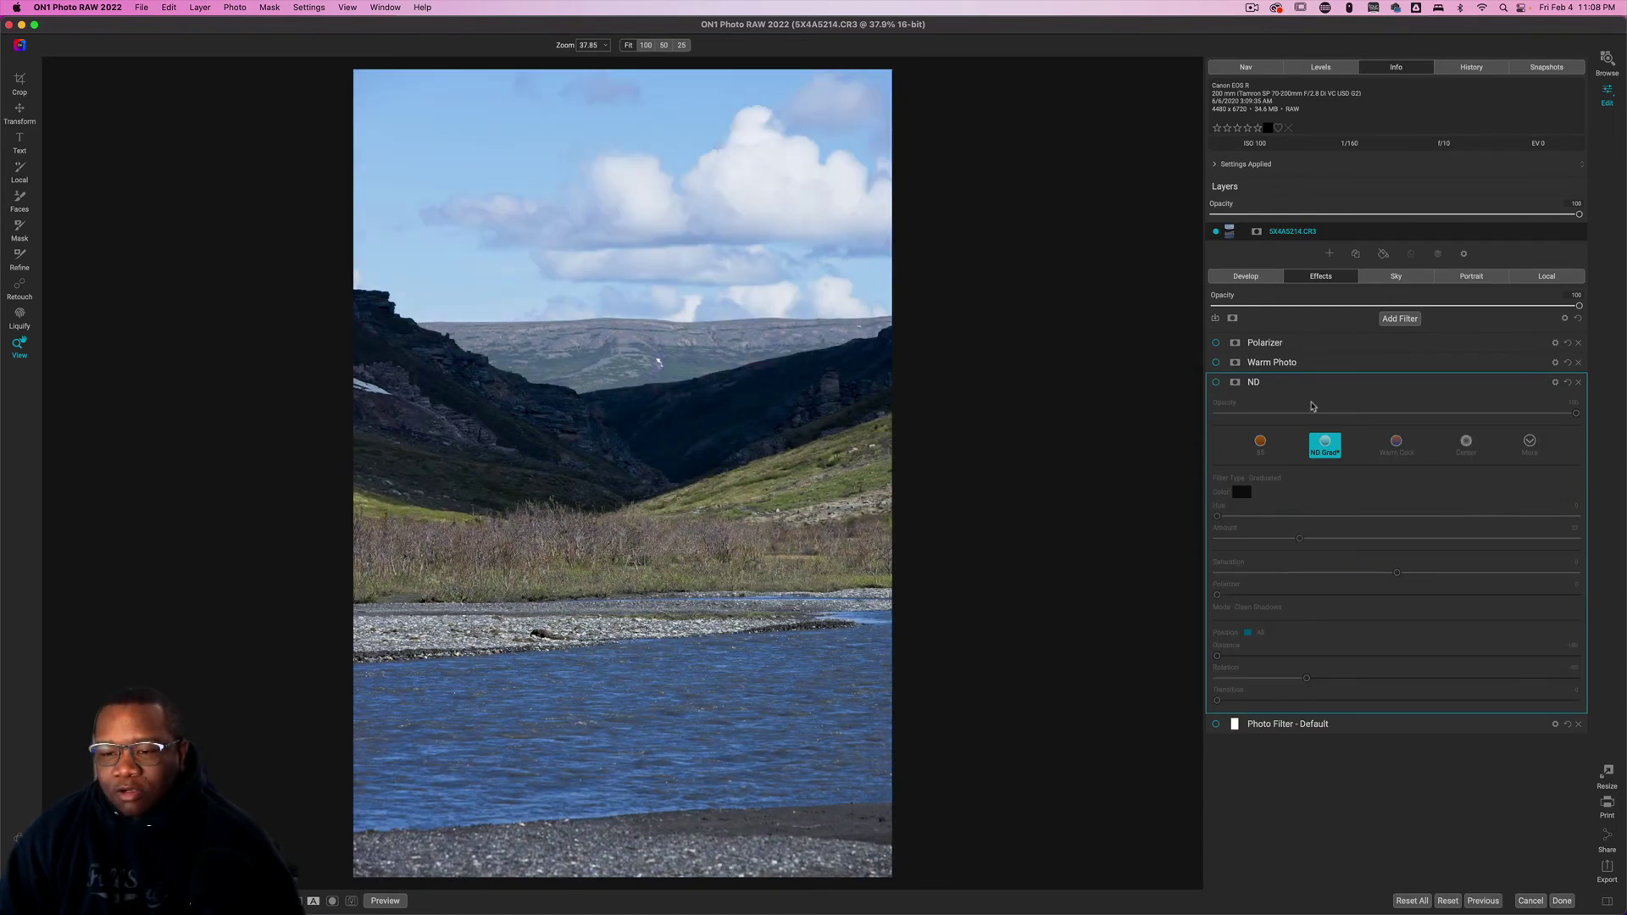
left_click(1529, 278)
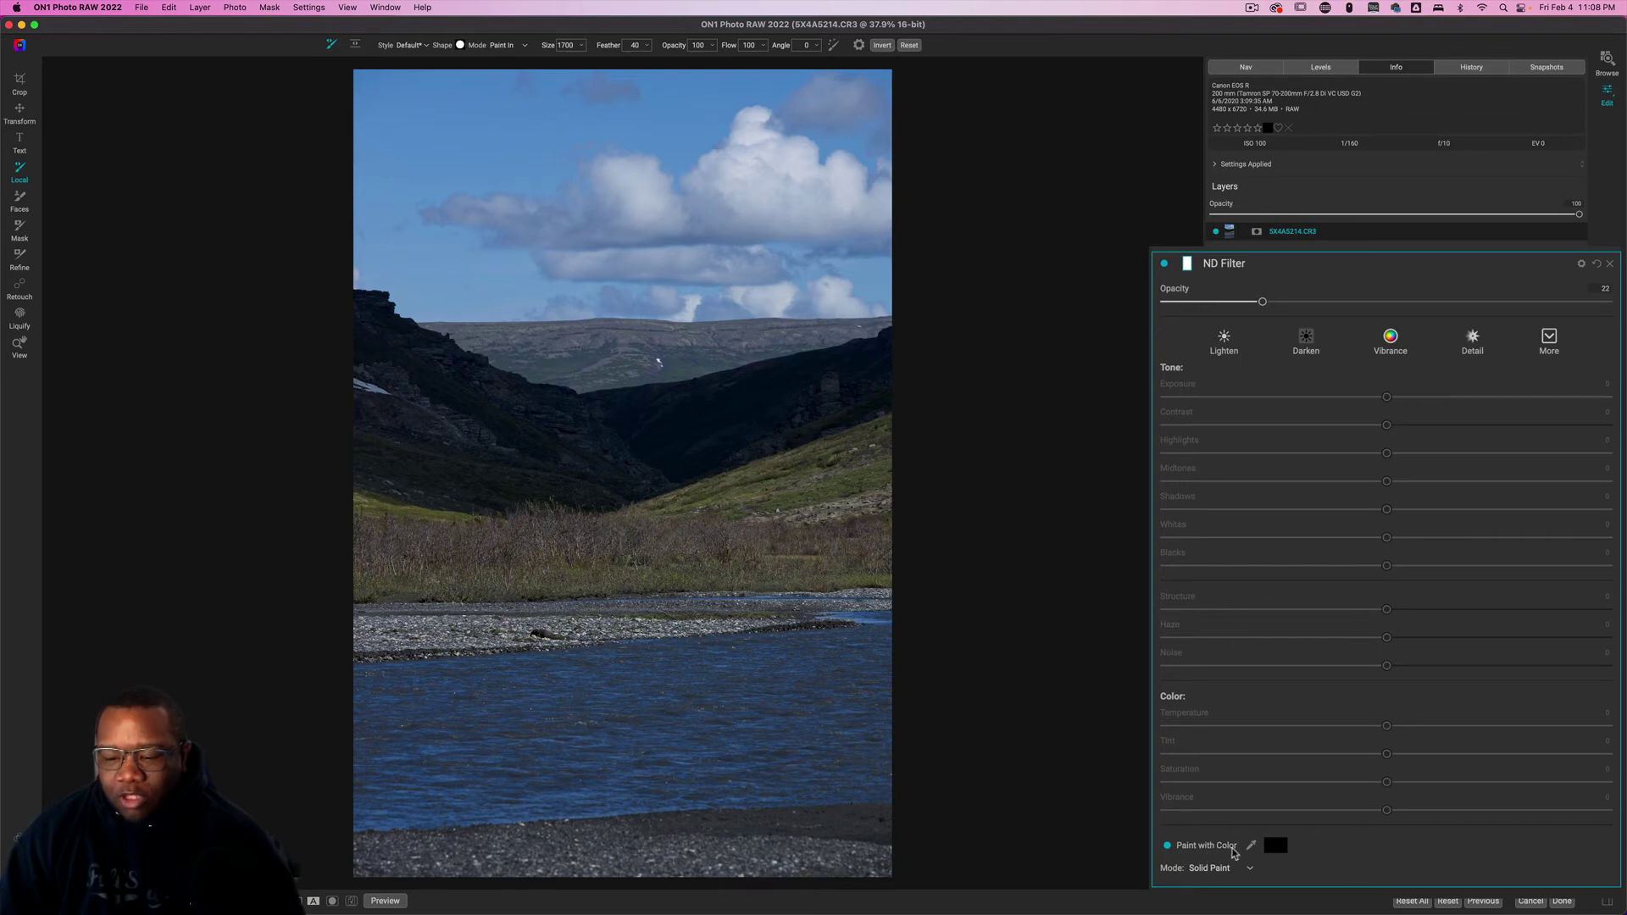
Step: Preview the local ND Filter layer's mask and begin strengthening its opacity
left_click(1281, 846)
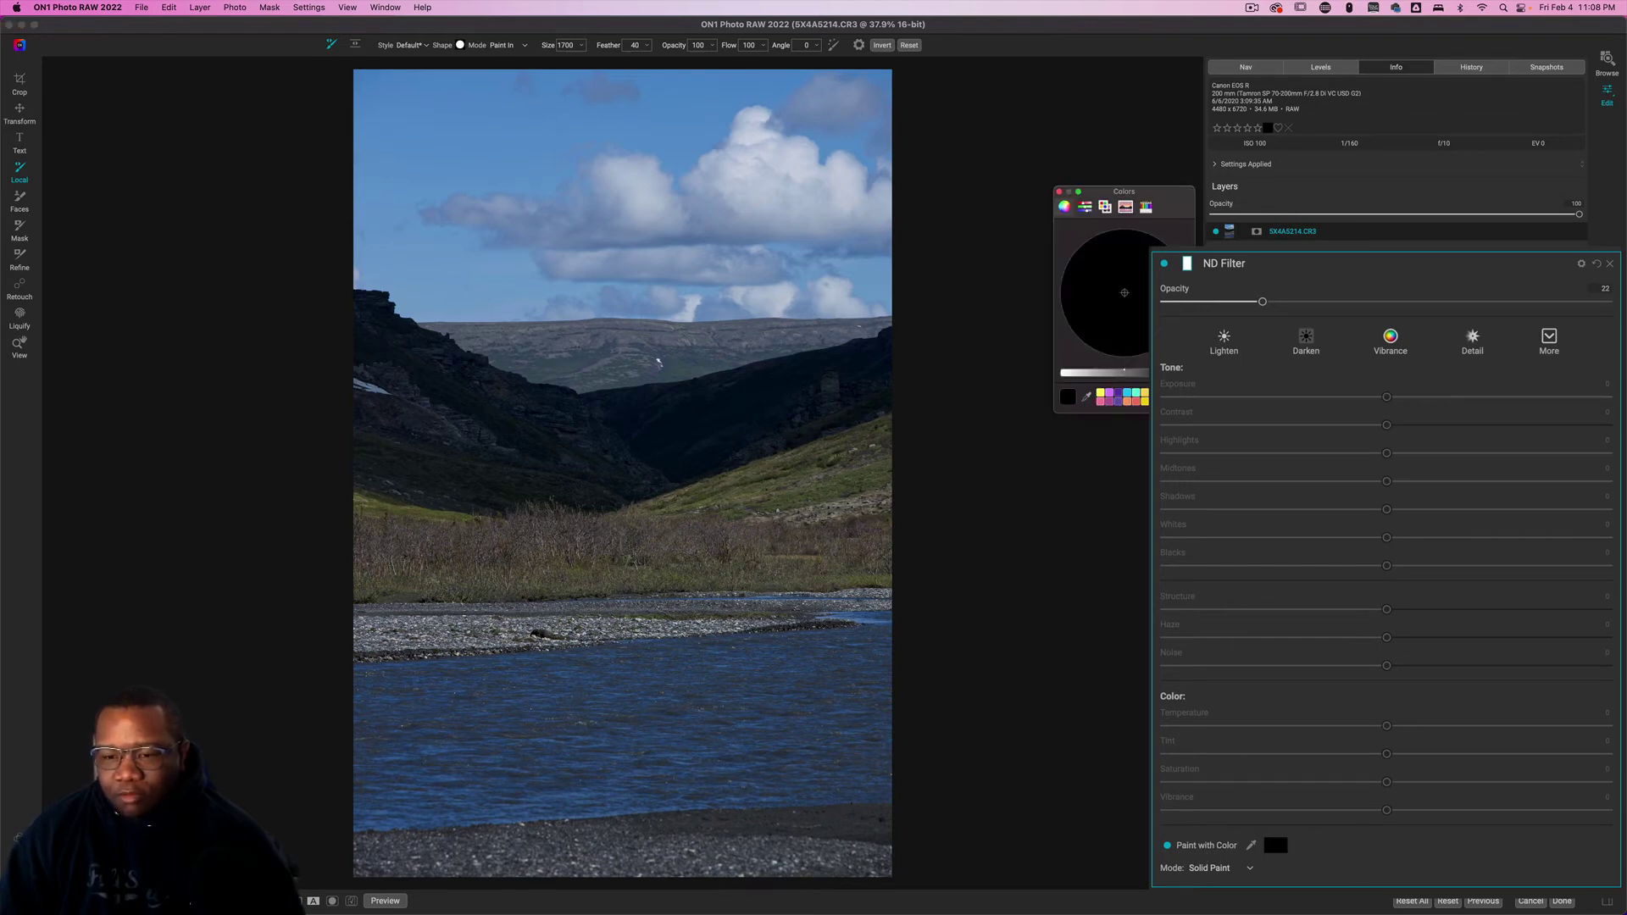
left_click(1059, 192)
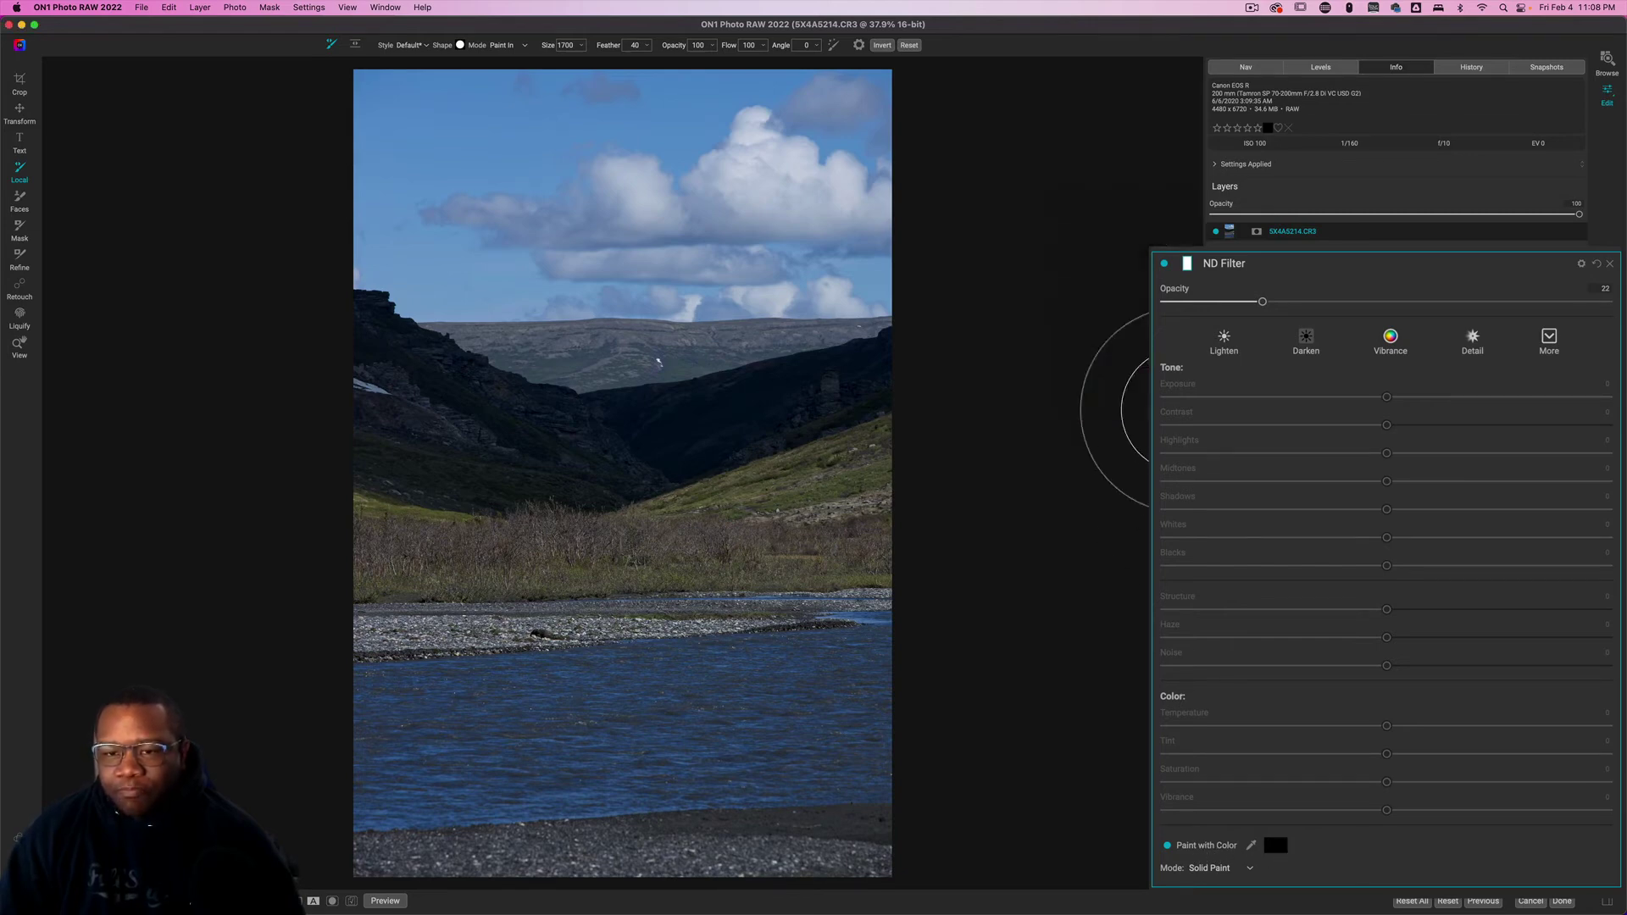
key("o")
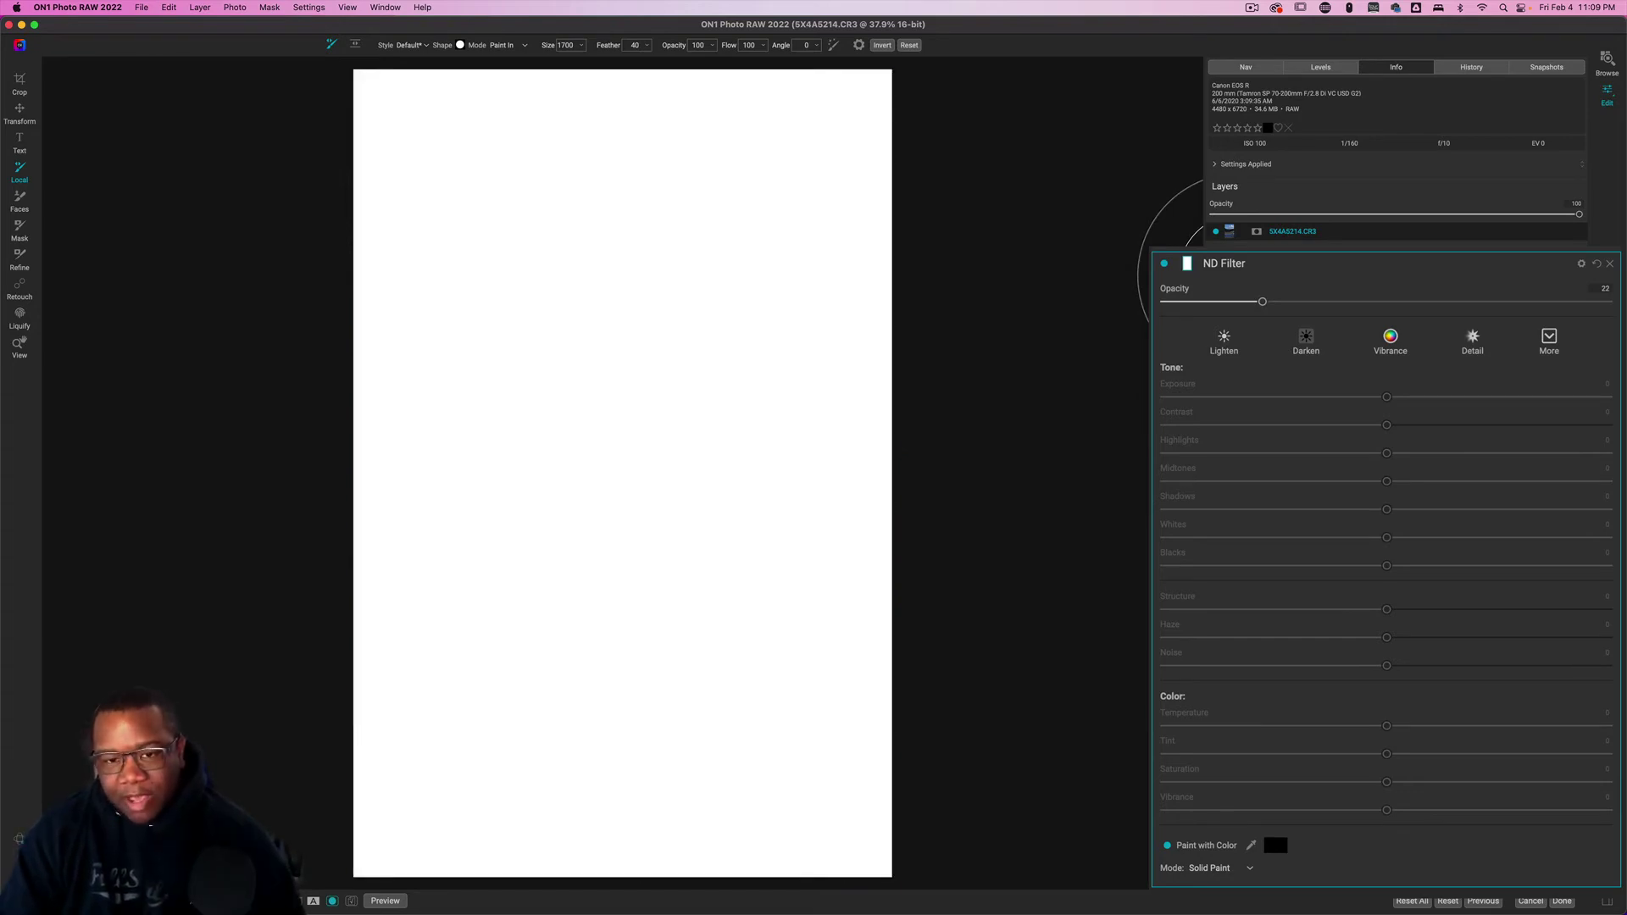
key("o")
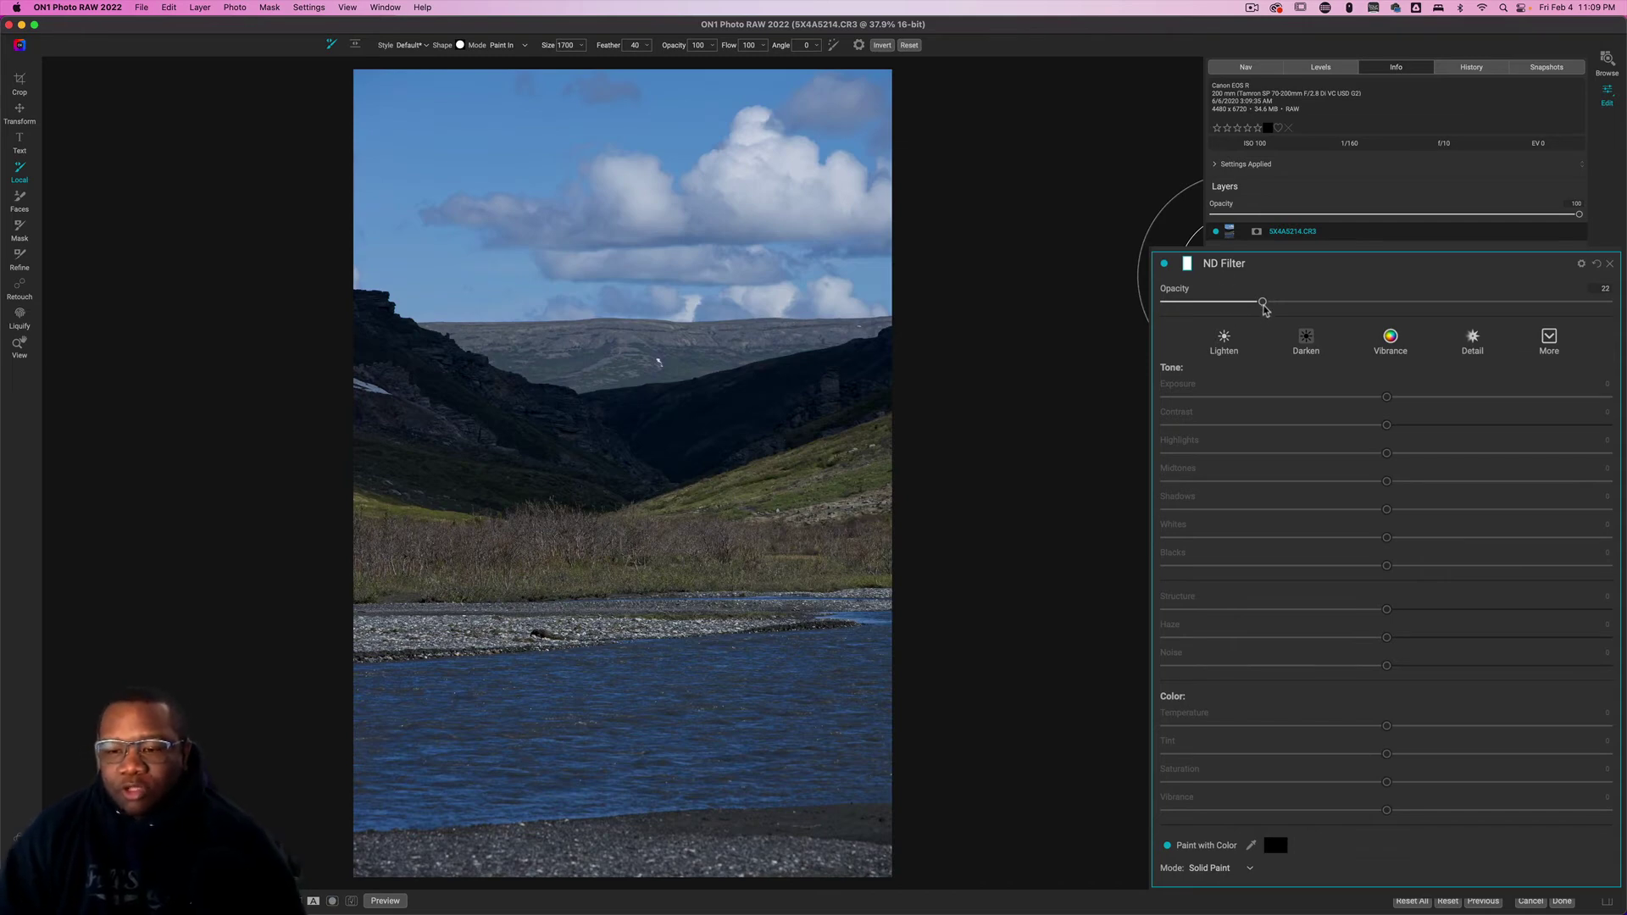
mouse_move(1262, 303)
left_mouse_down()
mouse_move(1343, 305)
mouse_move(1246, 313)
left_mouse_up()
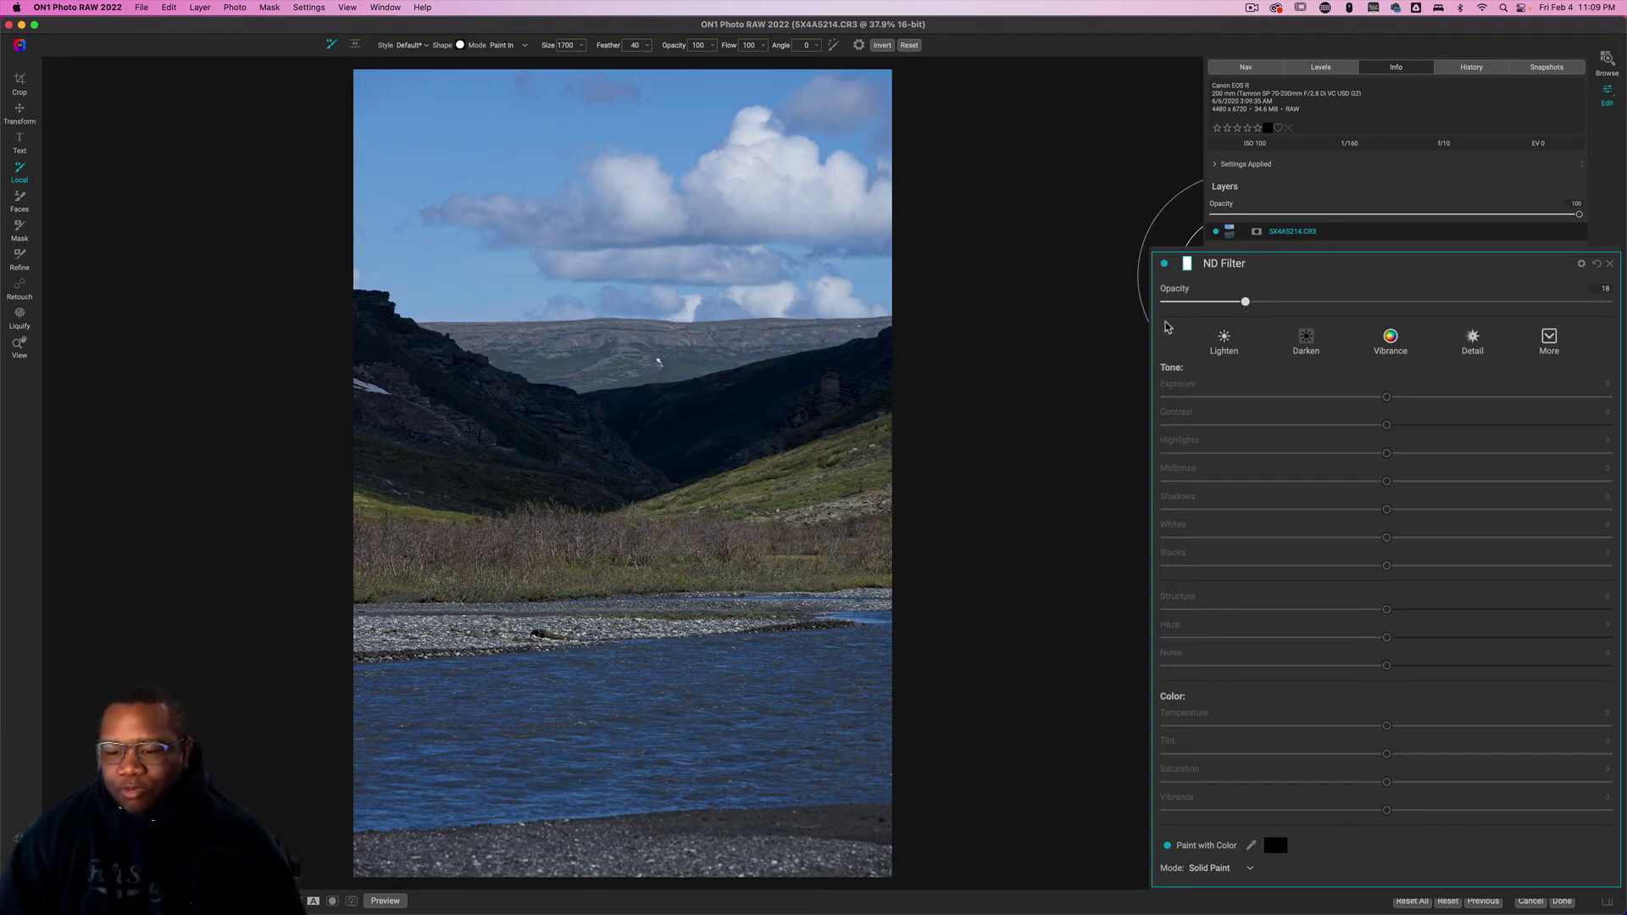
Step: Set the layer to Classic mode, opacity 62 and exposure -0.45, then switch it off
left_click(1247, 869)
left_click(1258, 877)
left_click_drag(1245, 302, 1439, 303)
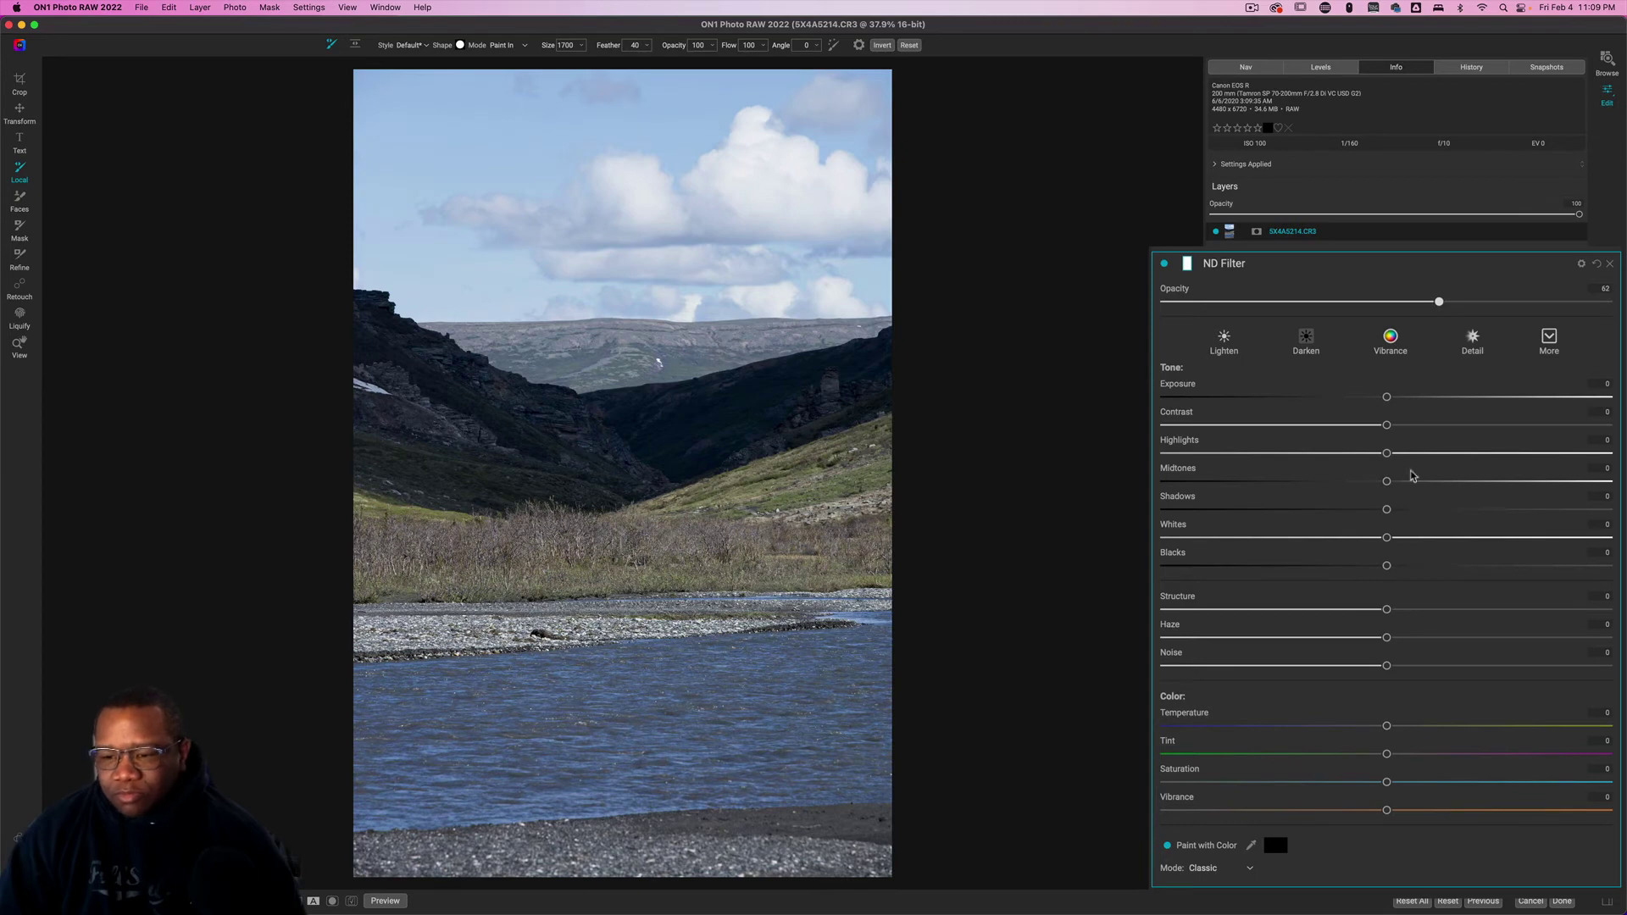
mouse_move(1387, 398)
left_mouse_down()
mouse_move(1349, 403)
mouse_move(1370, 399)
left_mouse_up()
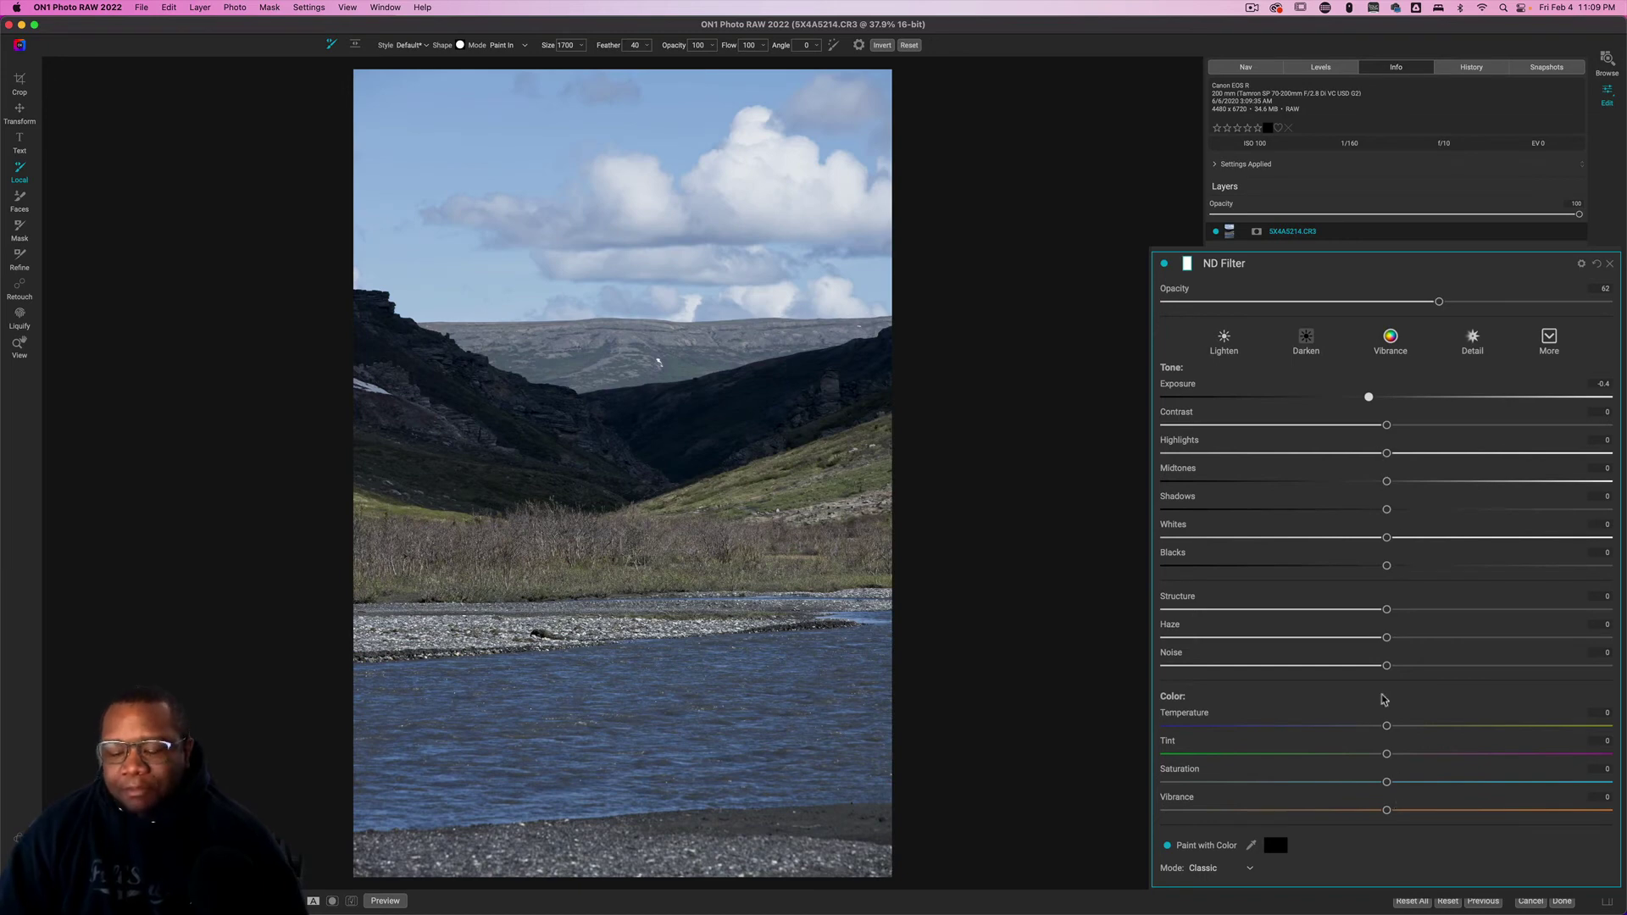
left_click(1249, 869)
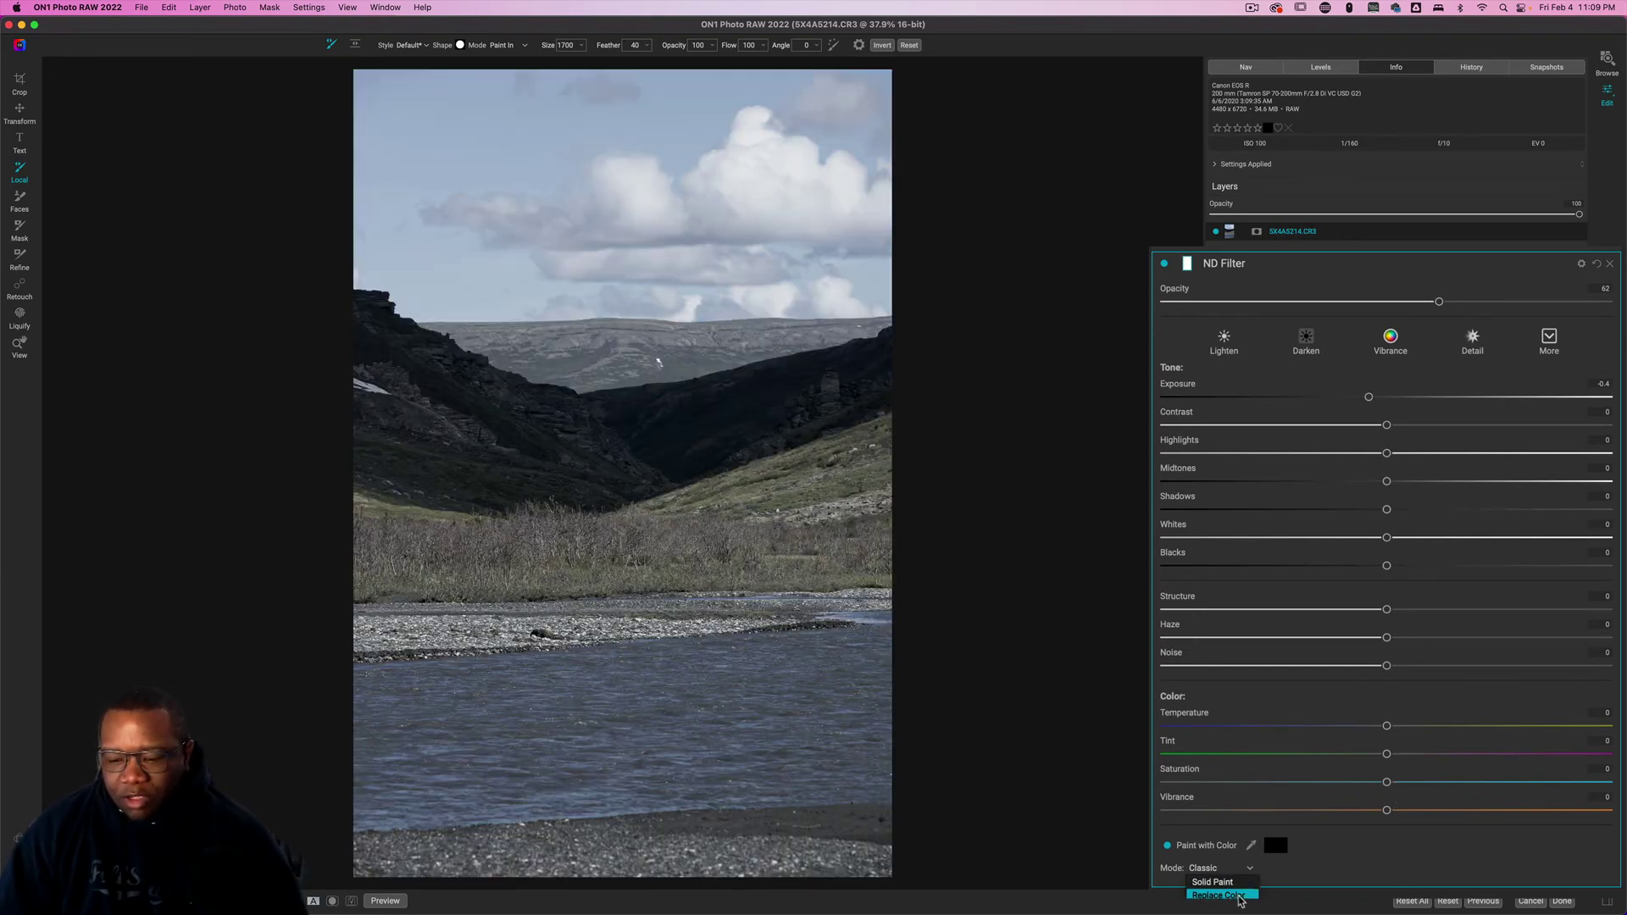
left_click(1398, 863)
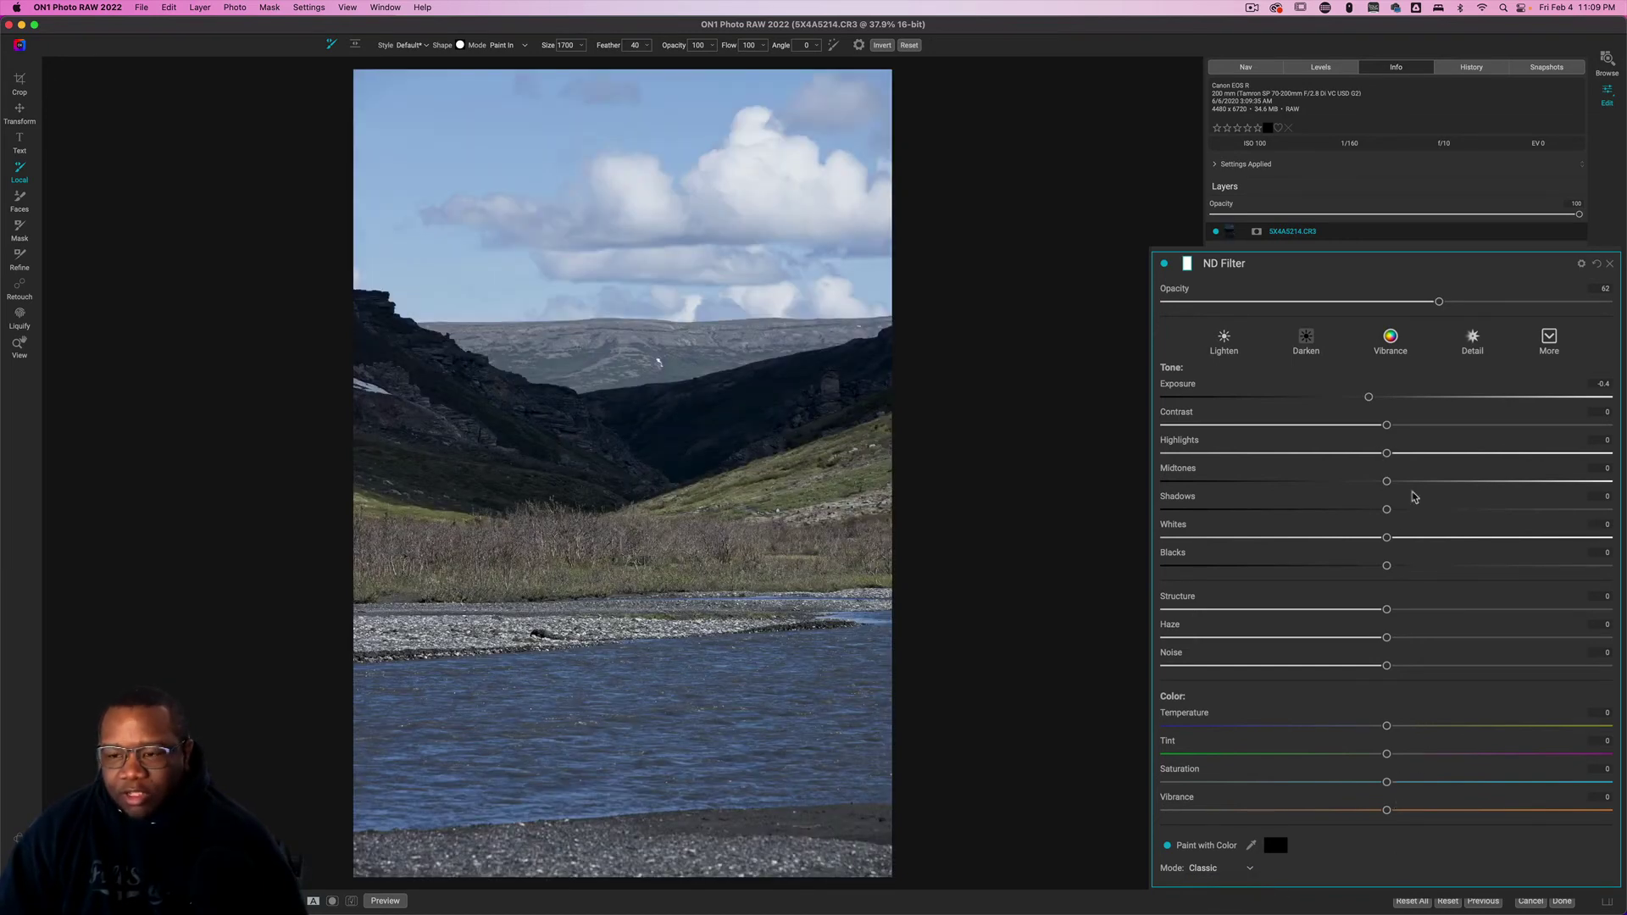
left_click(1559, 263)
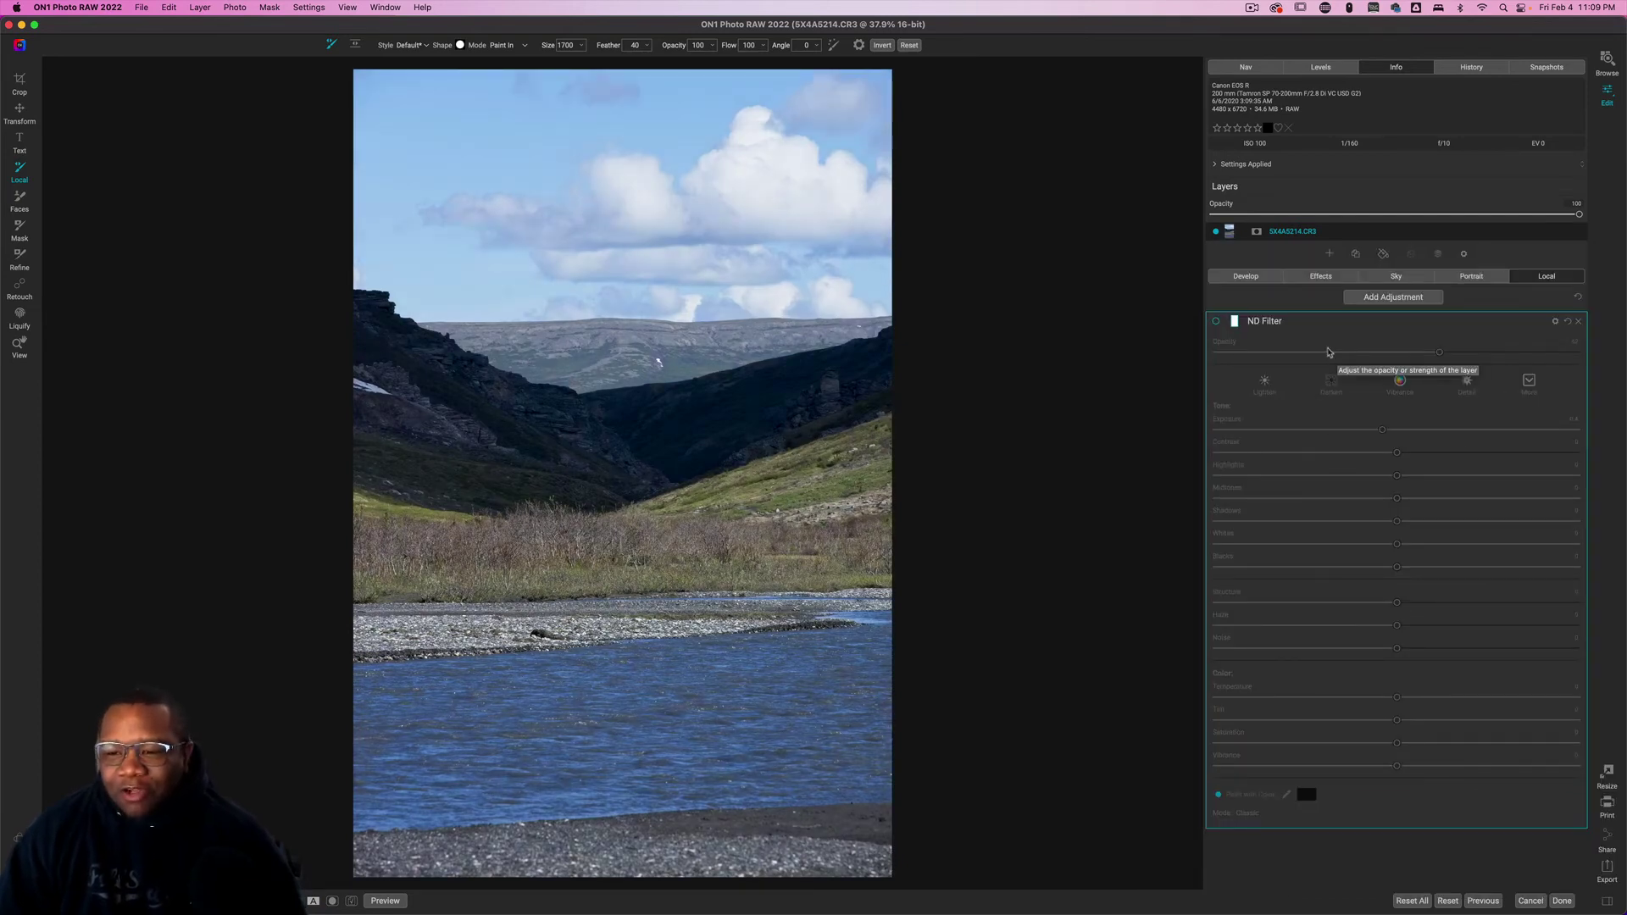
Step: Re-enable the ND Grad effect with Amount about 41 and Polarizer 13
left_click(1310, 280)
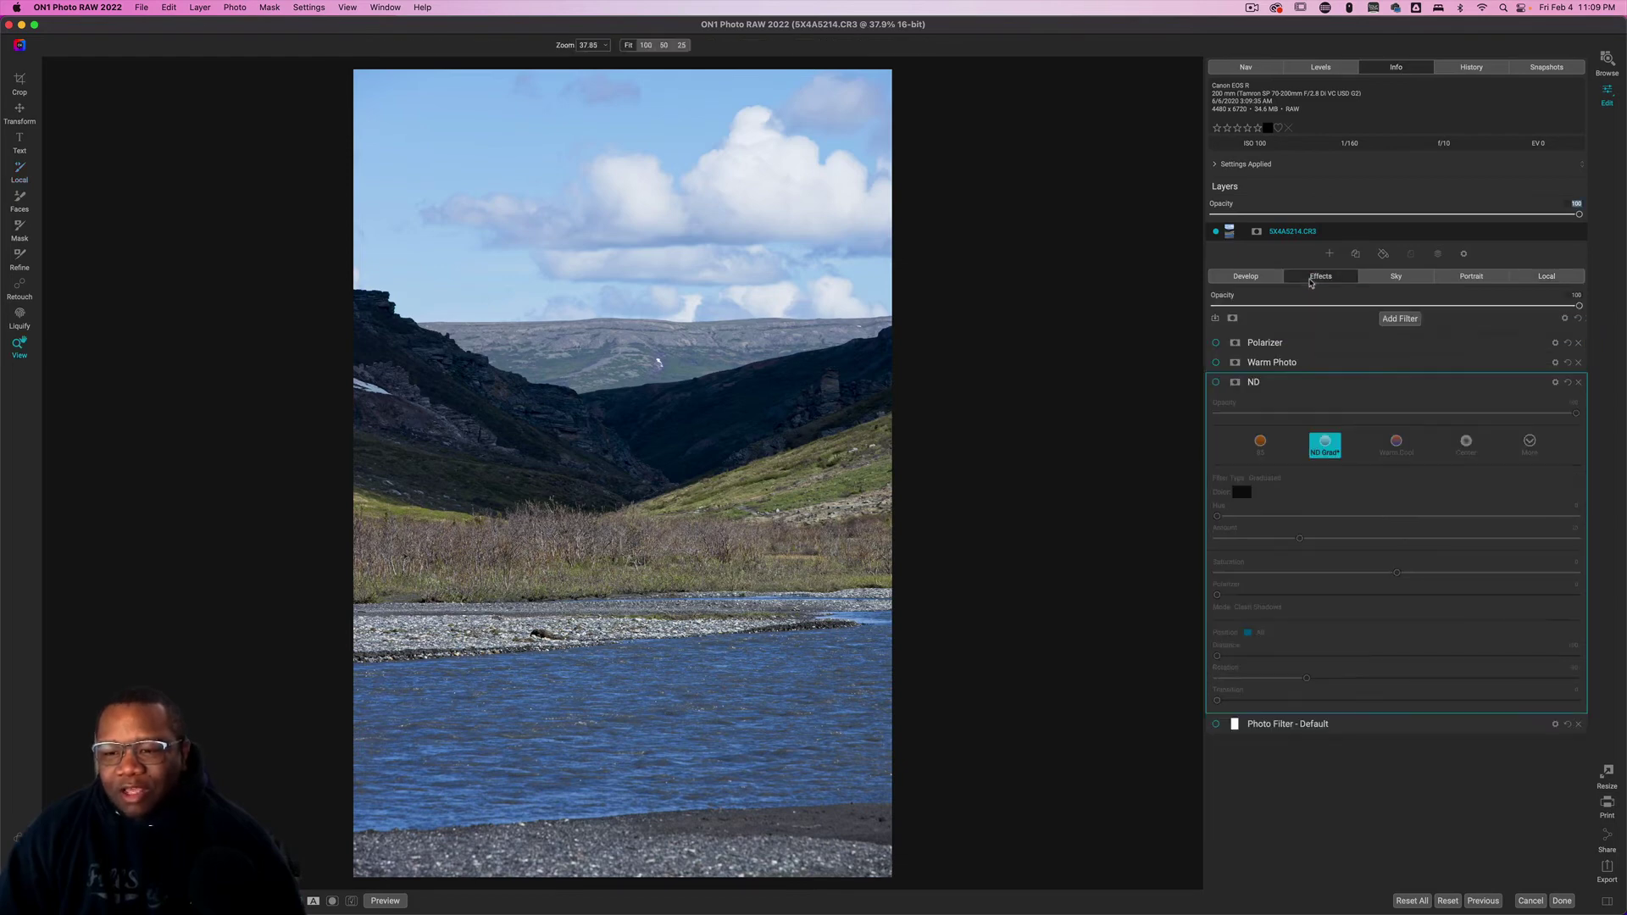
left_click(1216, 383)
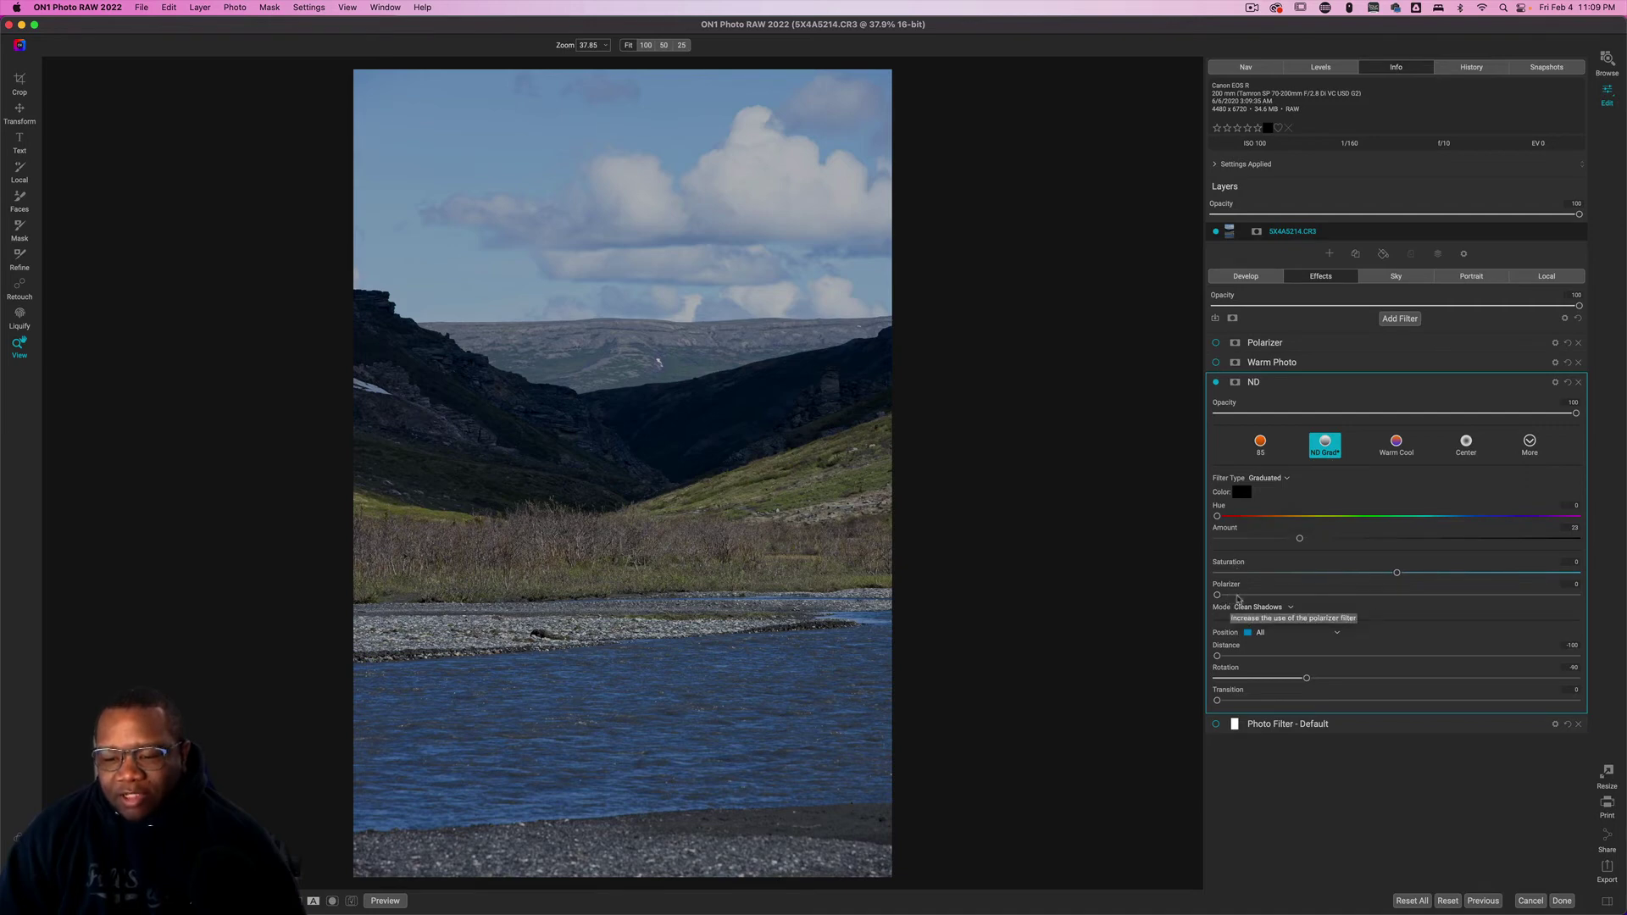
left_click(1311, 595)
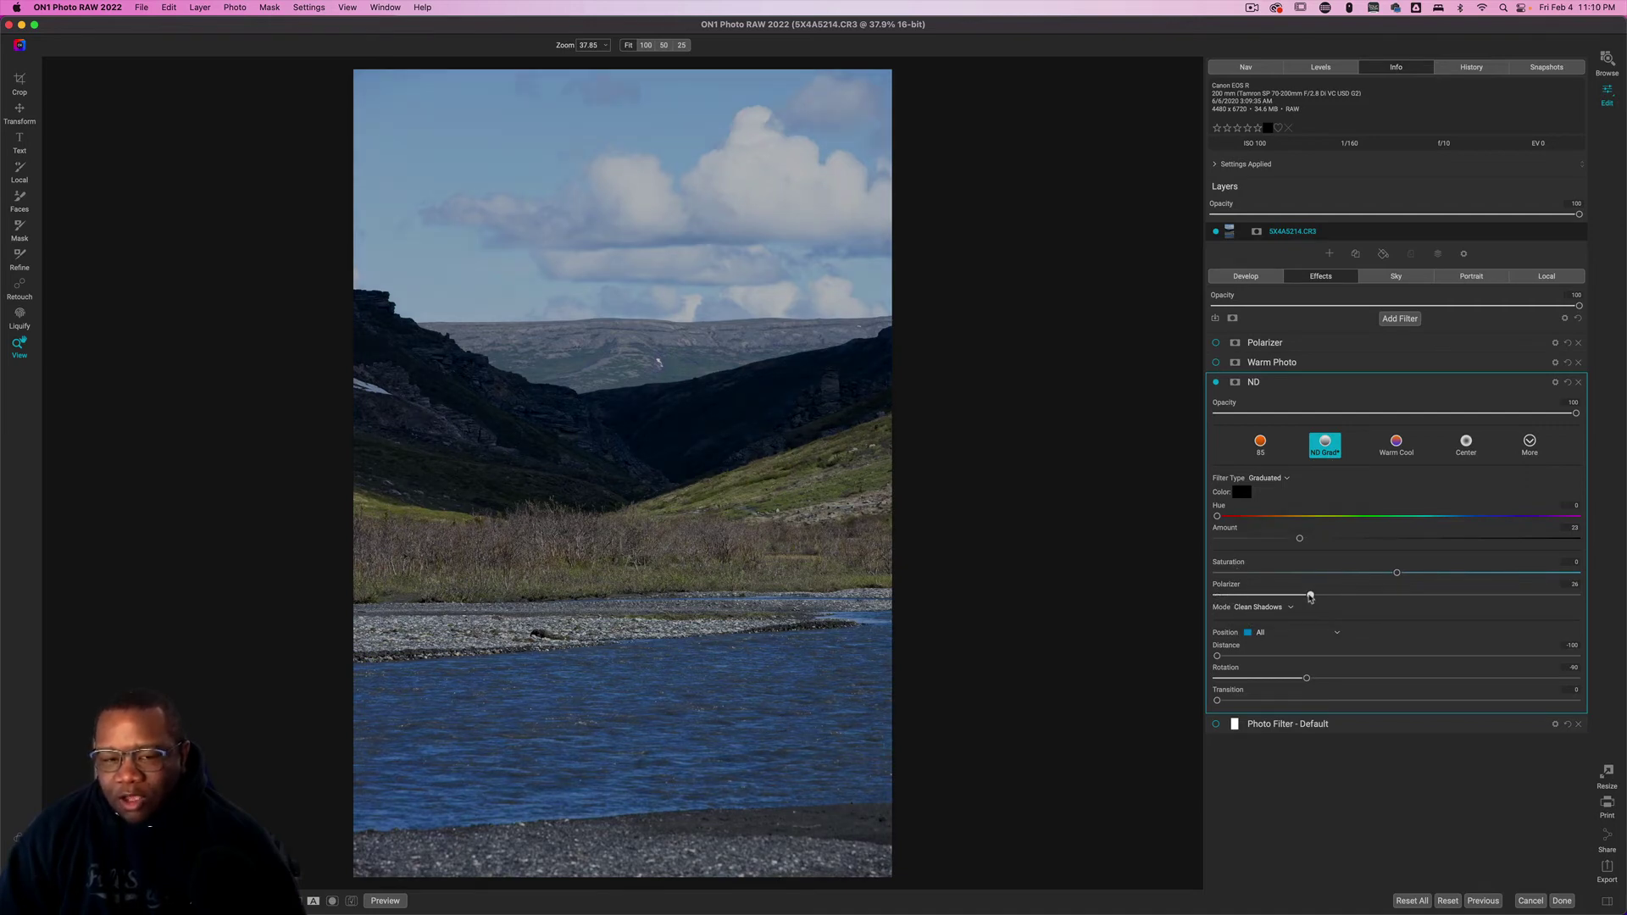
left_click_drag(1301, 543, 1362, 545)
left_click_drag(1330, 597, 1263, 597)
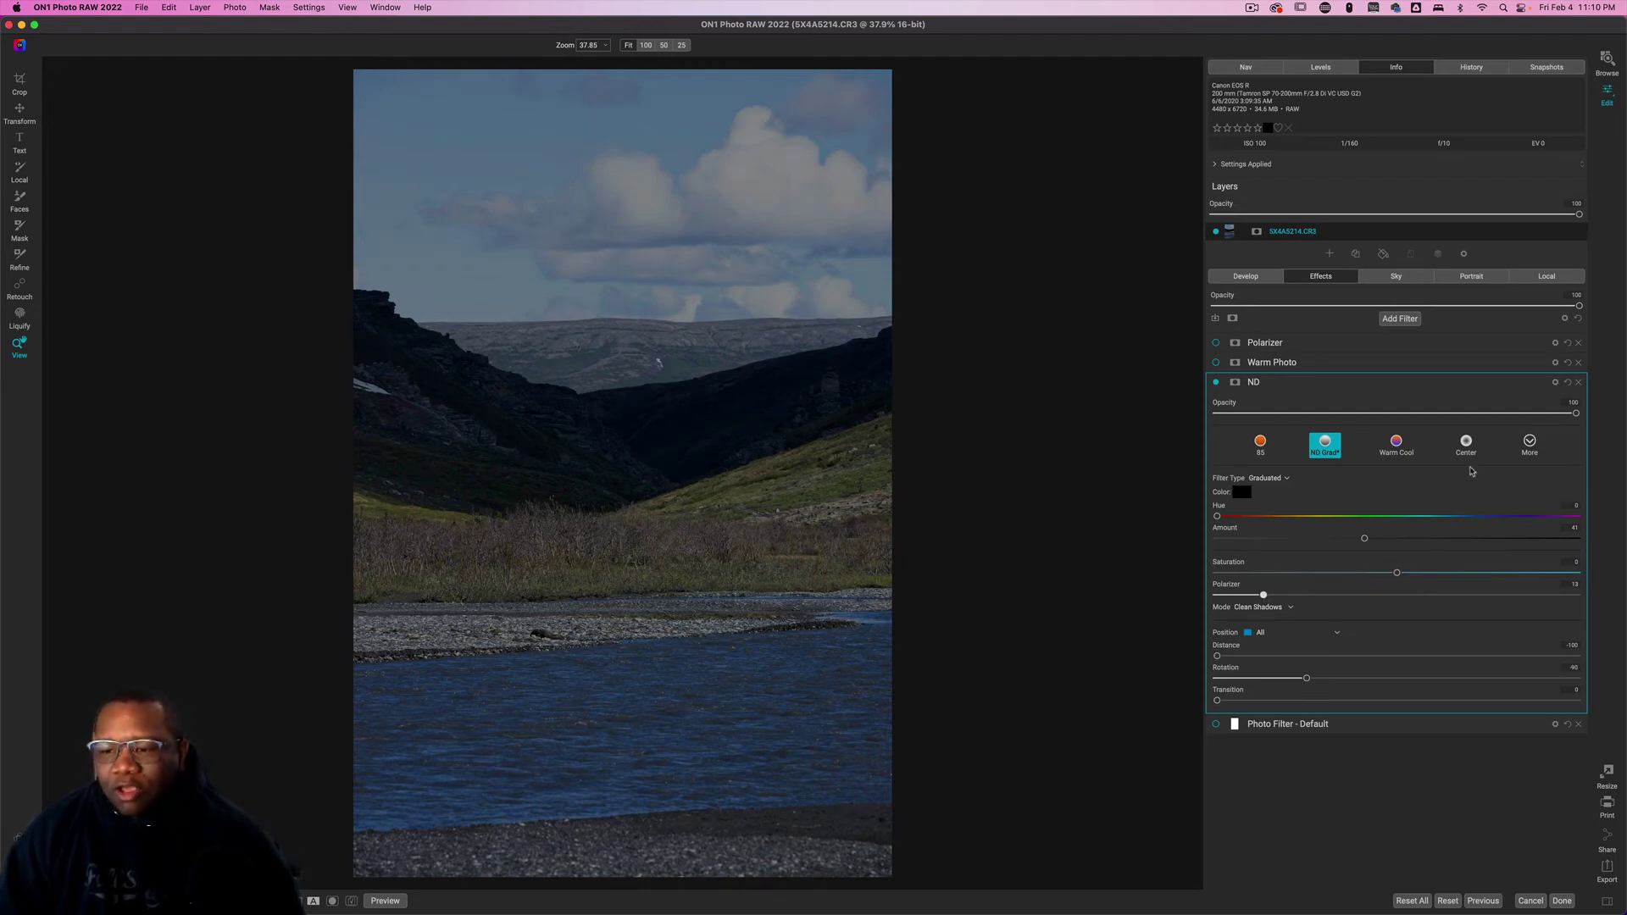
Step: Fade the ND filter's opacity down to 8
left_click(1429, 412)
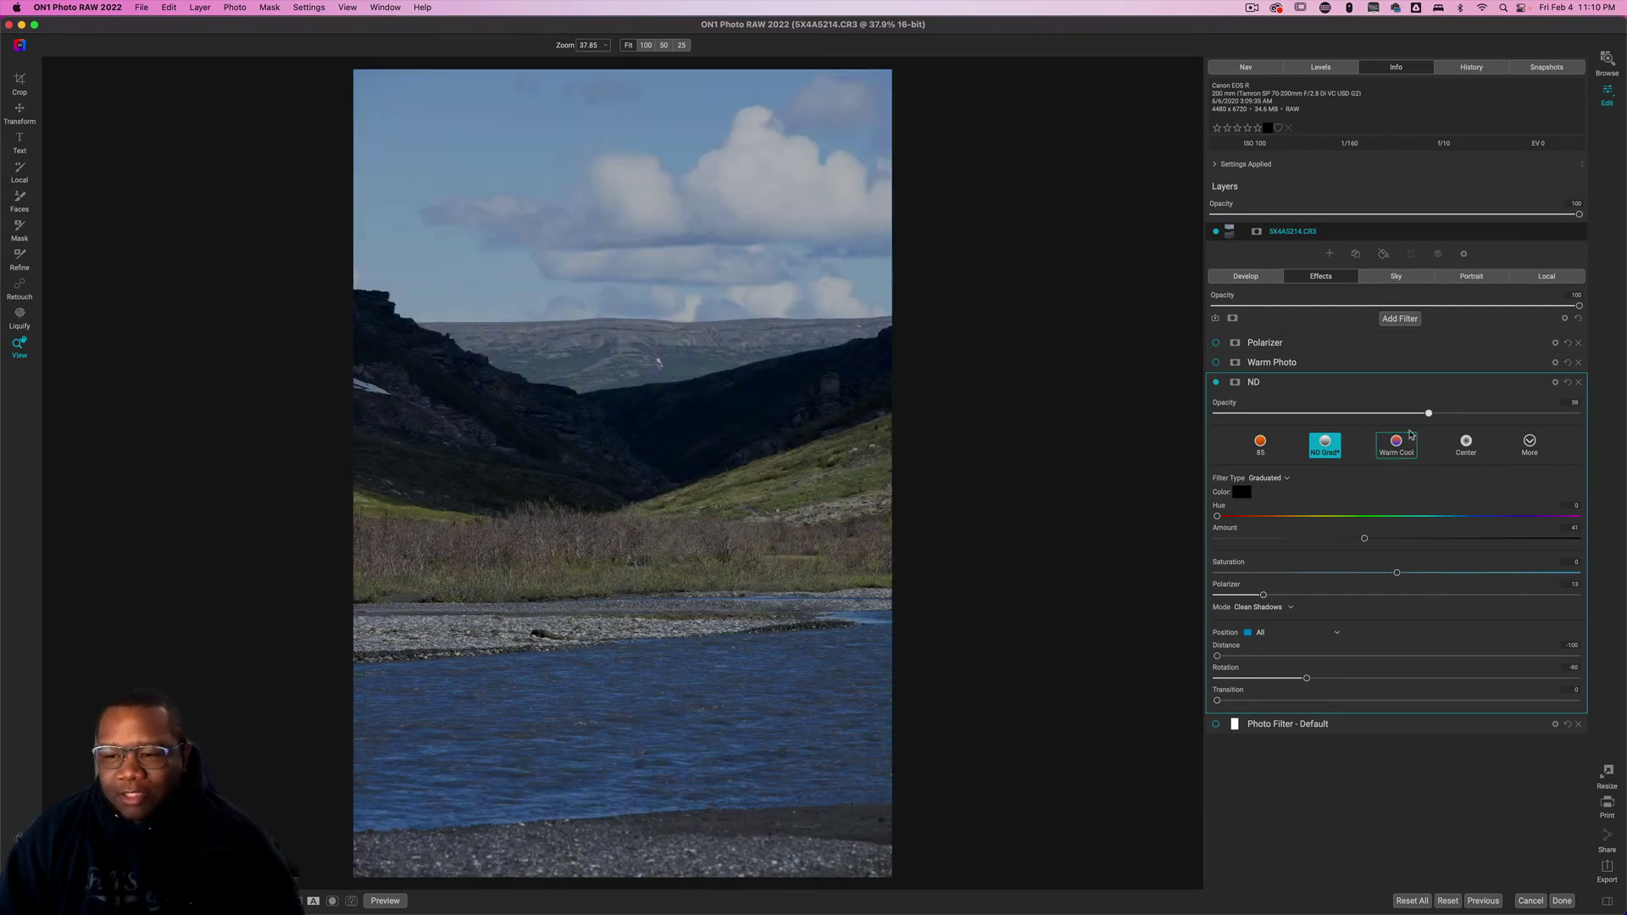
left_click_drag(1429, 415, 1598, 423)
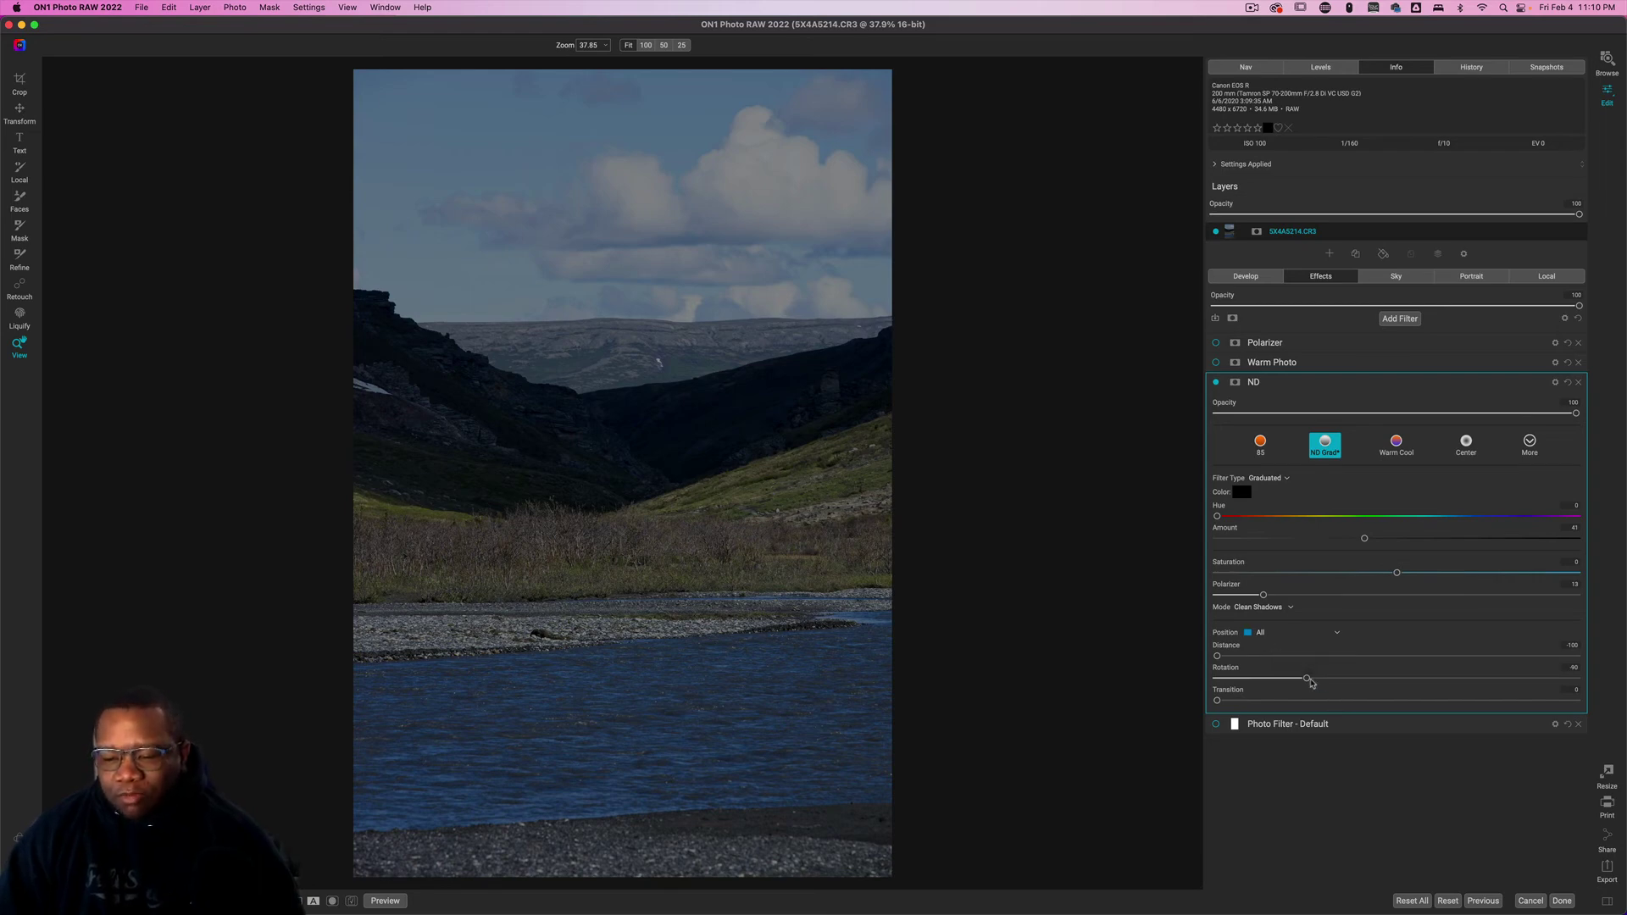
Step: Turn off the ND filter and enable Warm Photo with the 85 preset: Solid orange, Hue 30, Amount 33
left_click(1216, 382)
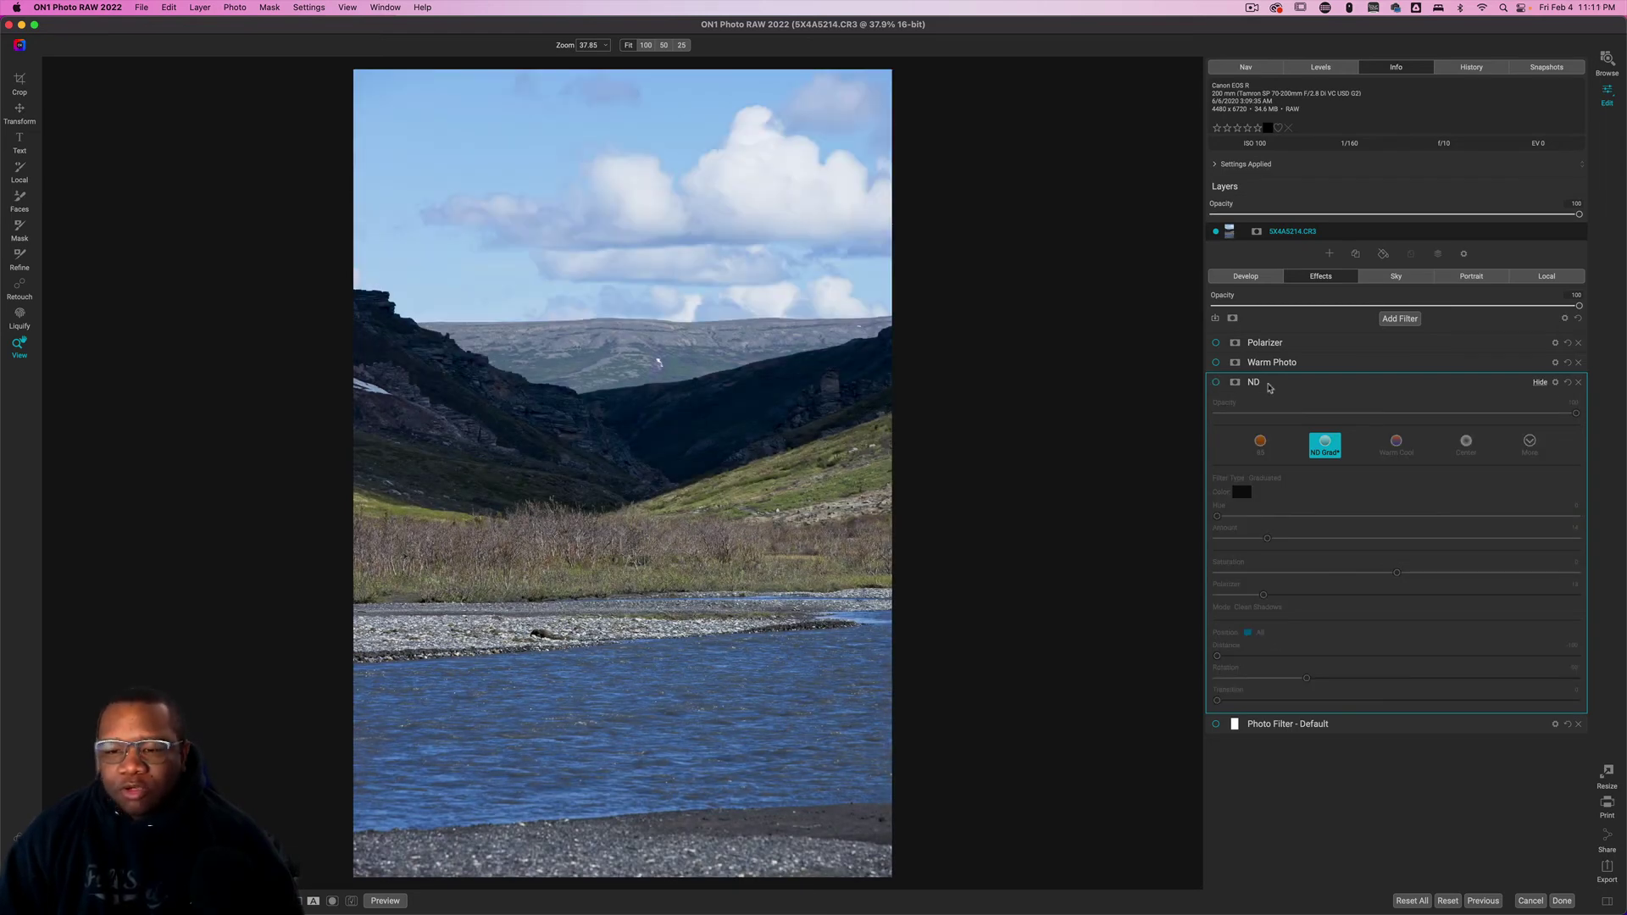
left_click(1269, 386)
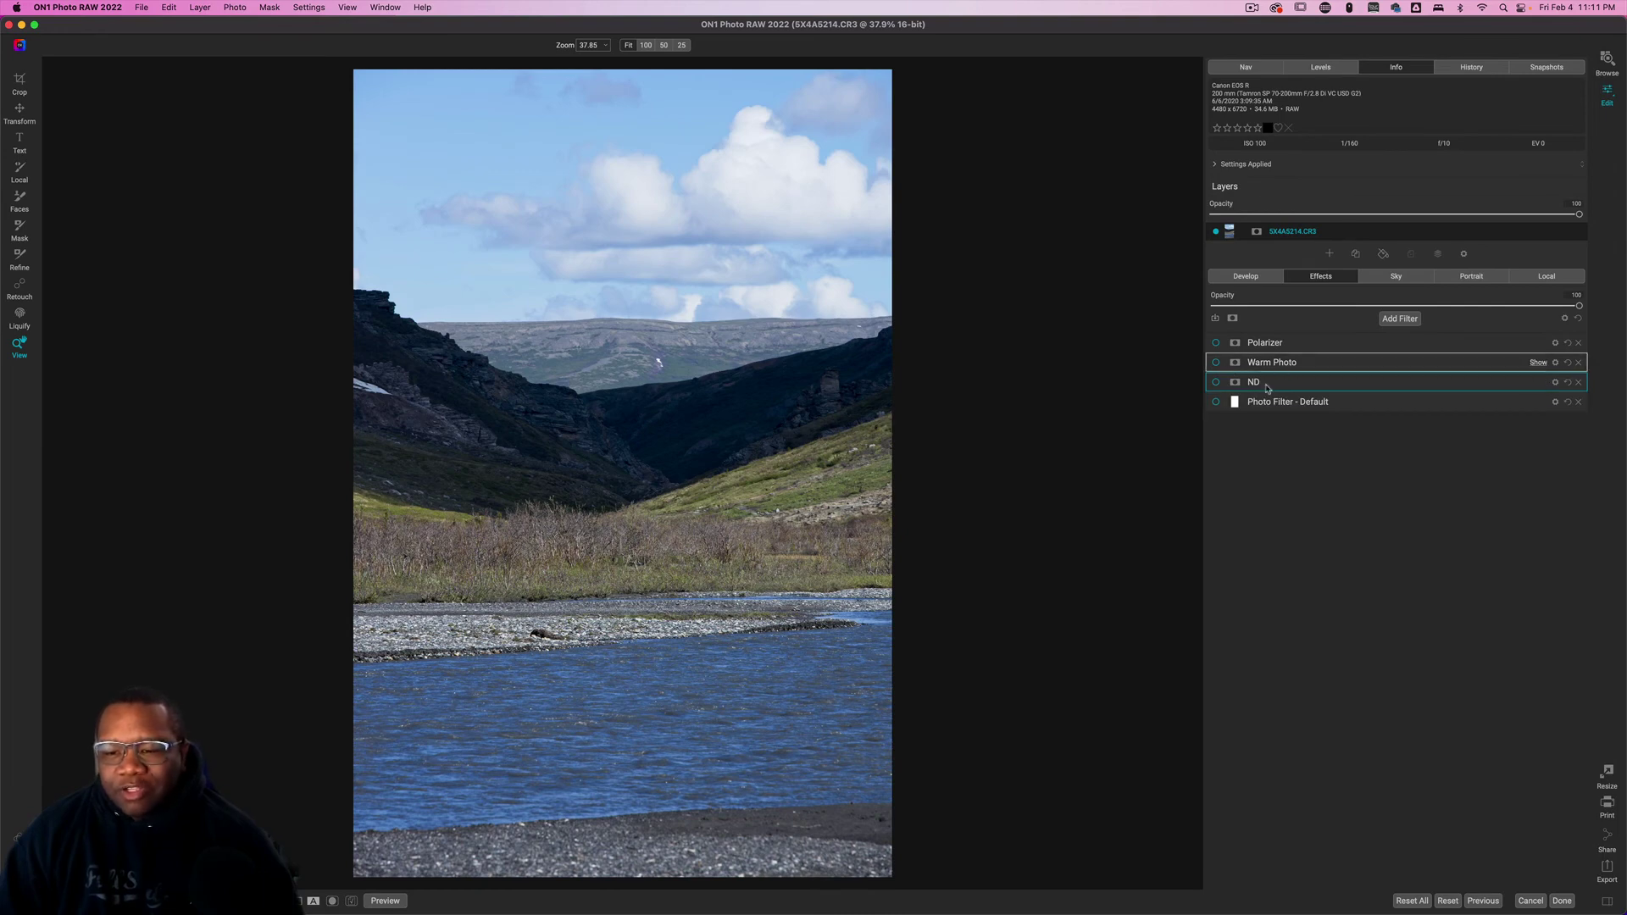
left_click(1265, 363)
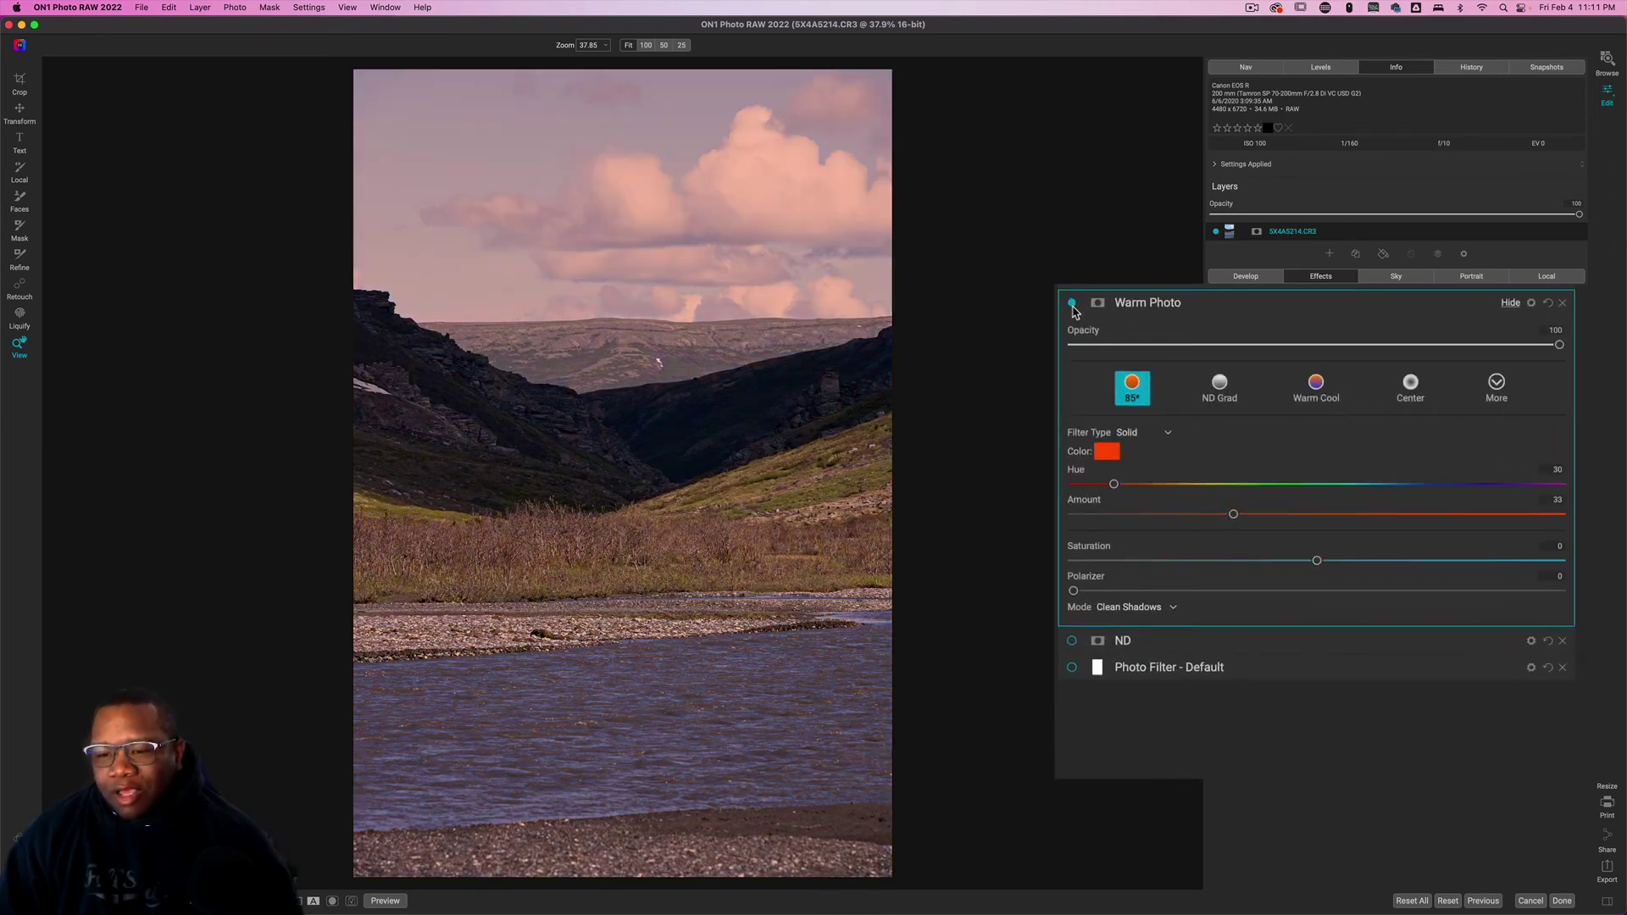
left_click(1261, 426)
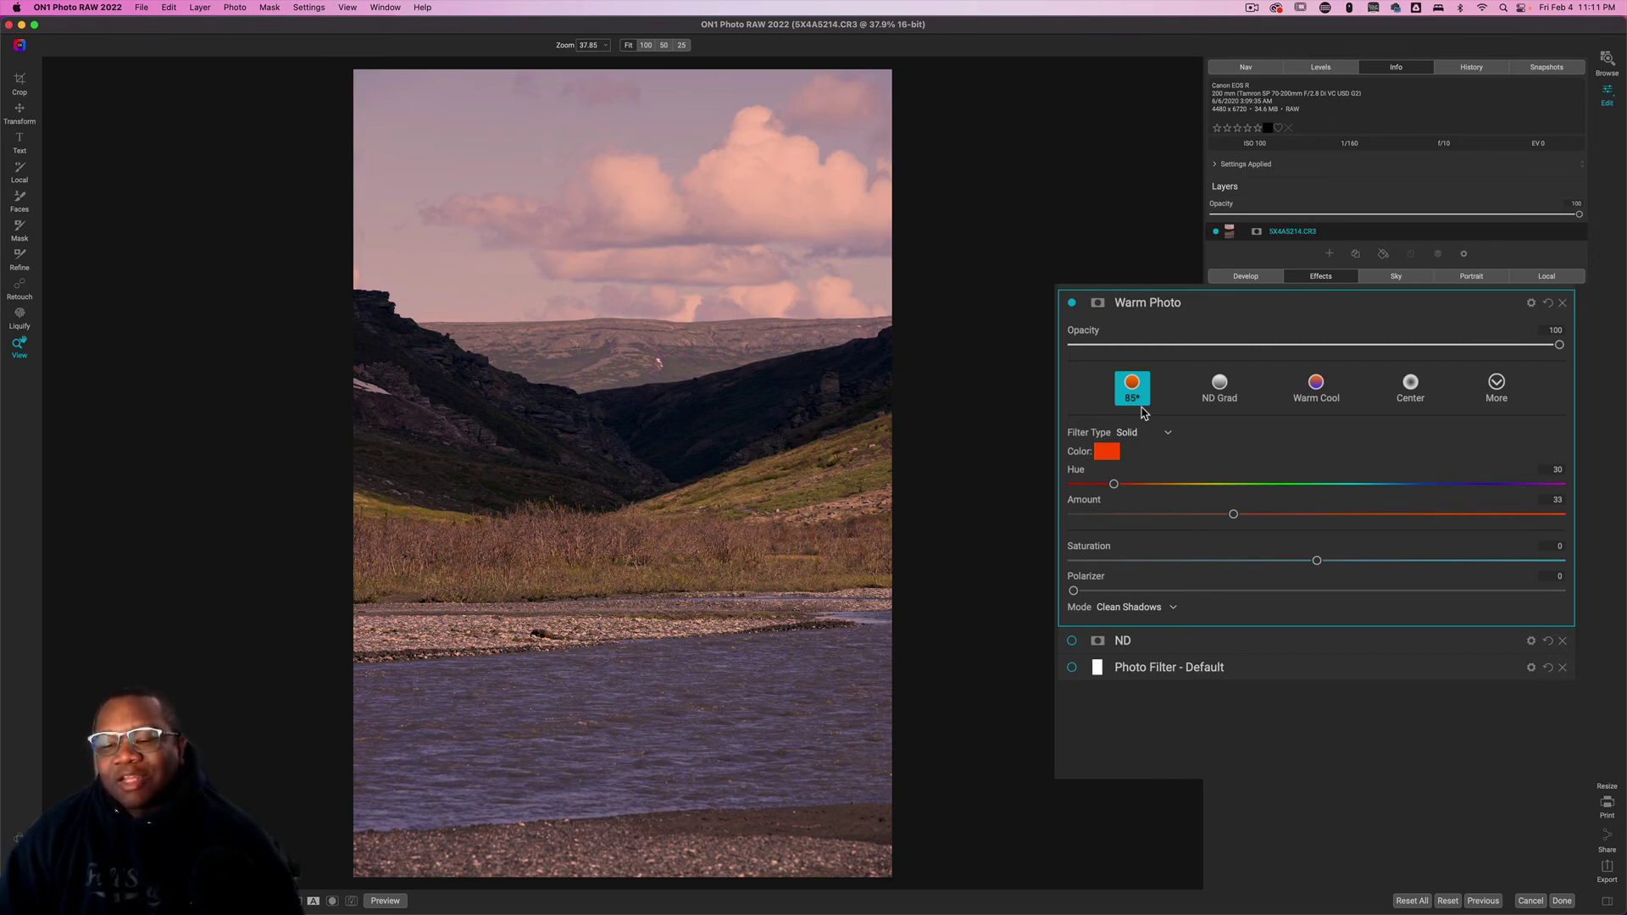
left_click(1497, 385)
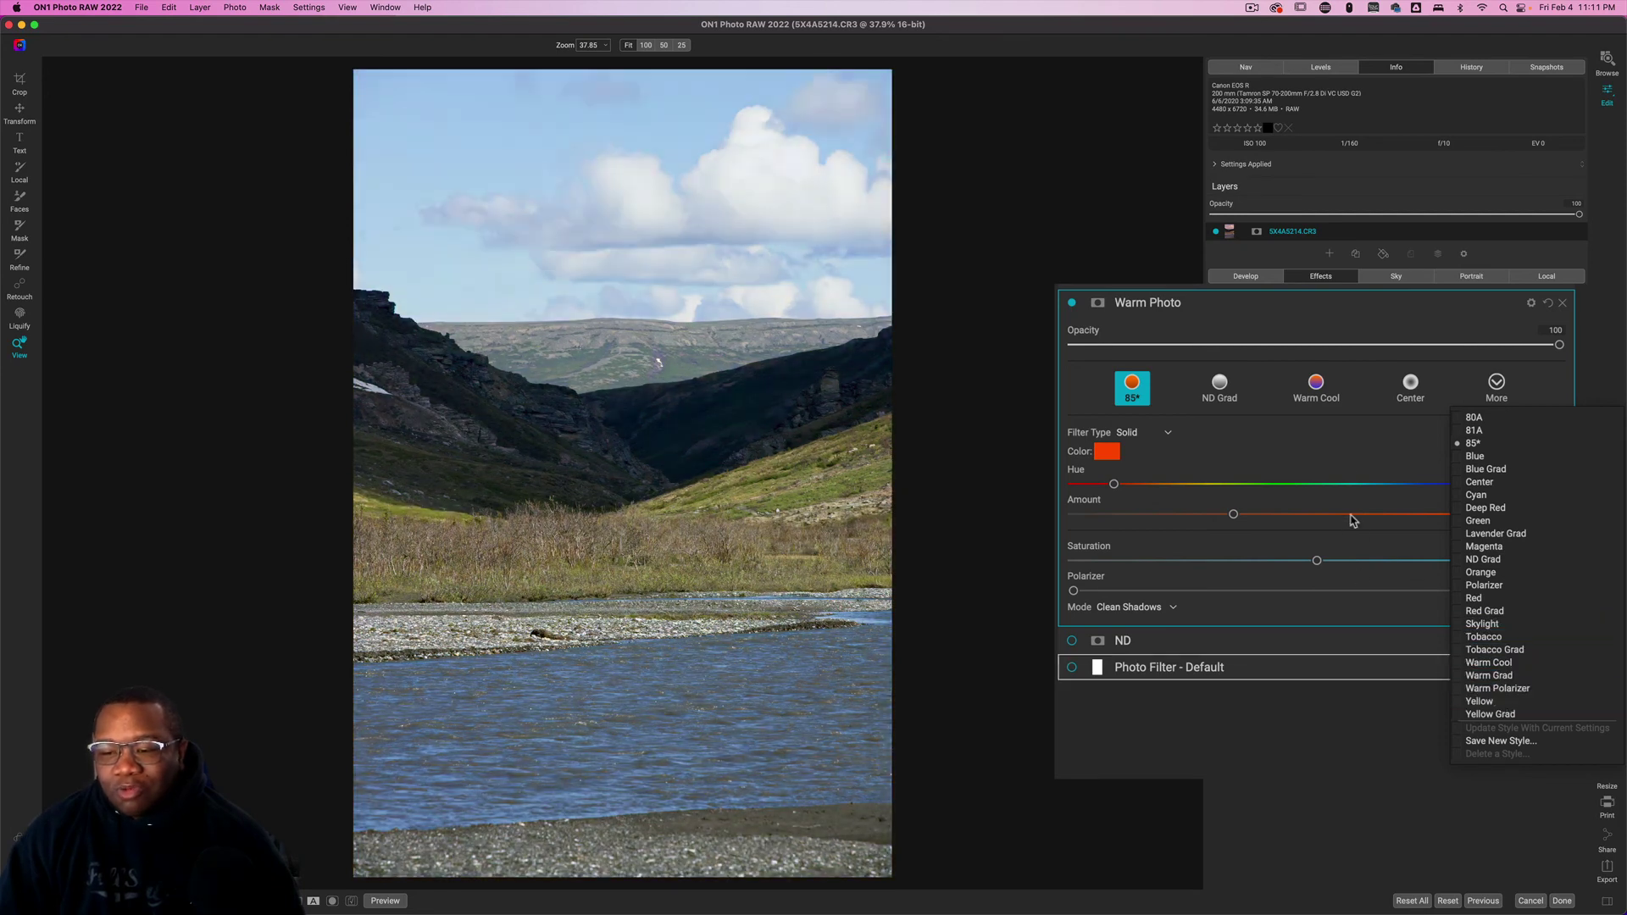
Step: Add Polarizer 27 to Warm Photo, compare it toggled off and on, then reset Polarizer to 0
left_click(1349, 459)
left_click(1494, 388)
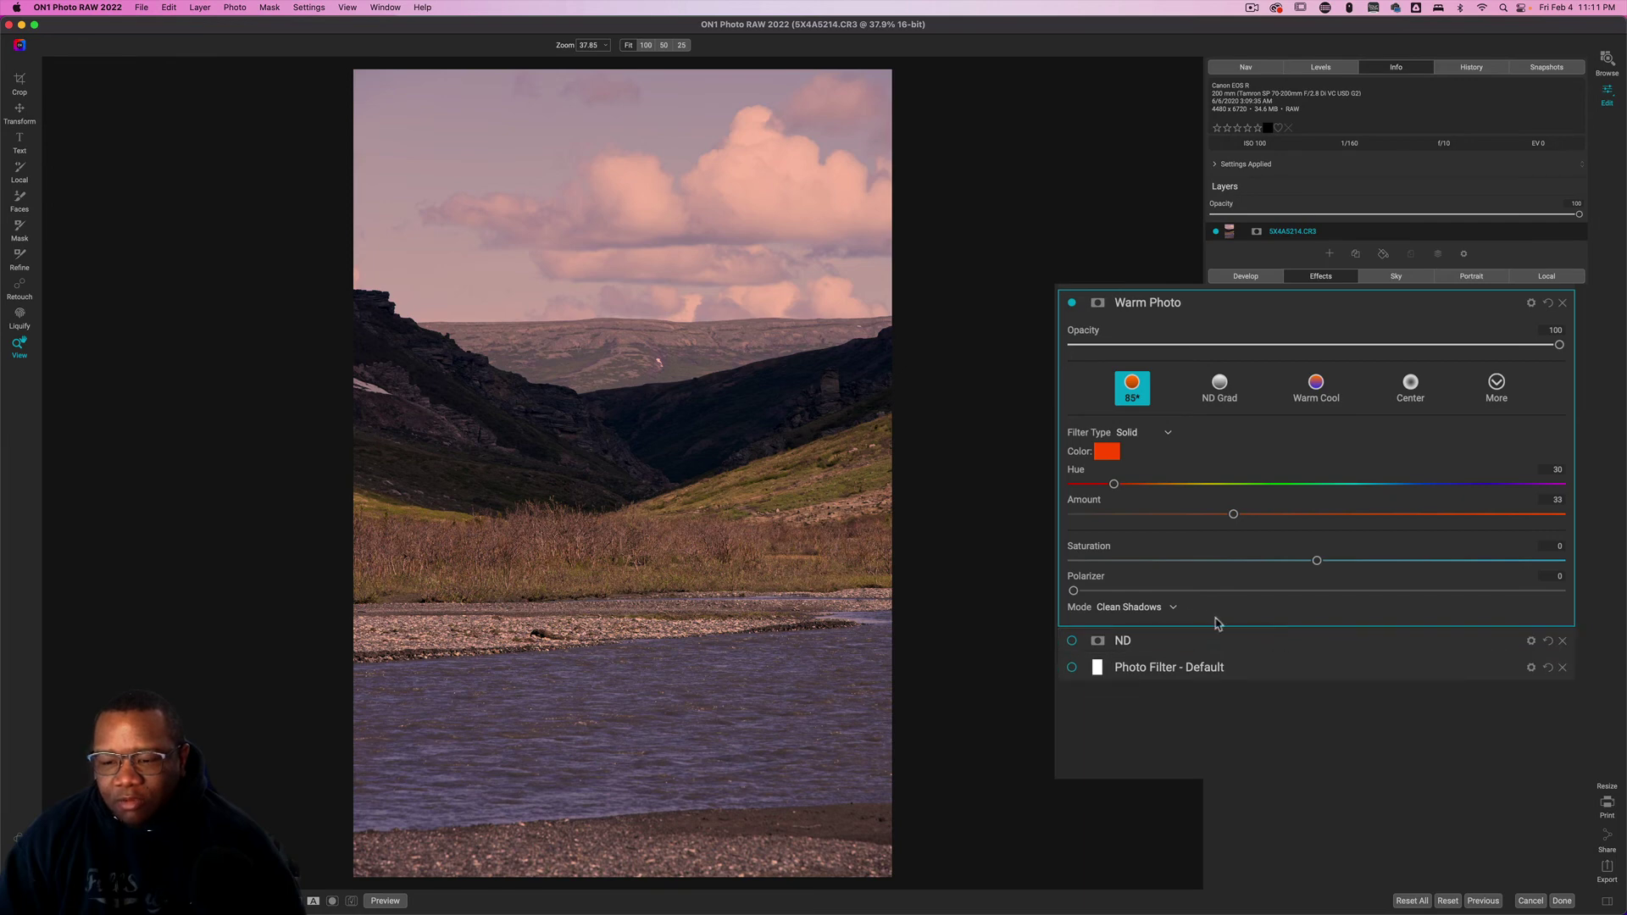
left_click_drag(1074, 593, 1205, 596)
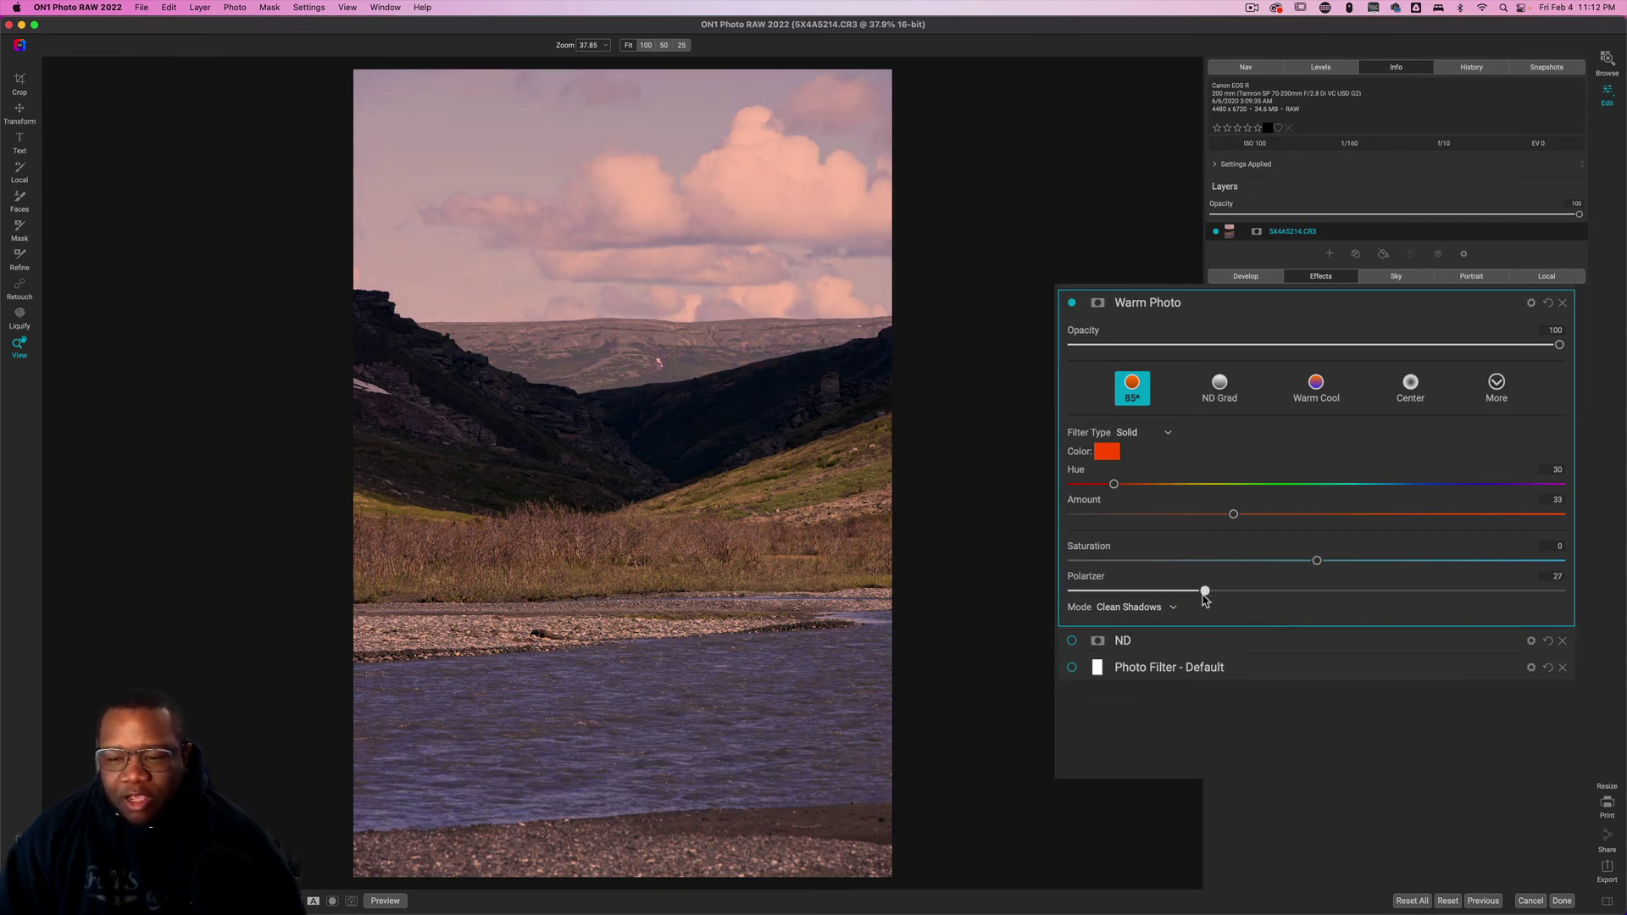
left_click(1072, 303)
left_click(1072, 303)
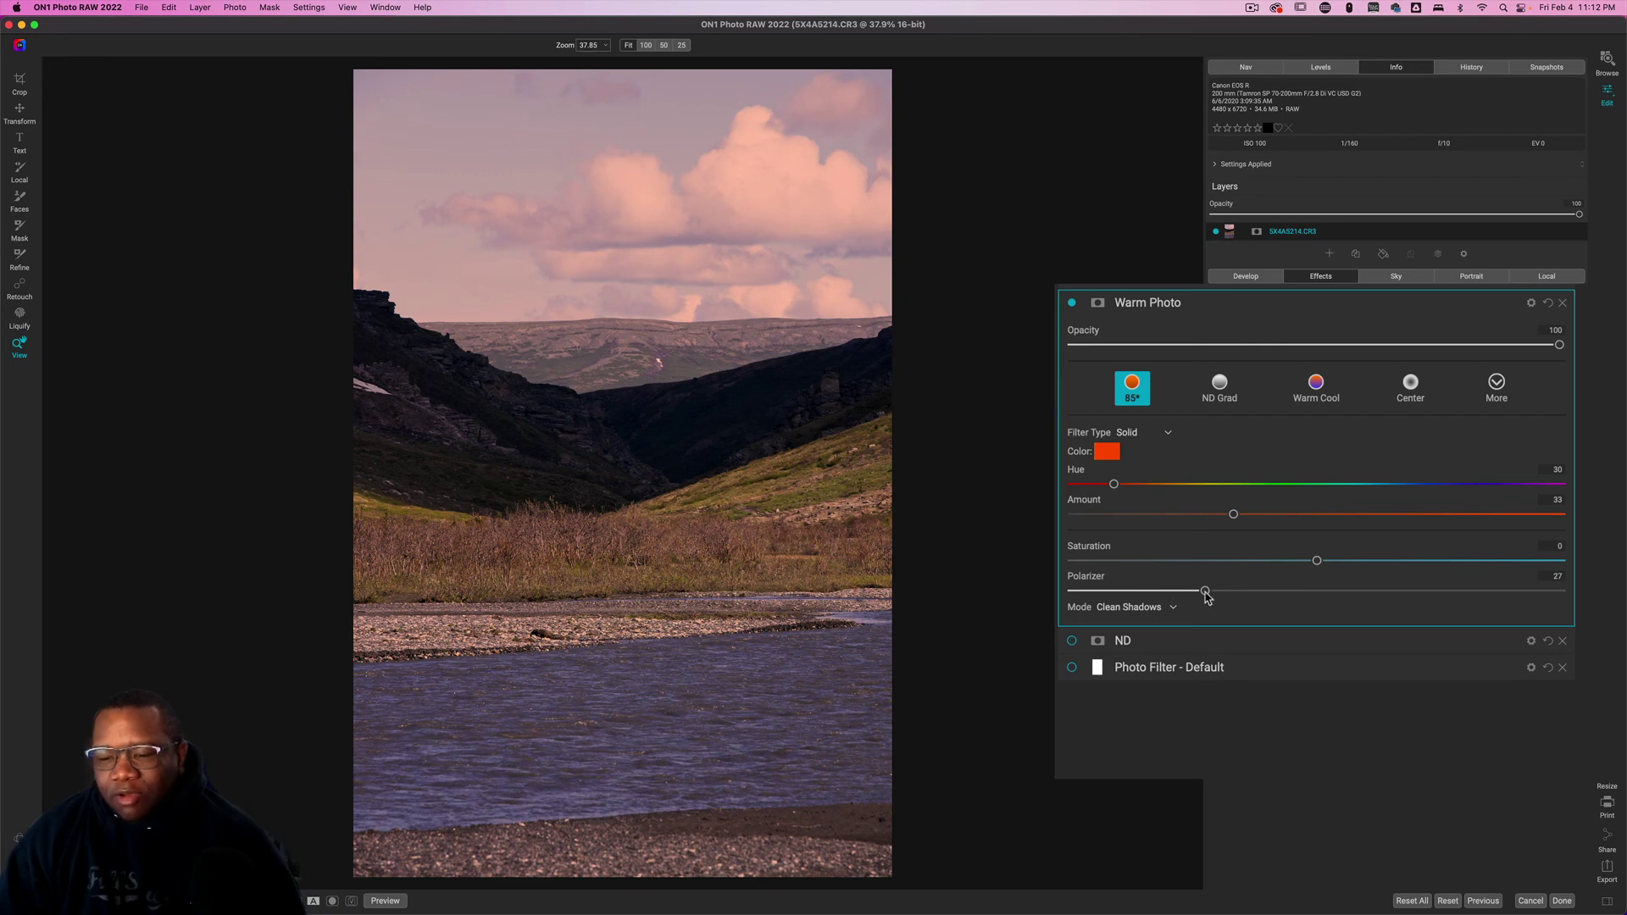
left_click_drag(1207, 596, 1074, 593)
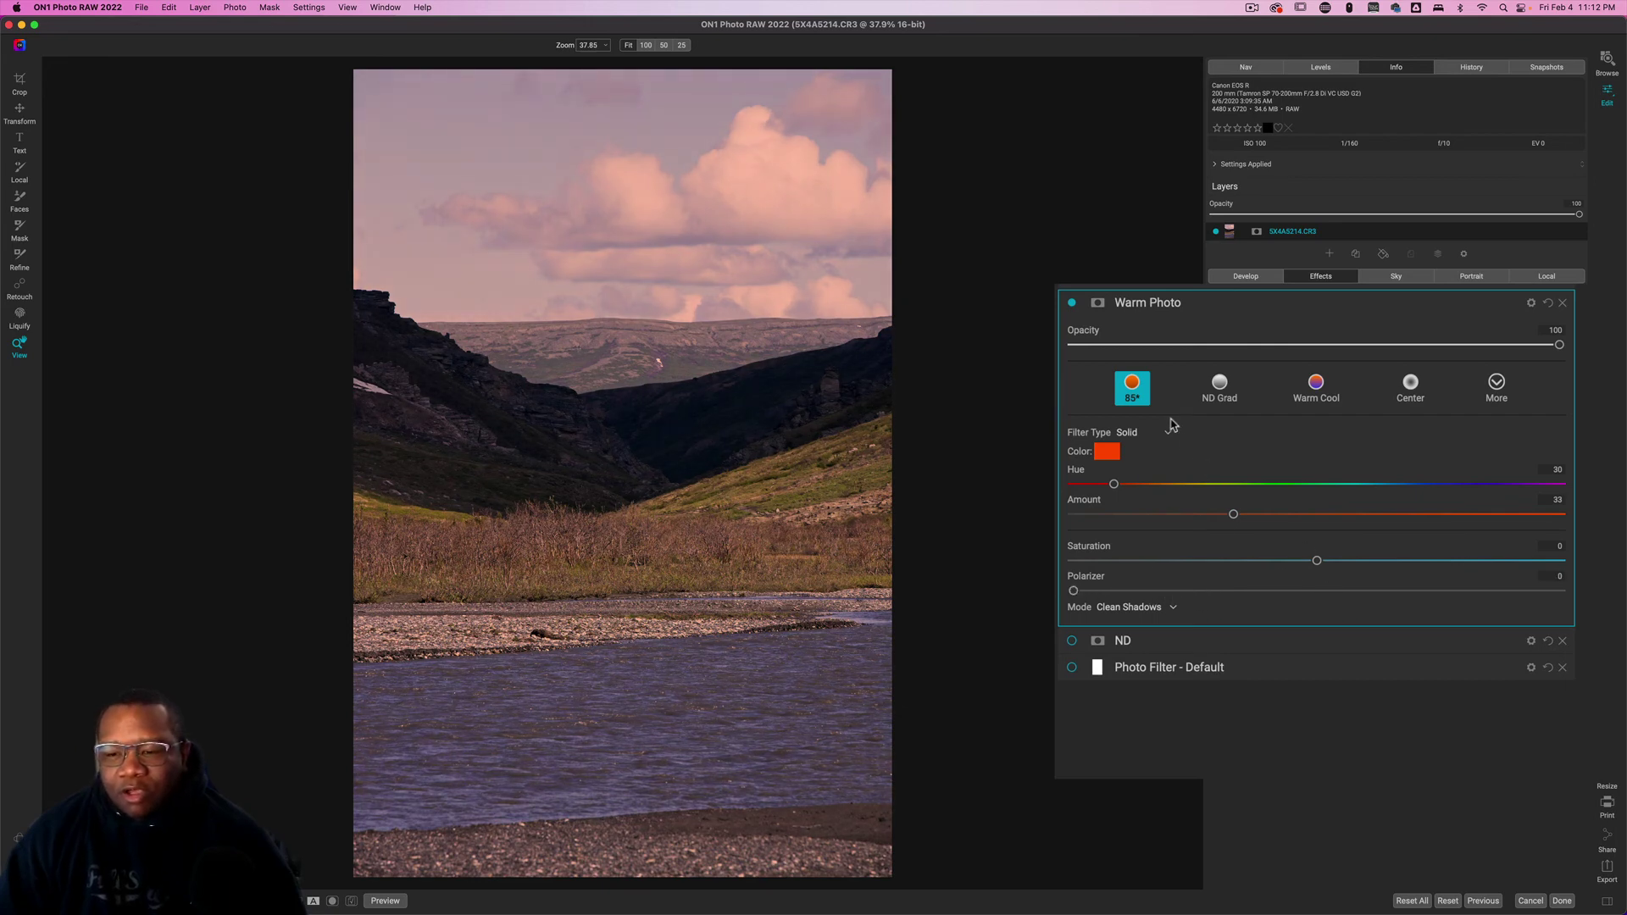
Step: Turn off Warm Photo and switch on the Polarizer filter
left_click(1072, 302)
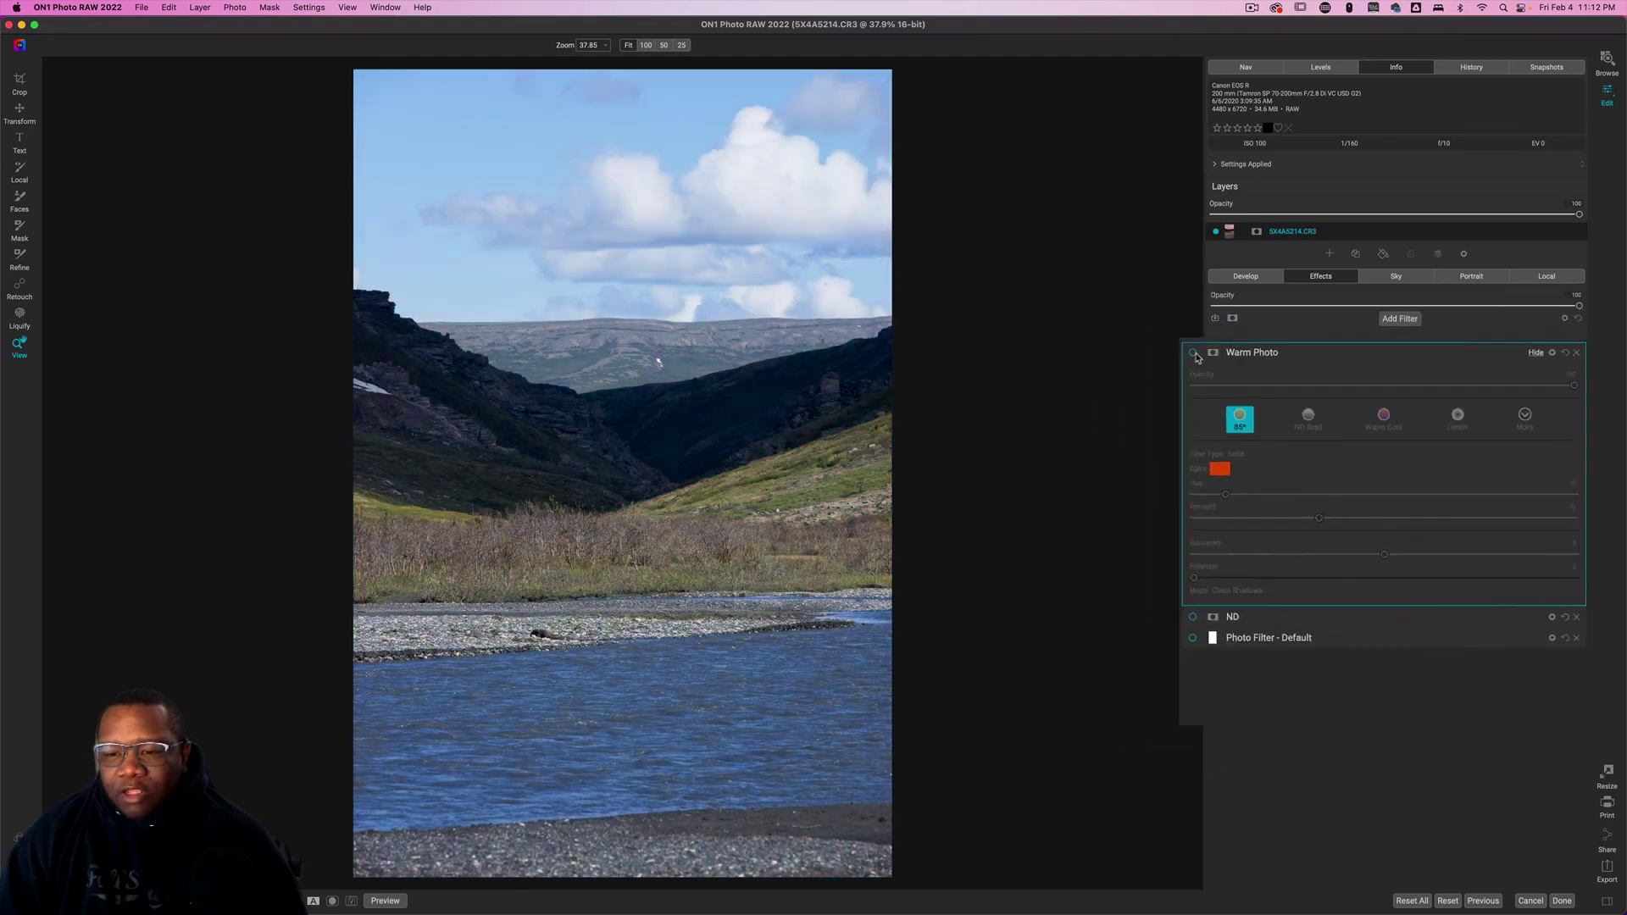
left_click(1271, 360)
left_click(1216, 343)
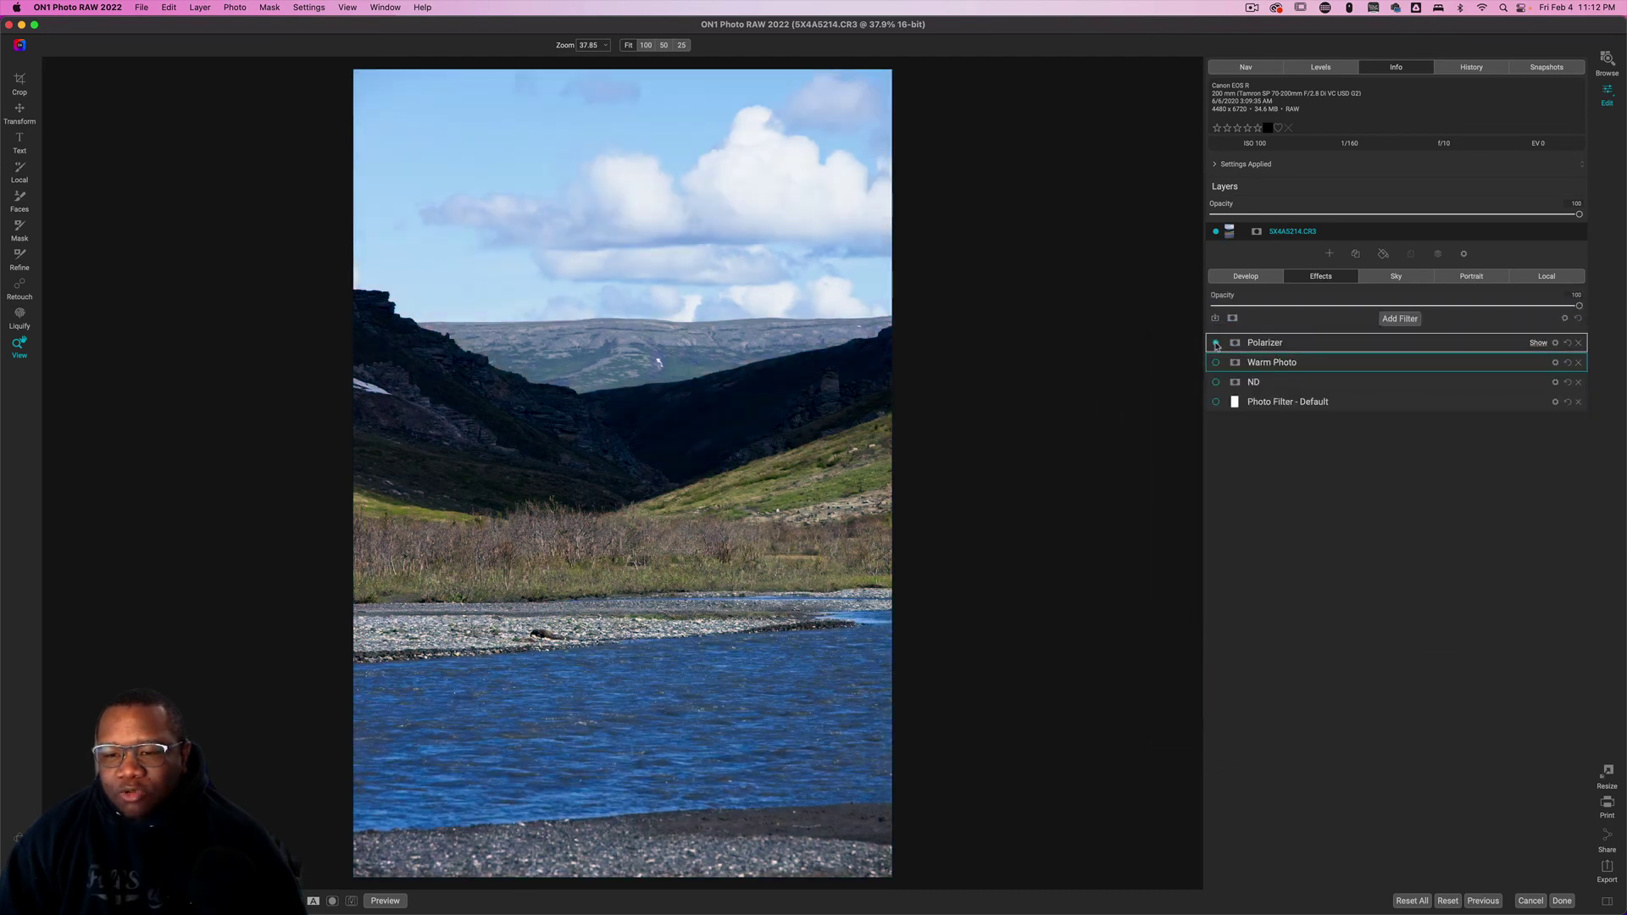
left_click(1271, 342)
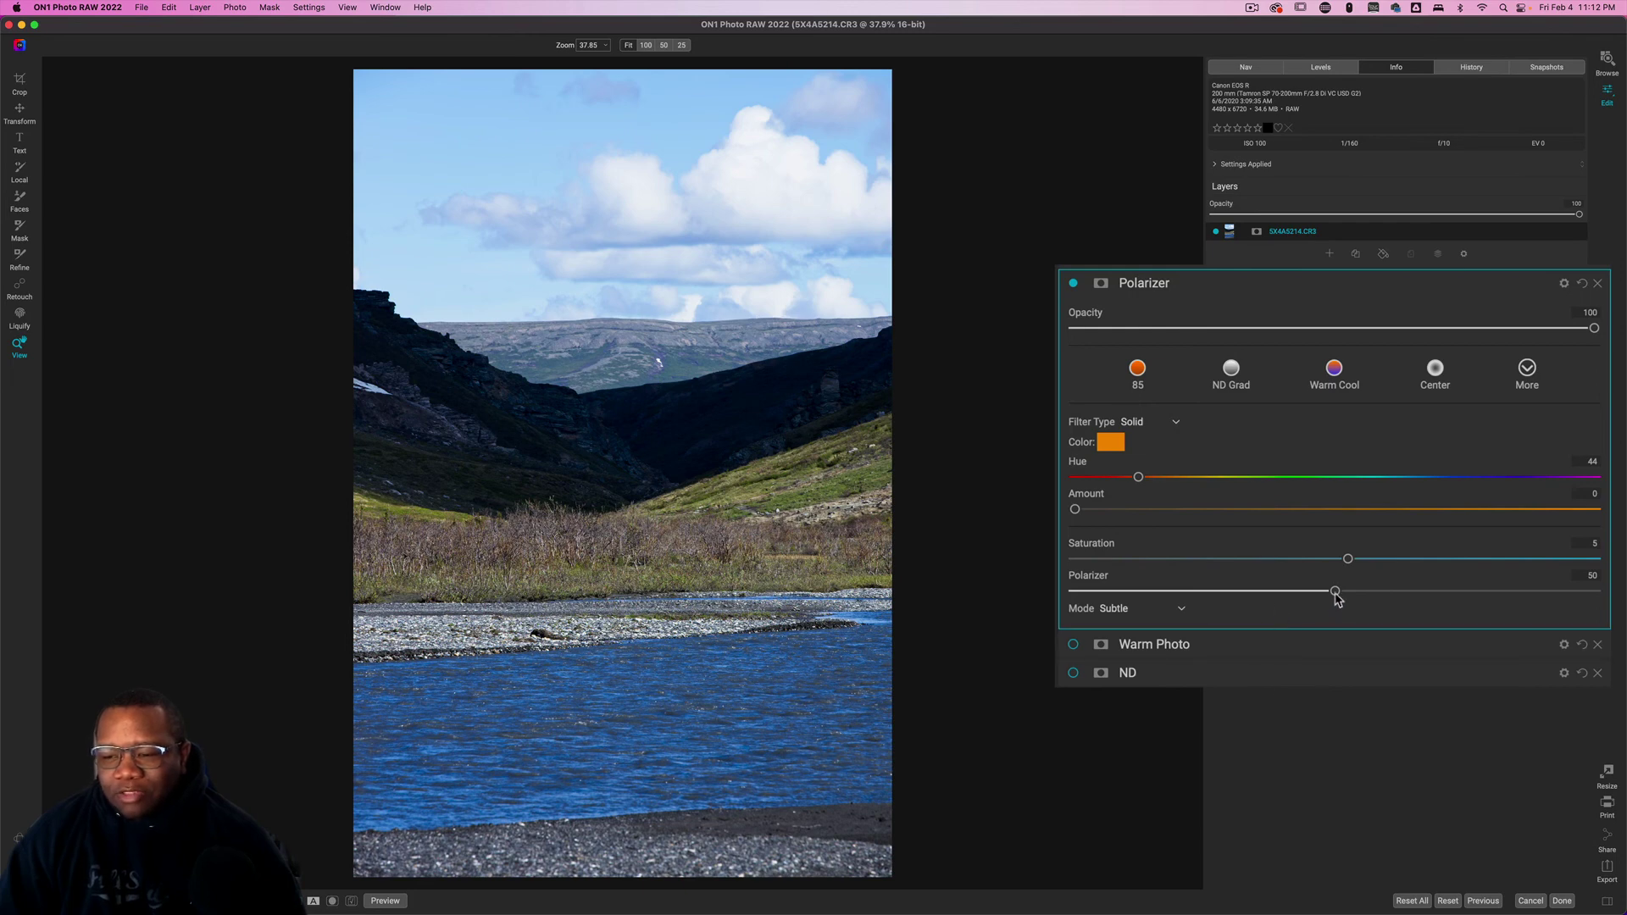
Step: Set the Polarizer filter to 100 opacity with Polarizer strength 53
left_click_drag(1336, 598, 1623, 607)
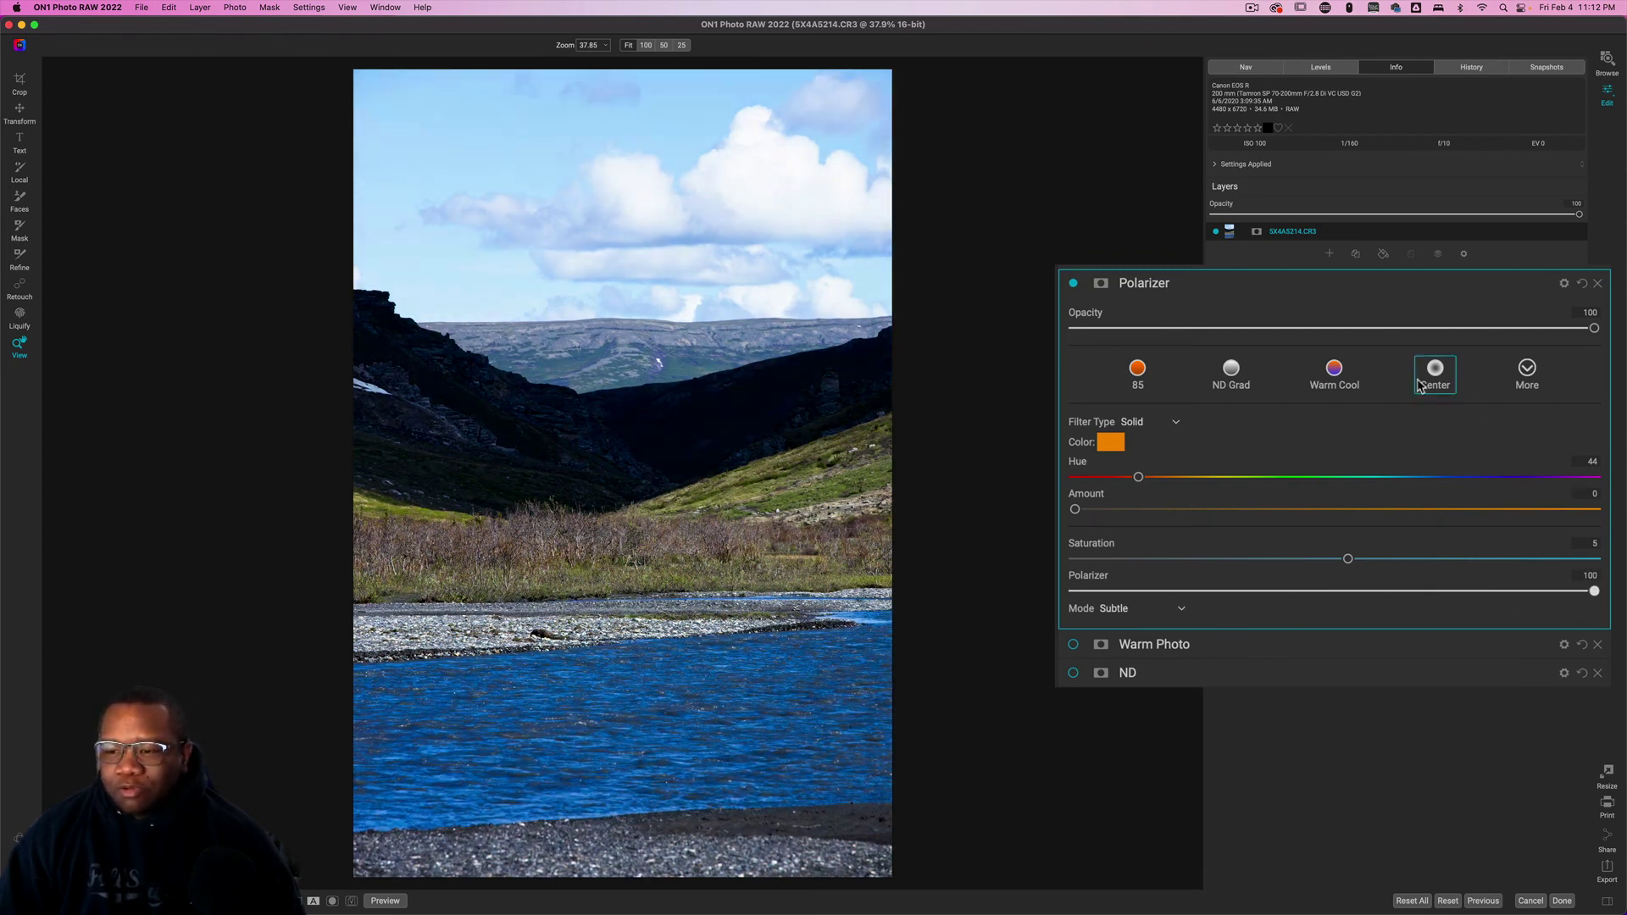
left_click(1294, 330)
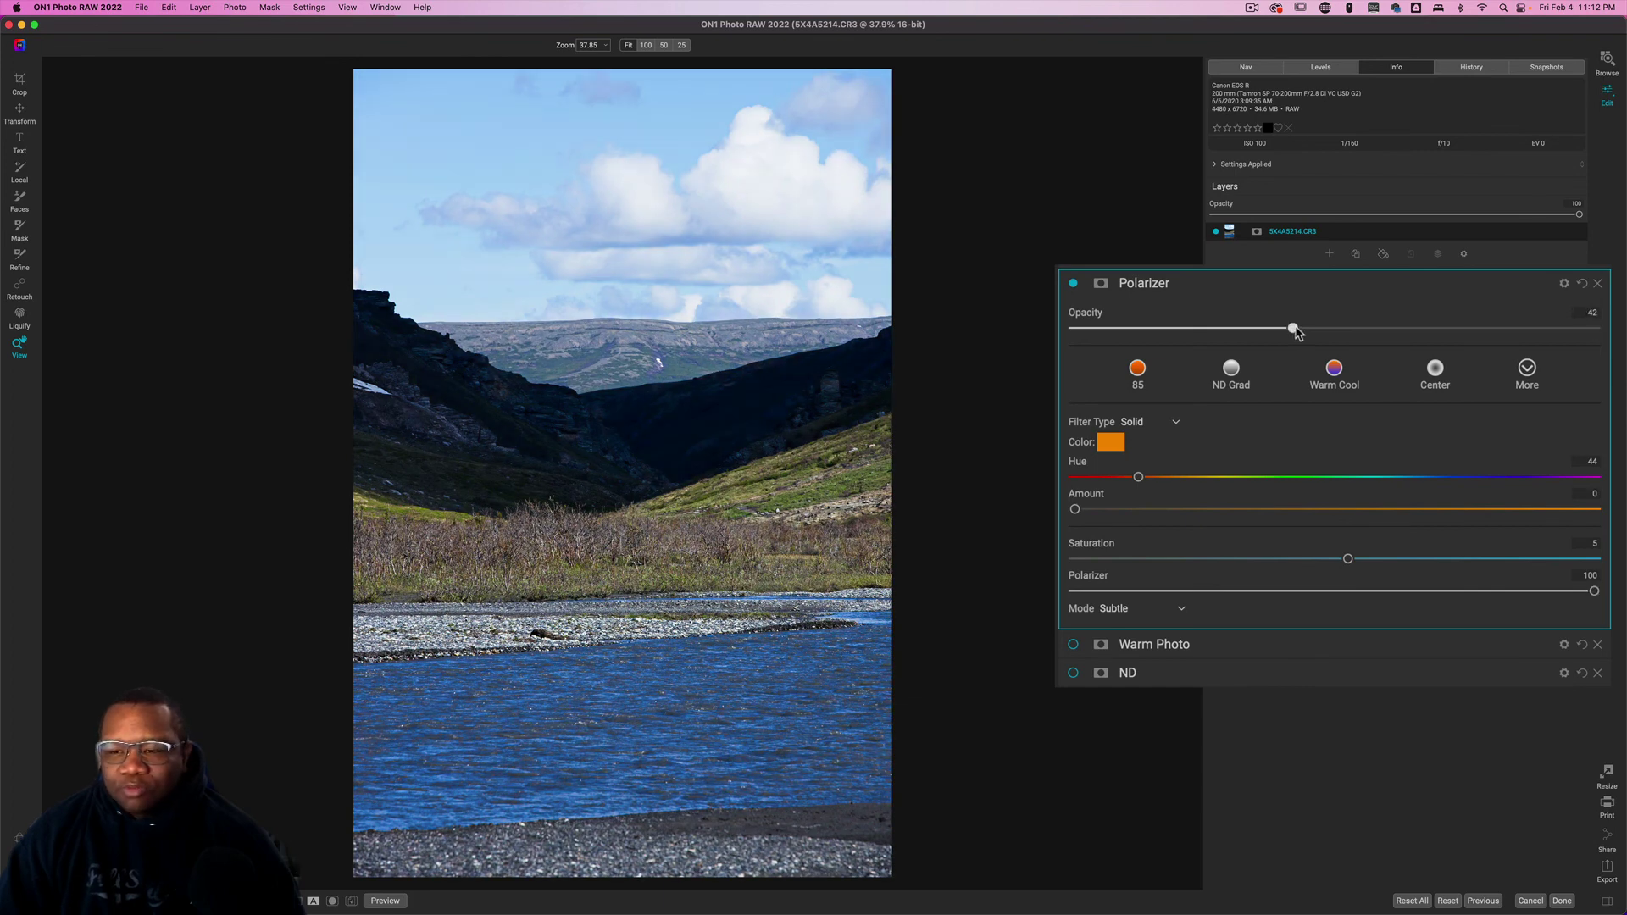
left_click_drag(1292, 331, 1605, 333)
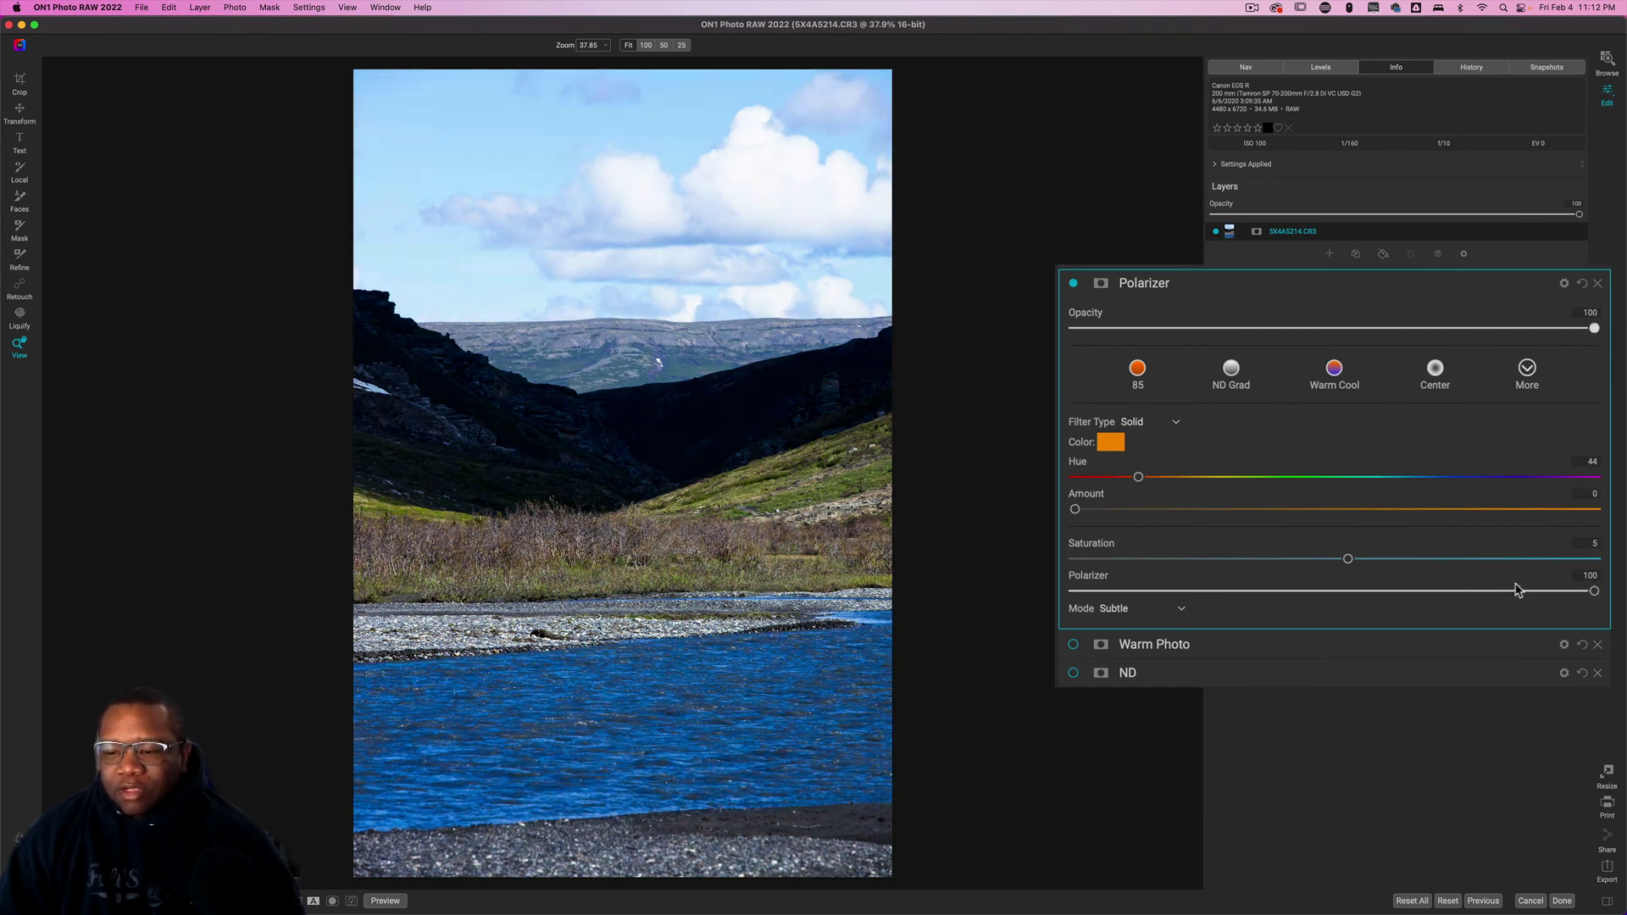
left_click(1349, 591)
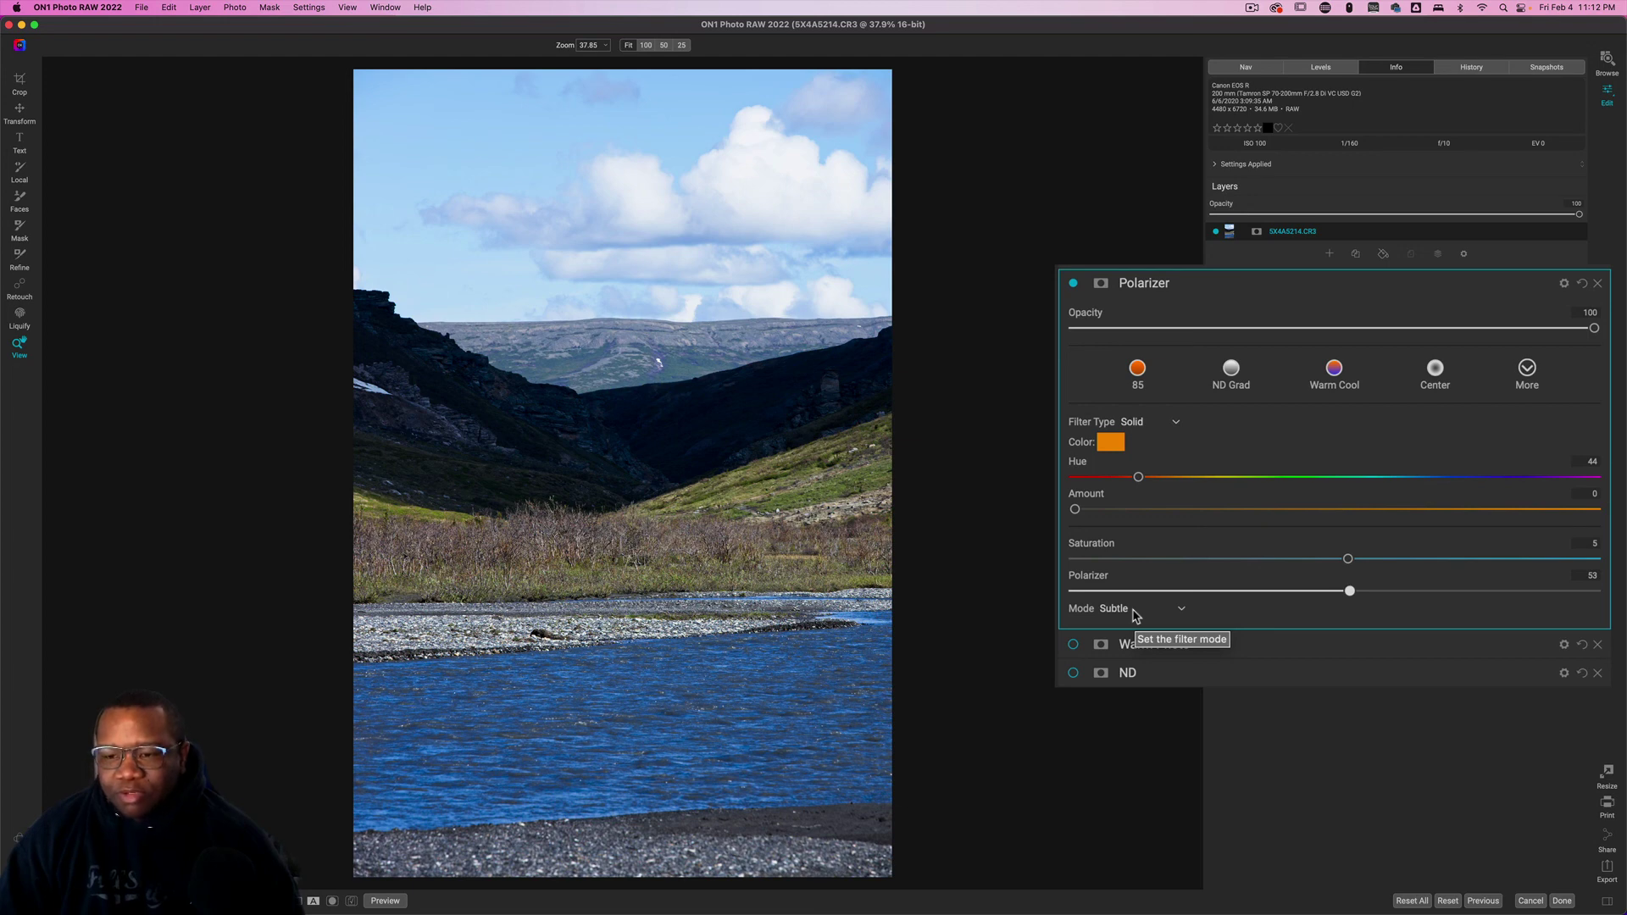
Step: Try the Polarizer filter in Clean Shadows mode with a stronger polarizer
left_click(1544, 369)
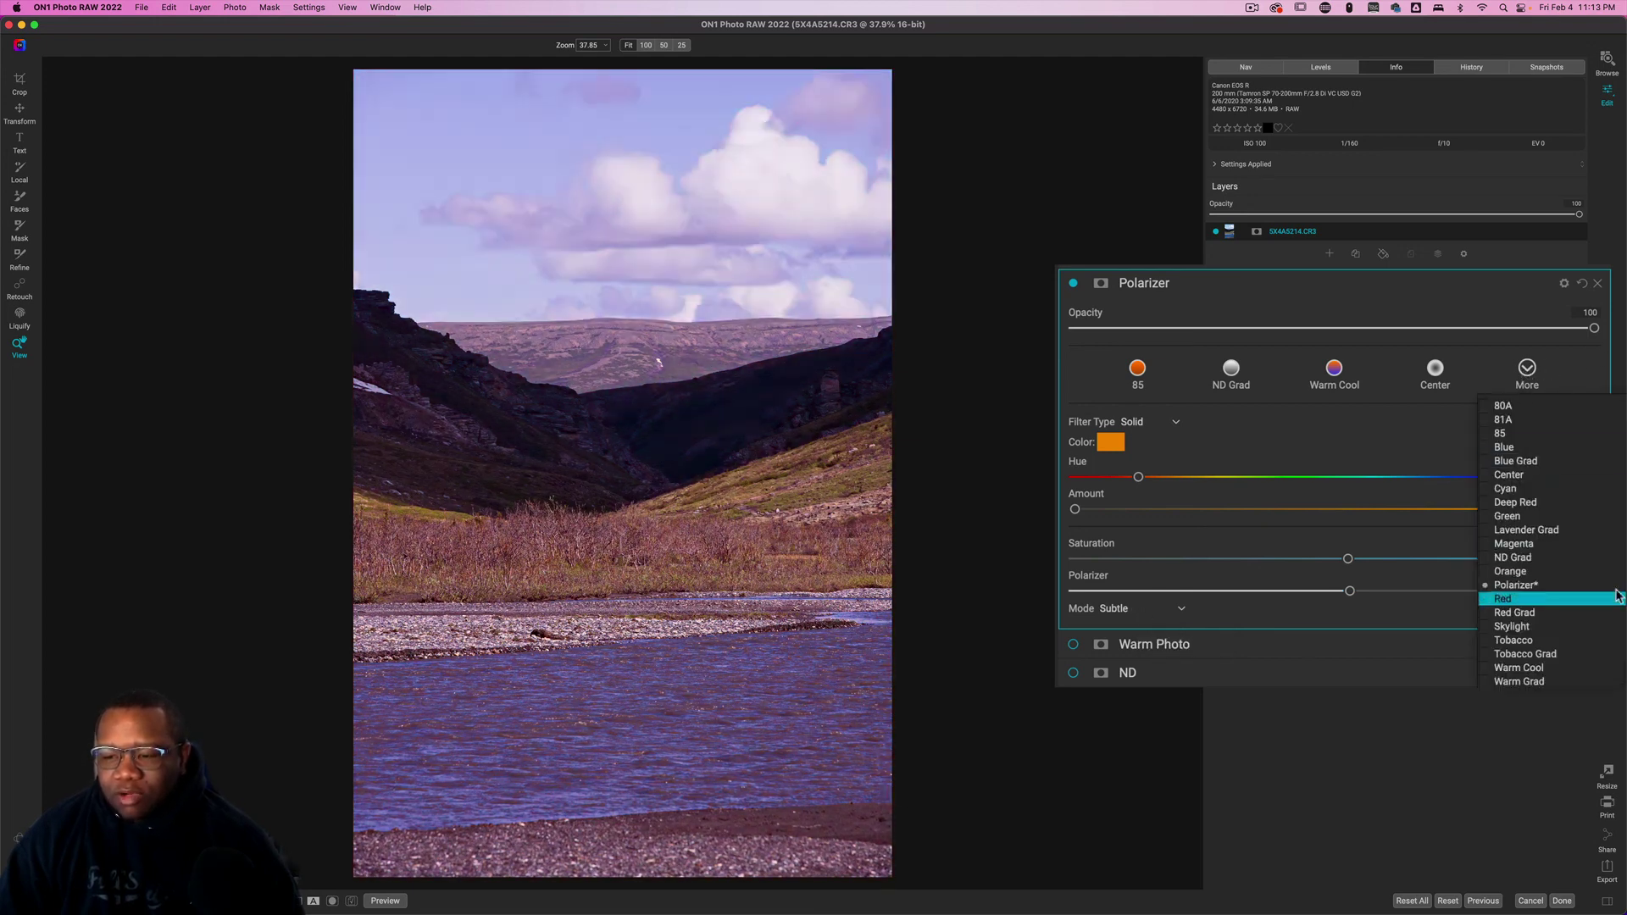
key("Escape")
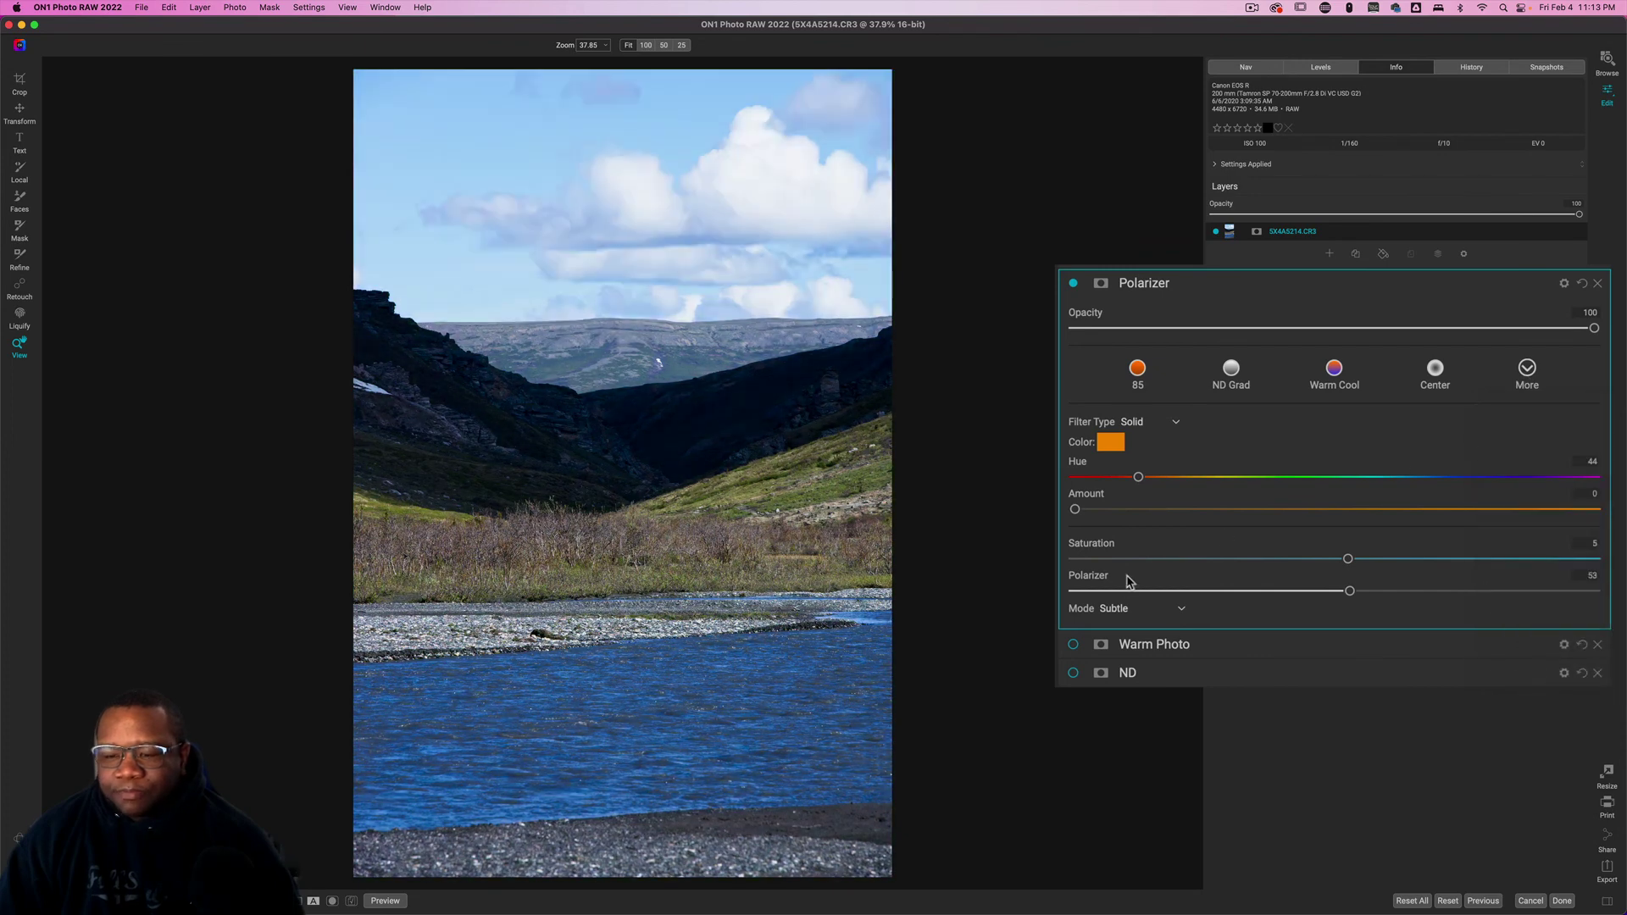
left_click(1119, 613)
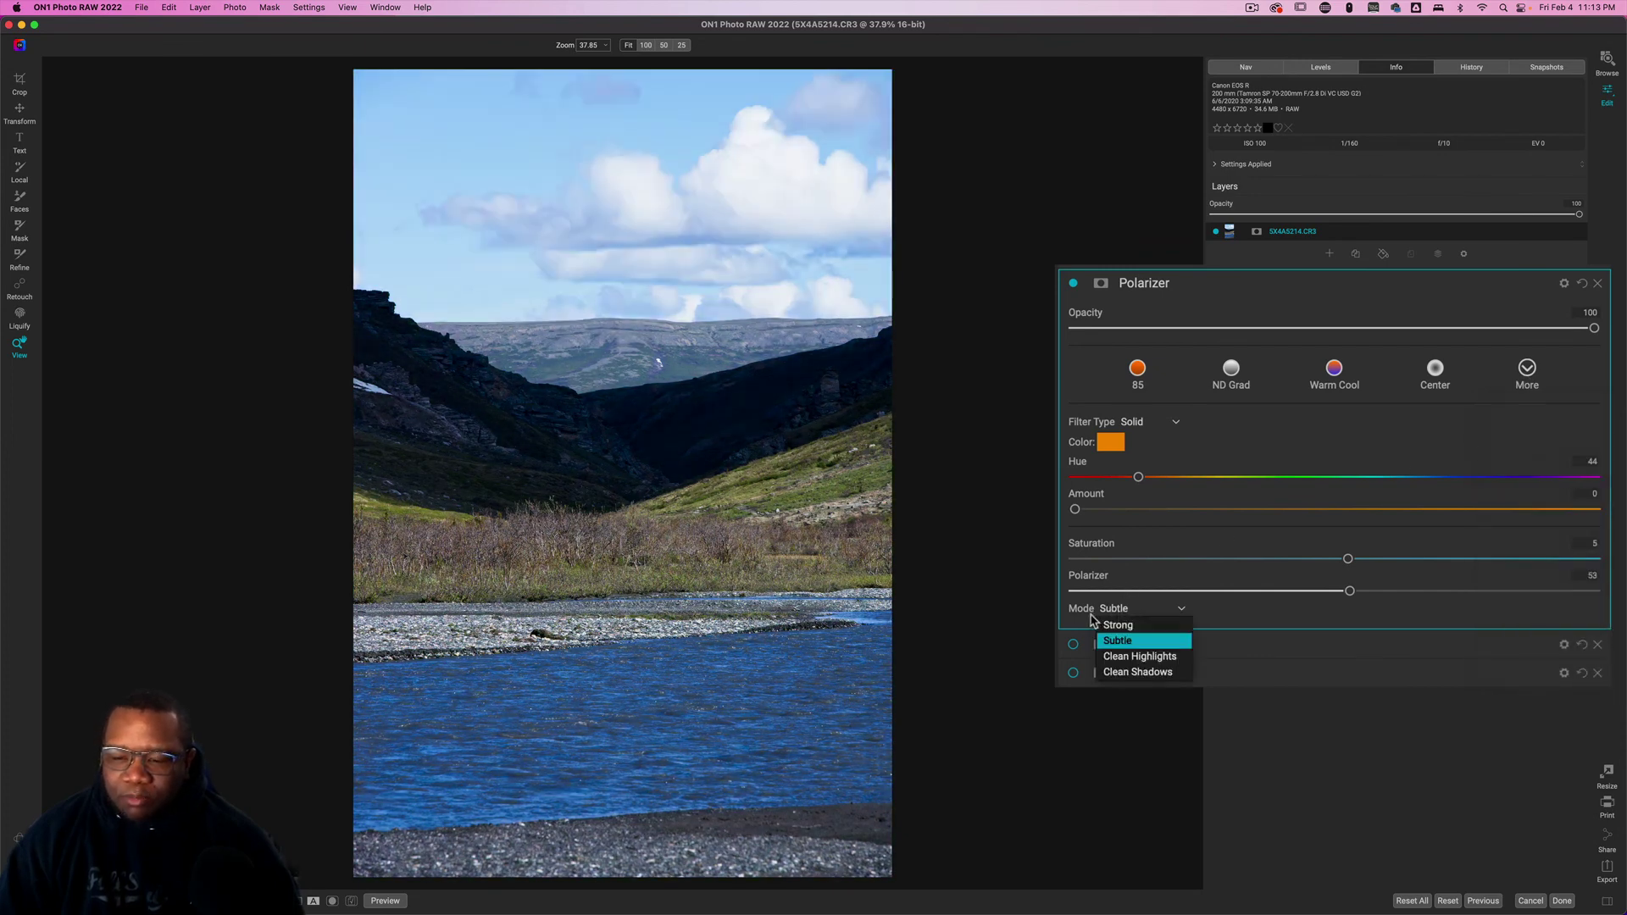
left_click(1142, 672)
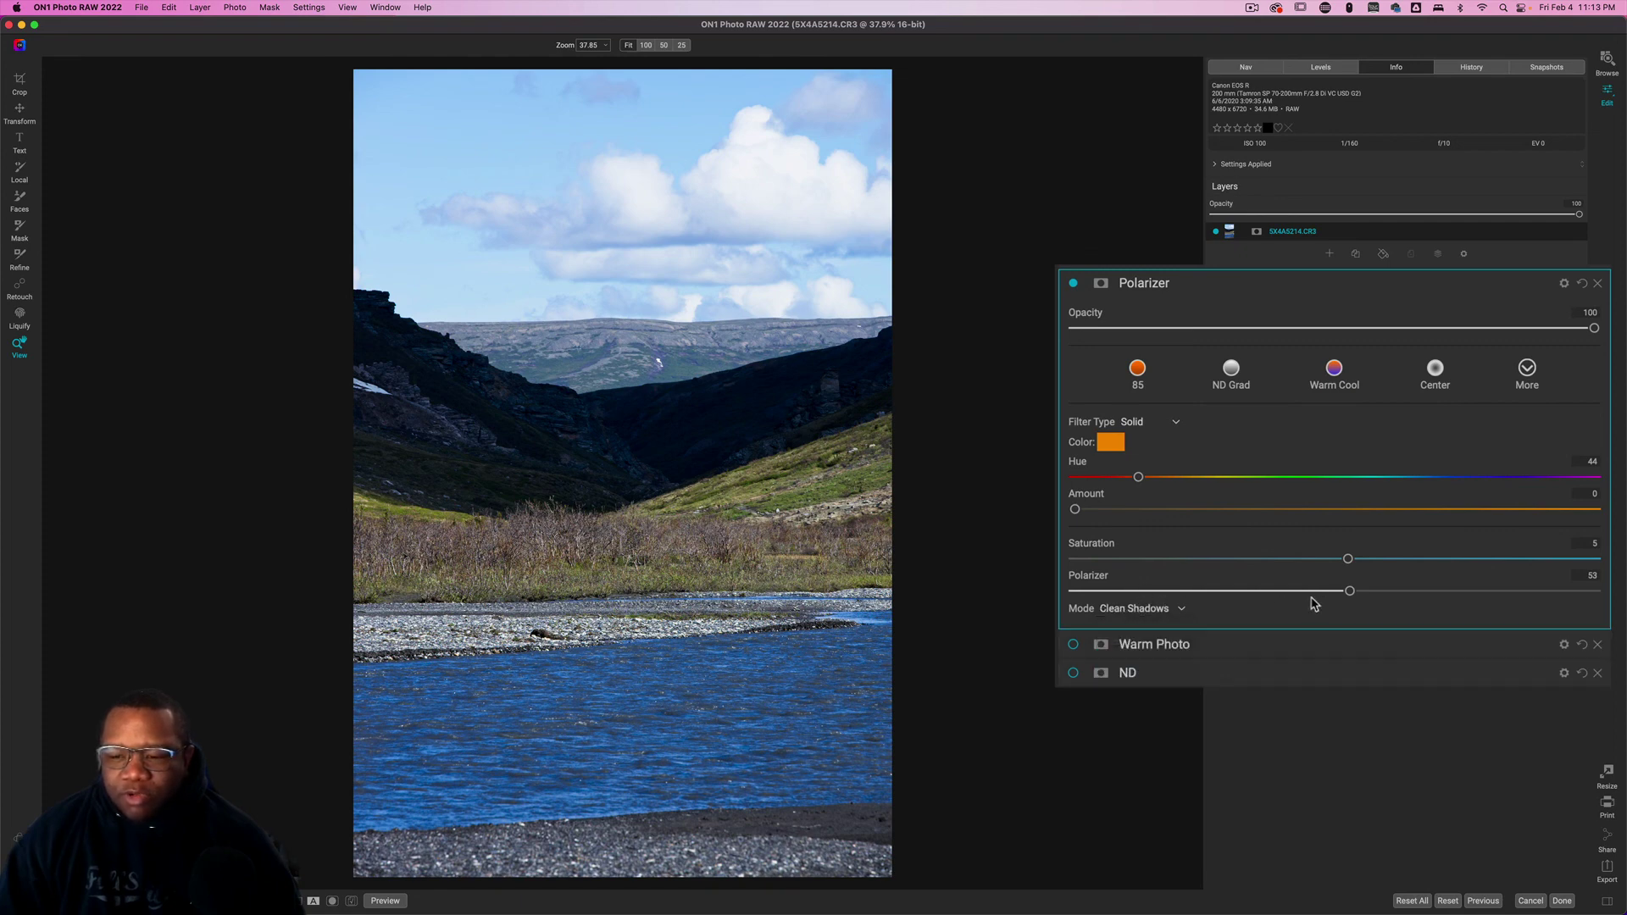
left_click_drag(1349, 593, 1480, 624)
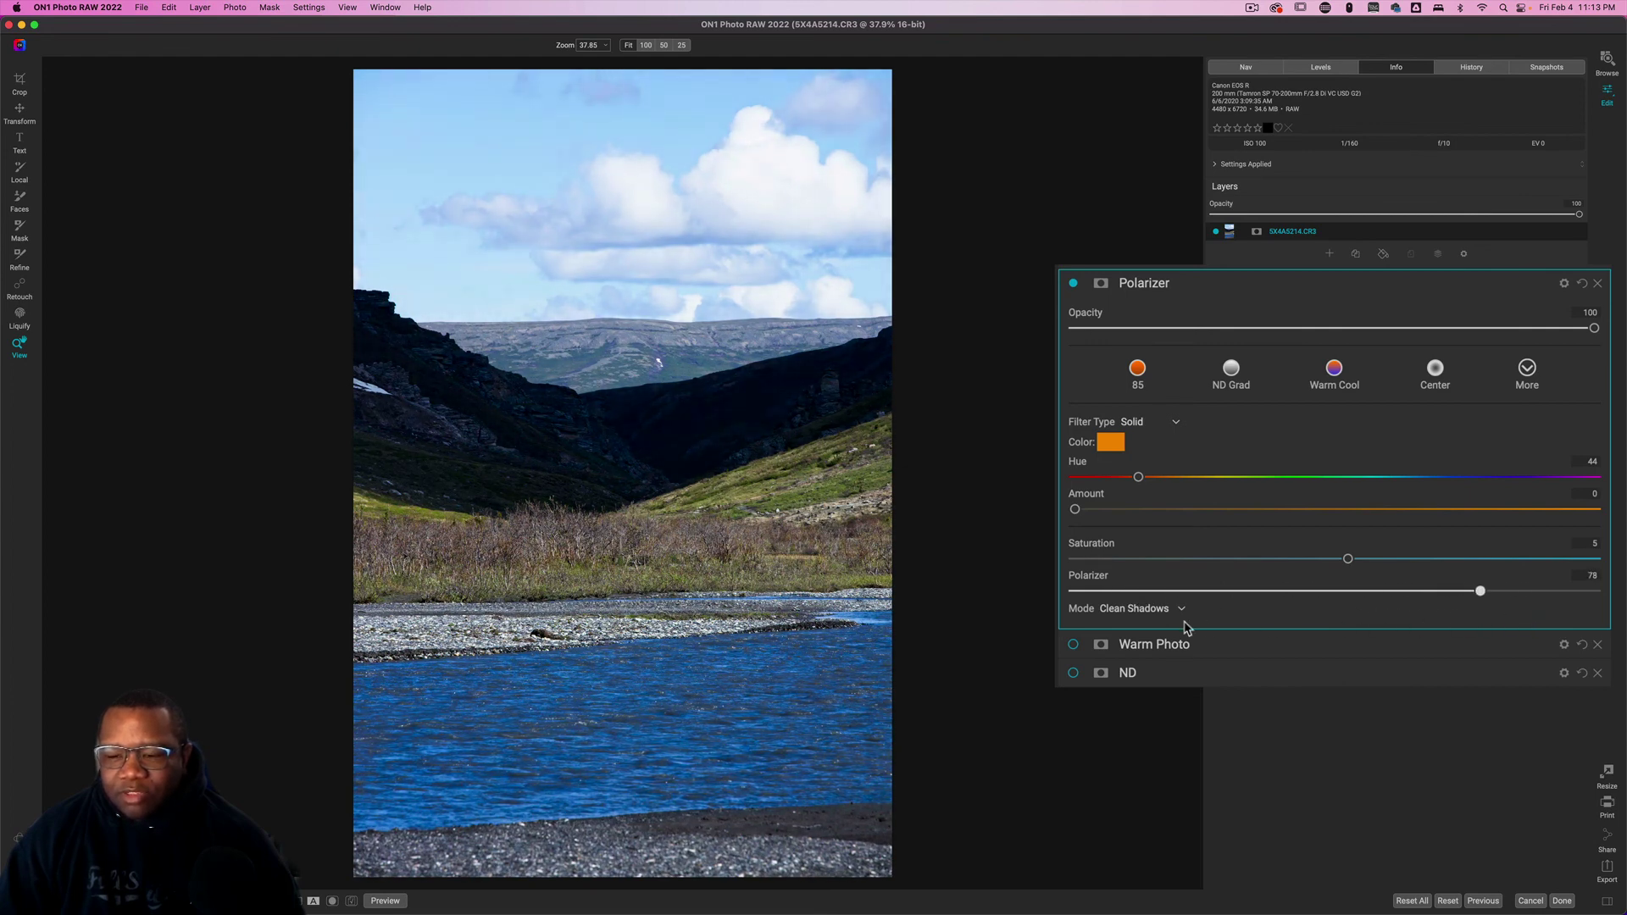
Step: Return the Polarizer filter to Subtle mode and raise its strength to 91
left_click(1154, 611)
left_click(1134, 641)
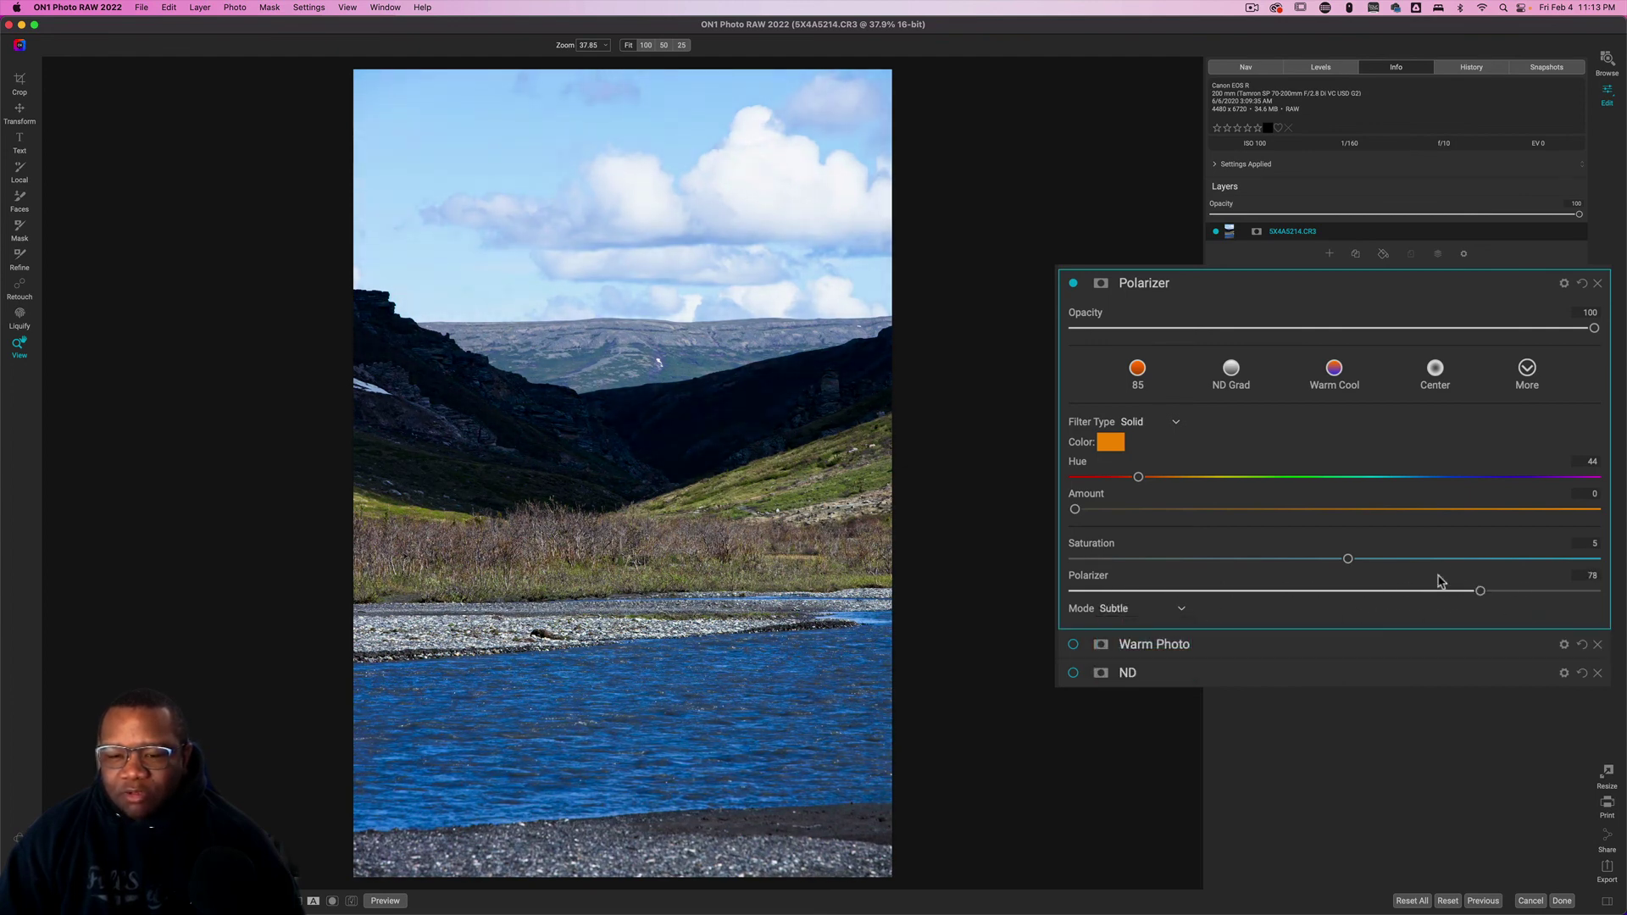
left_click_drag(1496, 595, 1553, 619)
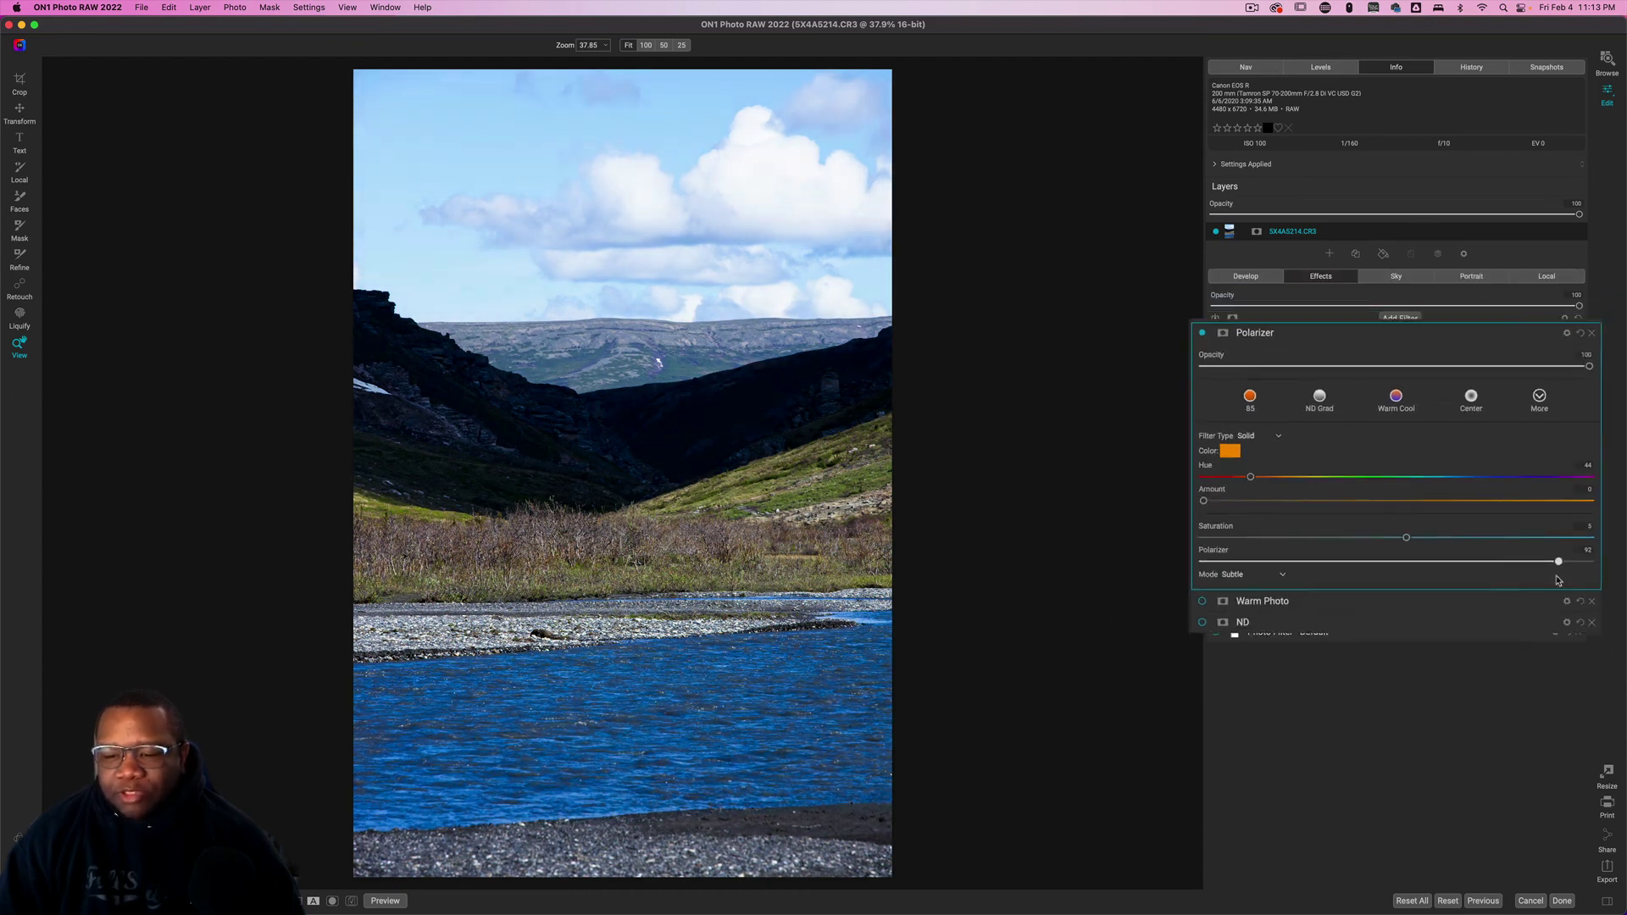
Step: Turn off the Polarizer filter to view the landscape with softer blues
left_click(1216, 343)
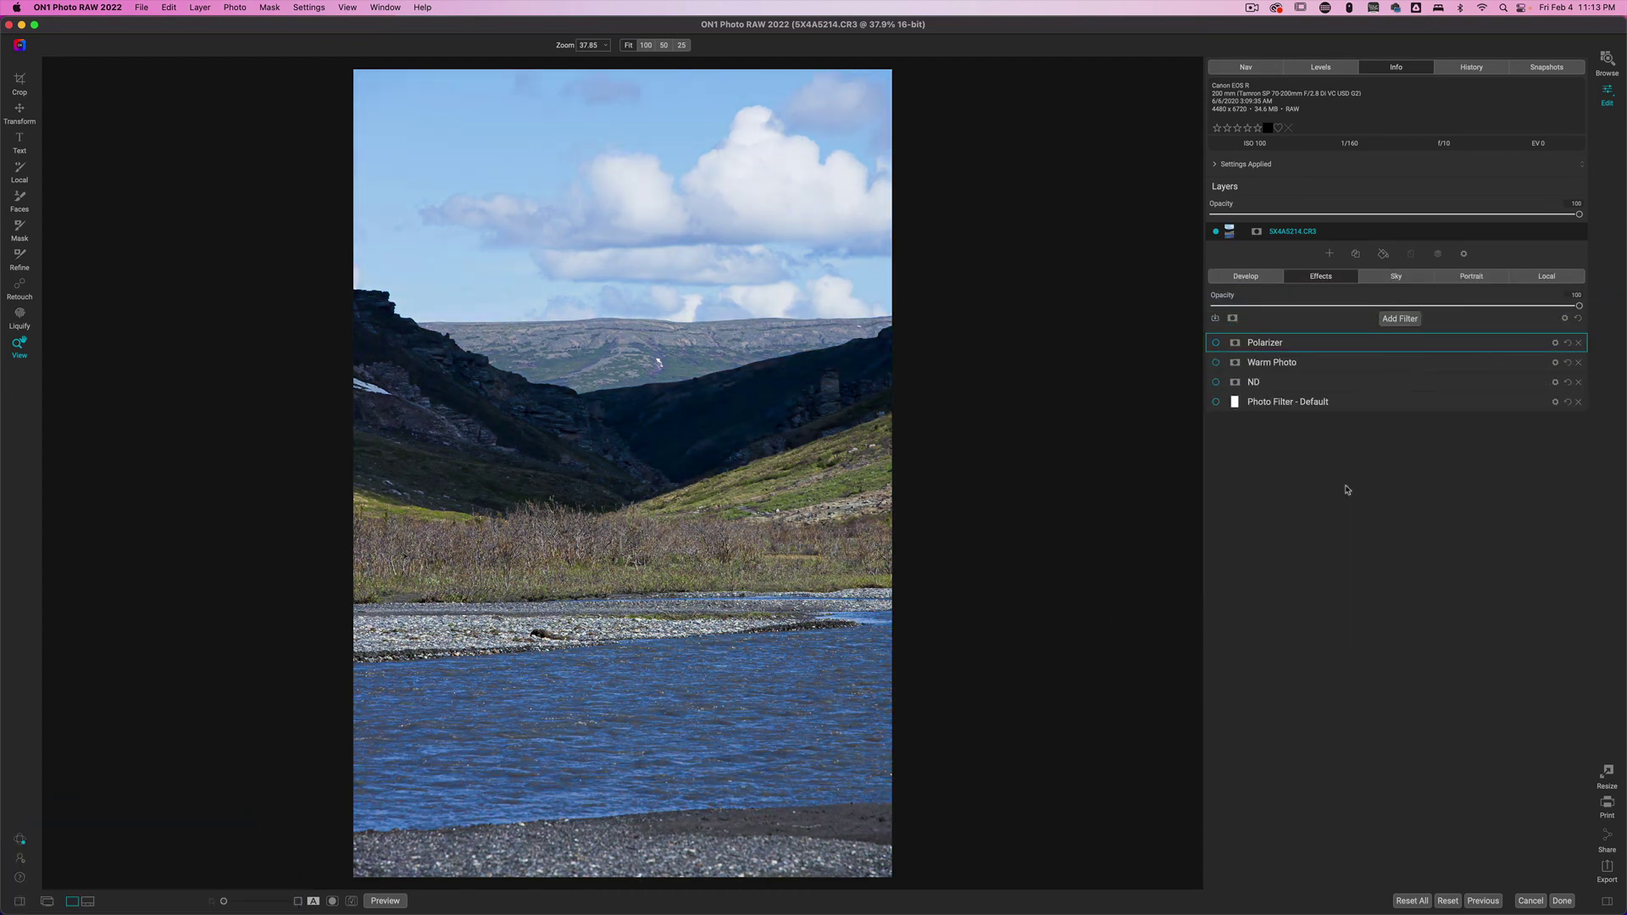